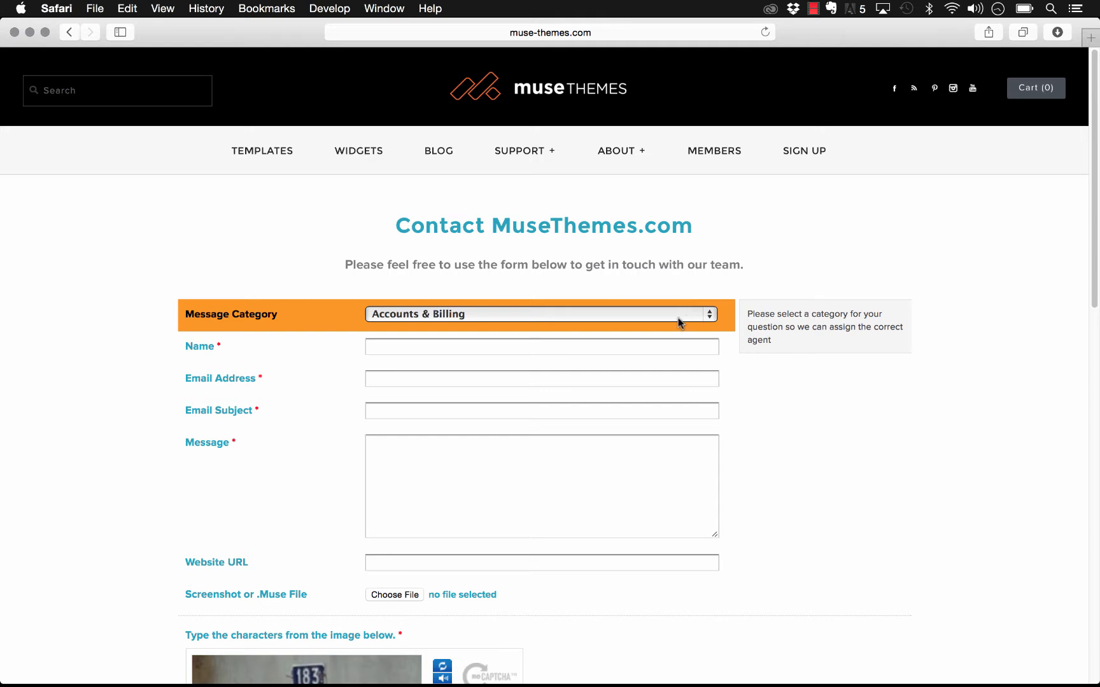
Step: Choose Templates as the Message Category on the MuseThemes.com contact form
{"action": "left_click", "coordinate": [622, 348]}
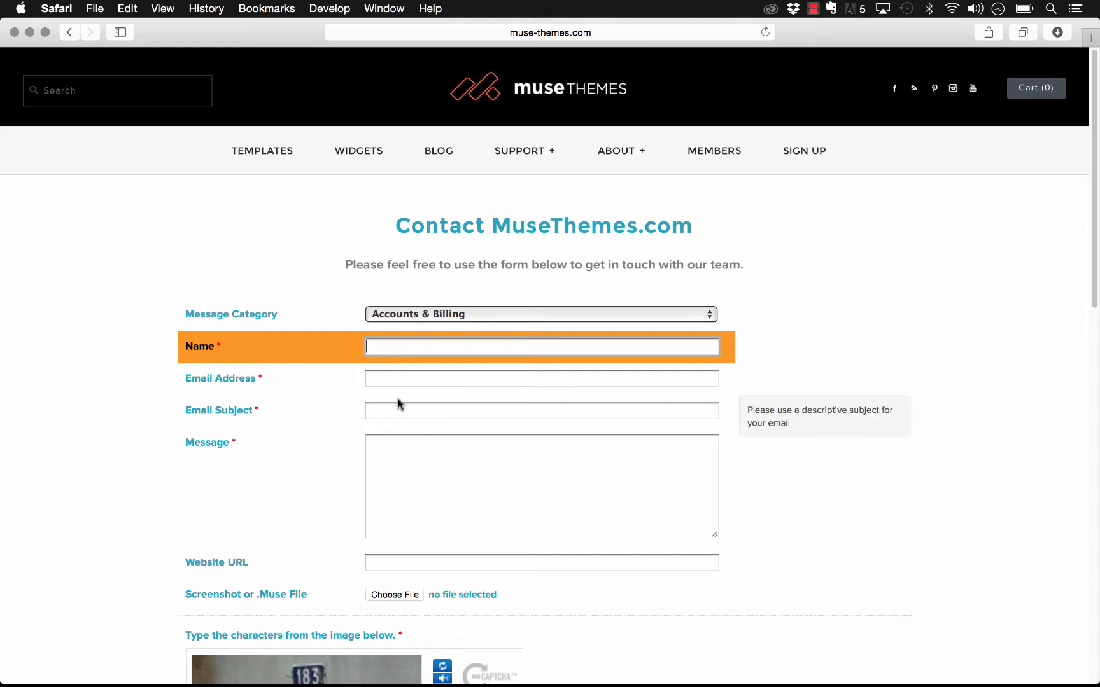
{"action": "scroll", "coordinate": [398, 339], "scroll_direction": "down", "scroll_amount": 1}
{"action": "left_click", "coordinate": [456, 313]}
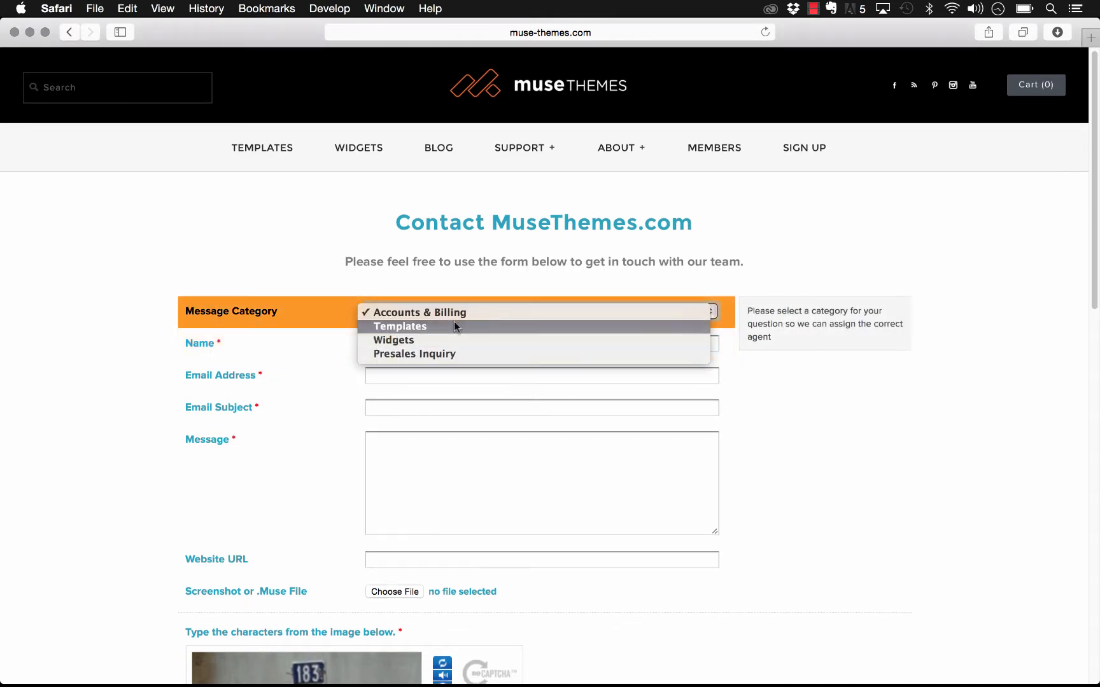
{"action": "left_click", "coordinate": [454, 324]}
{"action": "scroll", "coordinate": [499, 477], "scroll_direction": "down", "scroll_amount": 2}
{"action": "scroll", "coordinate": [499, 477], "scroll_direction": "down", "scroll_amount": 3}
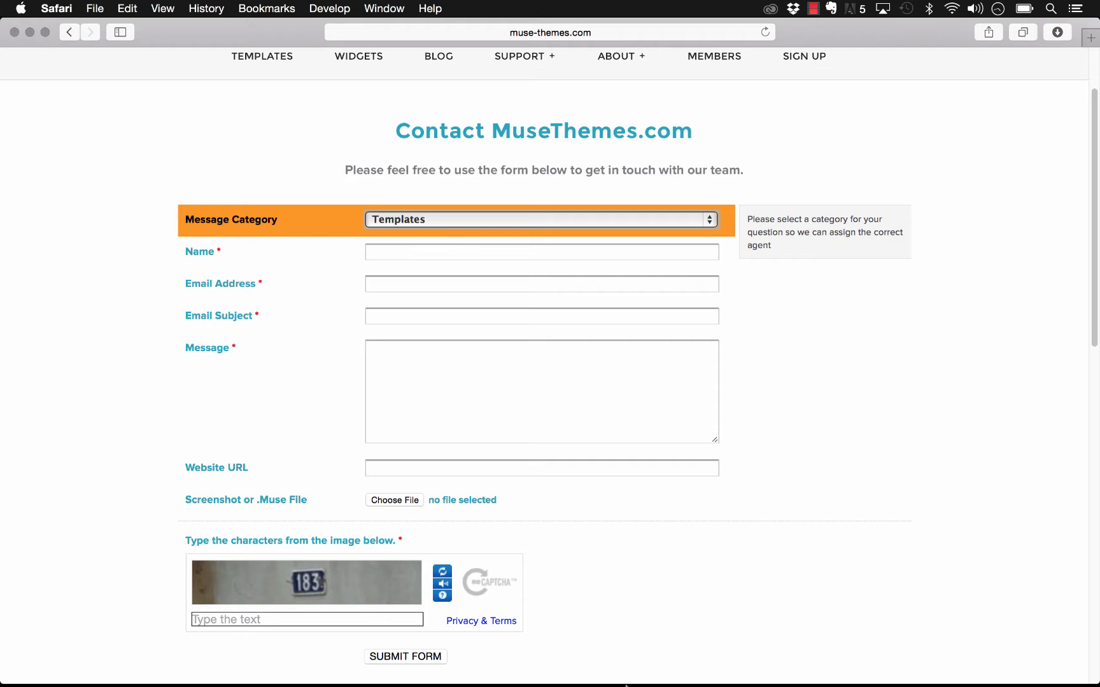
Step: Drag the 050 – Wufoo Forms widget from the Library onto the Home page and open its options
{"action": "mouse_move", "coordinate": [626, 685]}
{"action": "left_click", "coordinate": [393, 659]}
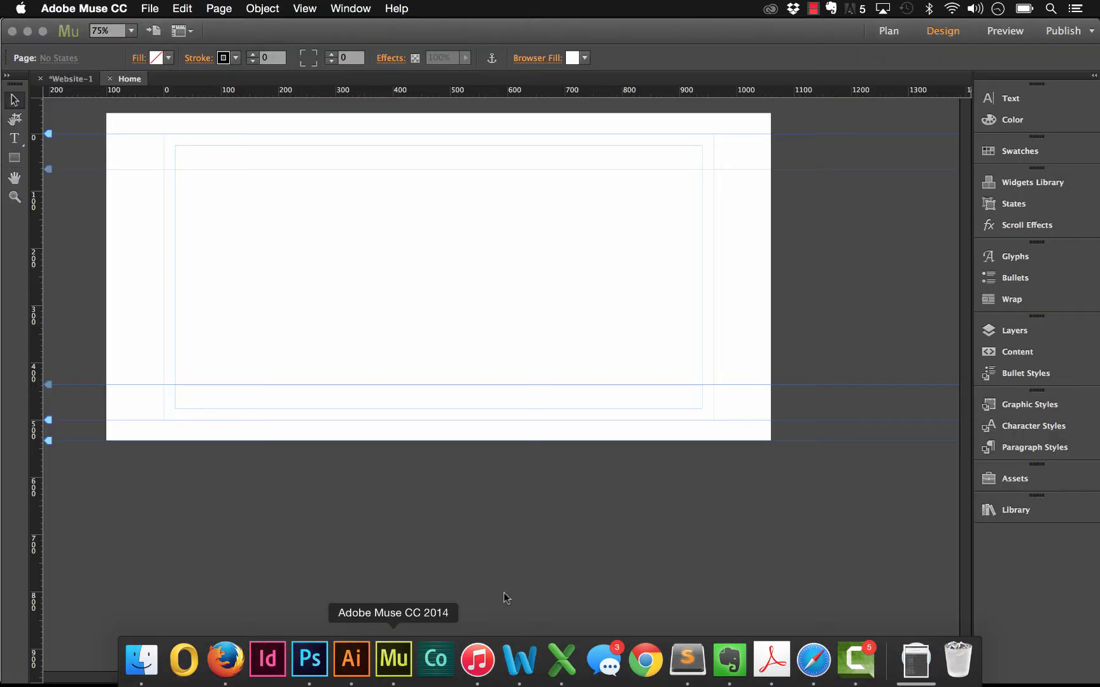
{"action": "left_click", "coordinate": [1017, 510]}
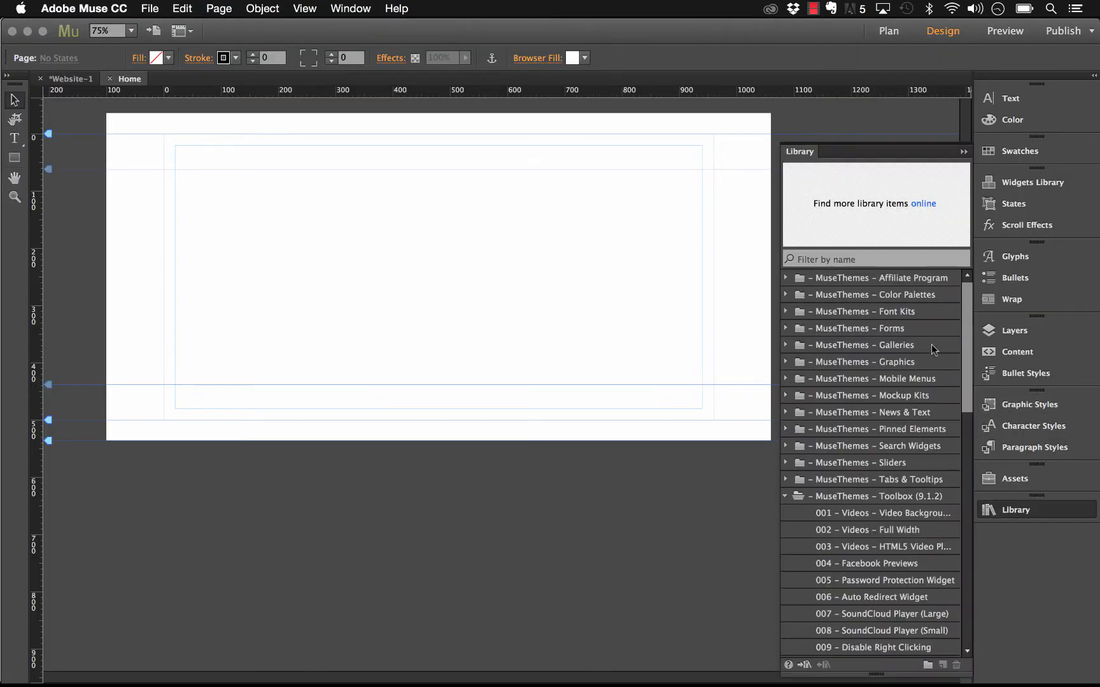
{"action": "scroll", "coordinate": [885, 501], "scroll_direction": "down", "scroll_amount": 10}
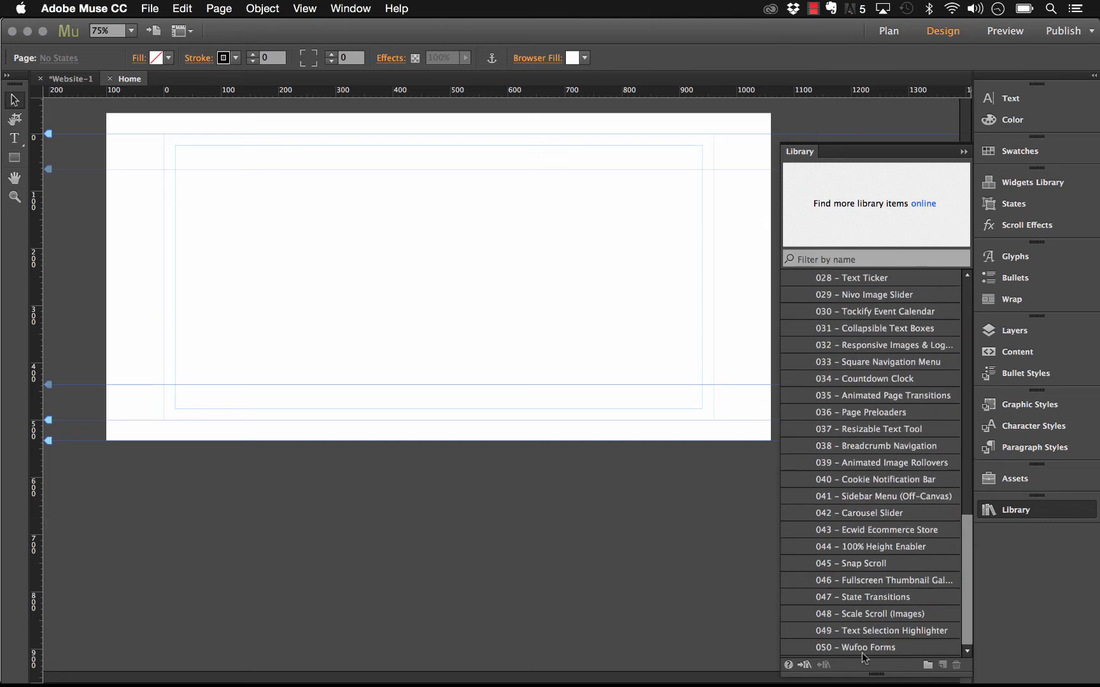
{"action": "left_click", "coordinate": [860, 648]}
{"action": "left_click_drag", "start_coordinate": [878, 654], "coordinate": [175, 144]}
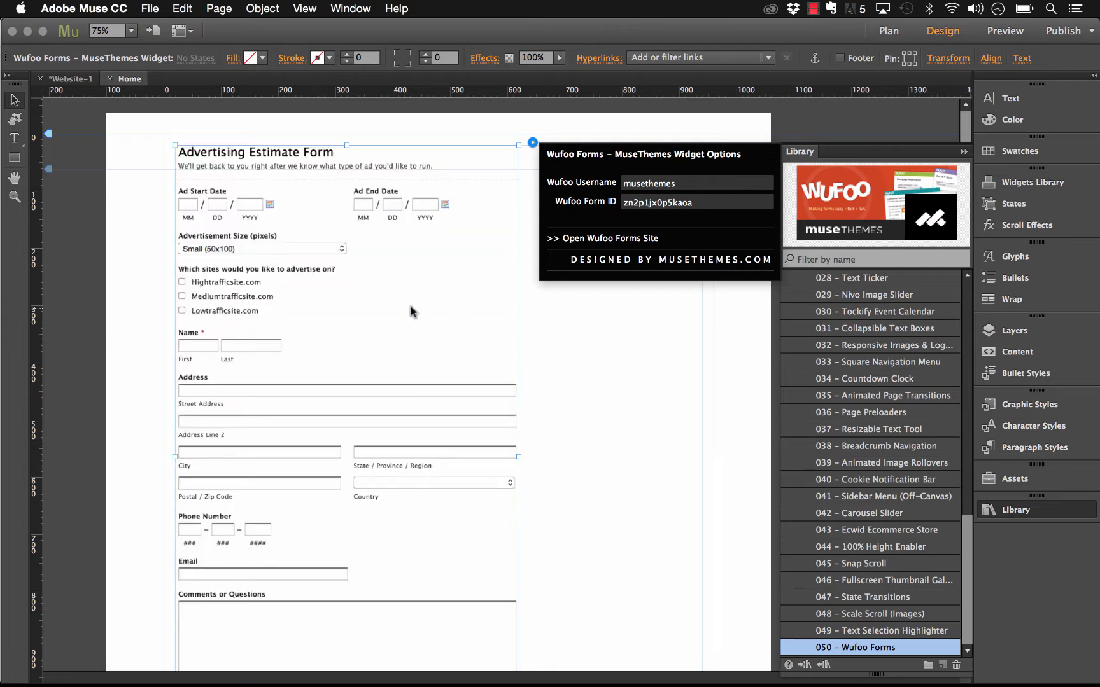
{"action": "left_click_drag", "start_coordinate": [400, 297], "coordinate": [401, 321]}
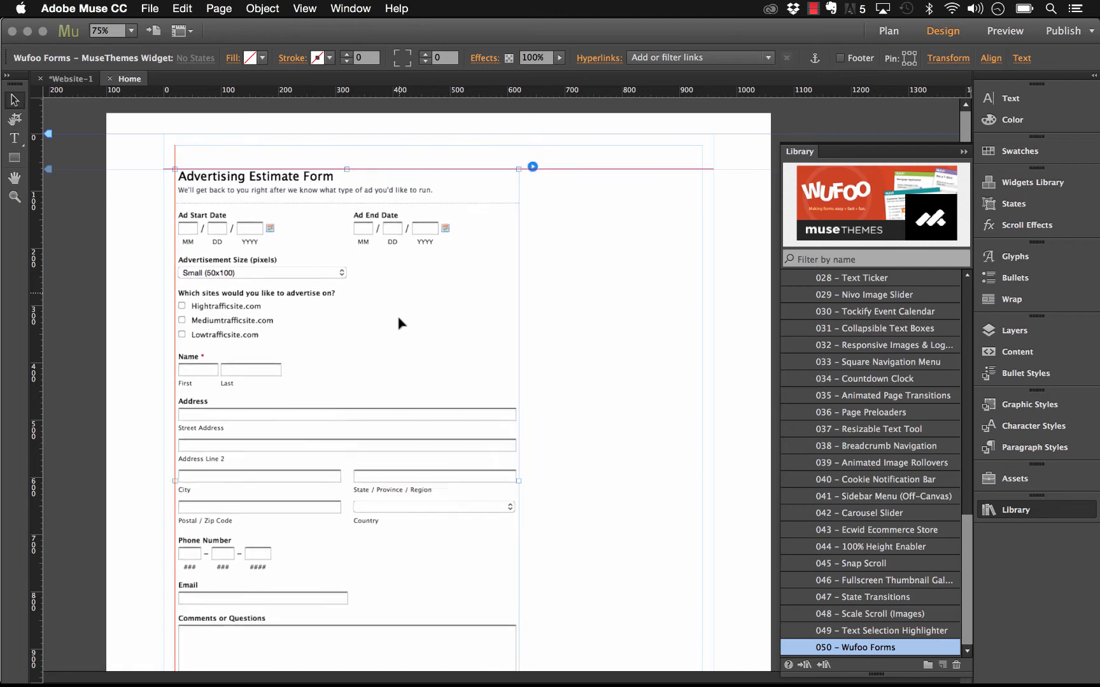
{"action": "left_click", "coordinate": [531, 168]}
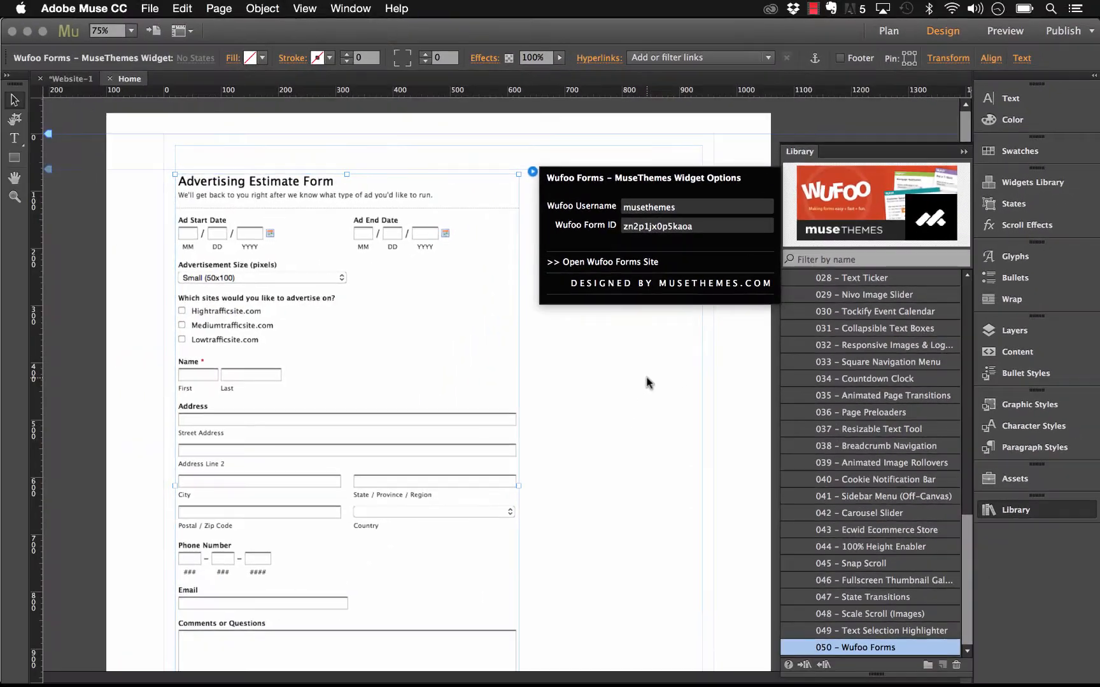
Step: Preview the Home page in the browser via File > Preview Page in Browser
{"action": "left_click", "coordinate": [535, 489]}
{"action": "left_click", "coordinate": [150, 9]}
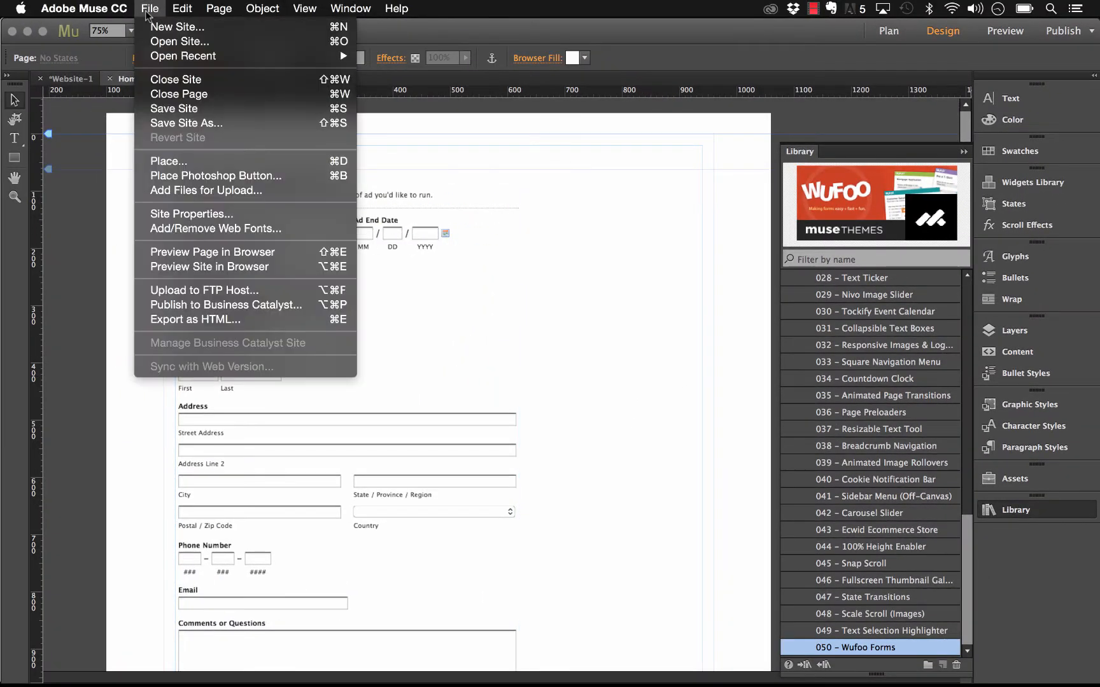
{"action": "left_click", "coordinate": [252, 251]}
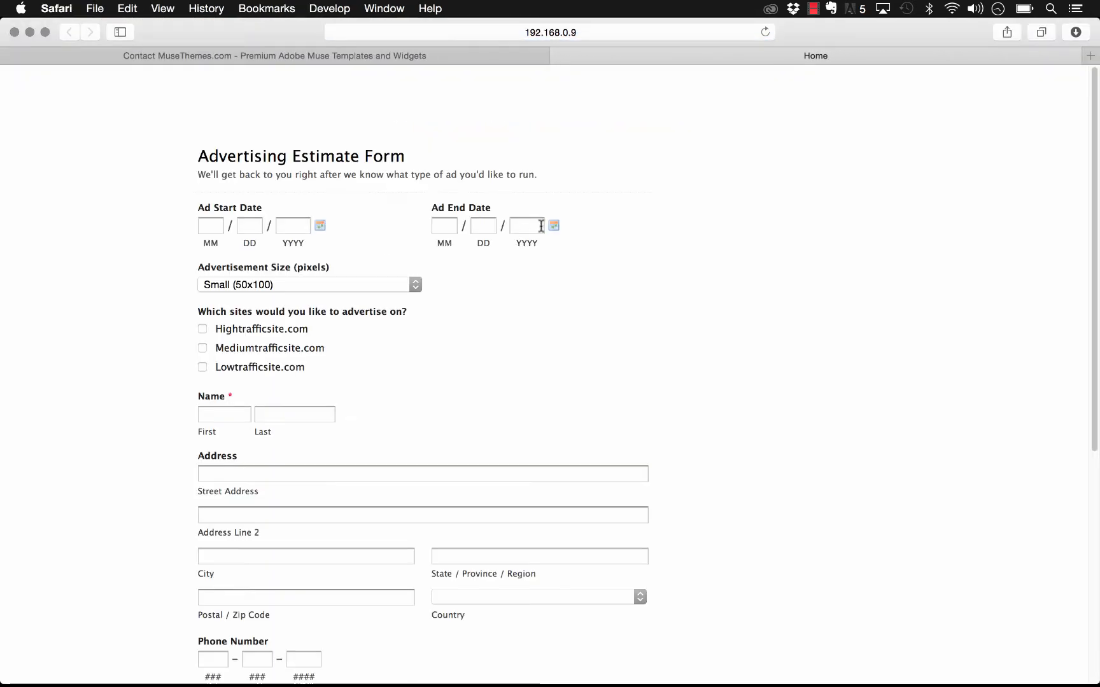
Step: Test the previewed form's Ad Start/End Date, Advertisement Size (Small) and Email fields
{"action": "left_click", "coordinate": [210, 226]}
{"action": "left_click", "coordinate": [444, 226]}
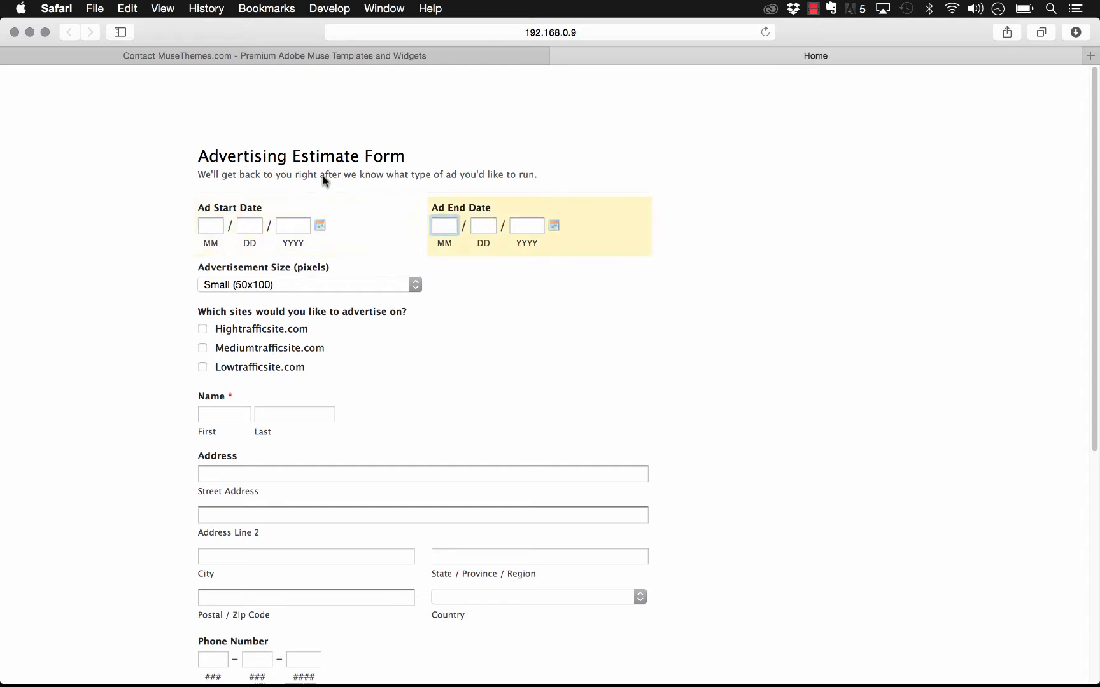
{"action": "left_click", "coordinate": [320, 226]}
{"action": "left_click", "coordinate": [357, 222]}
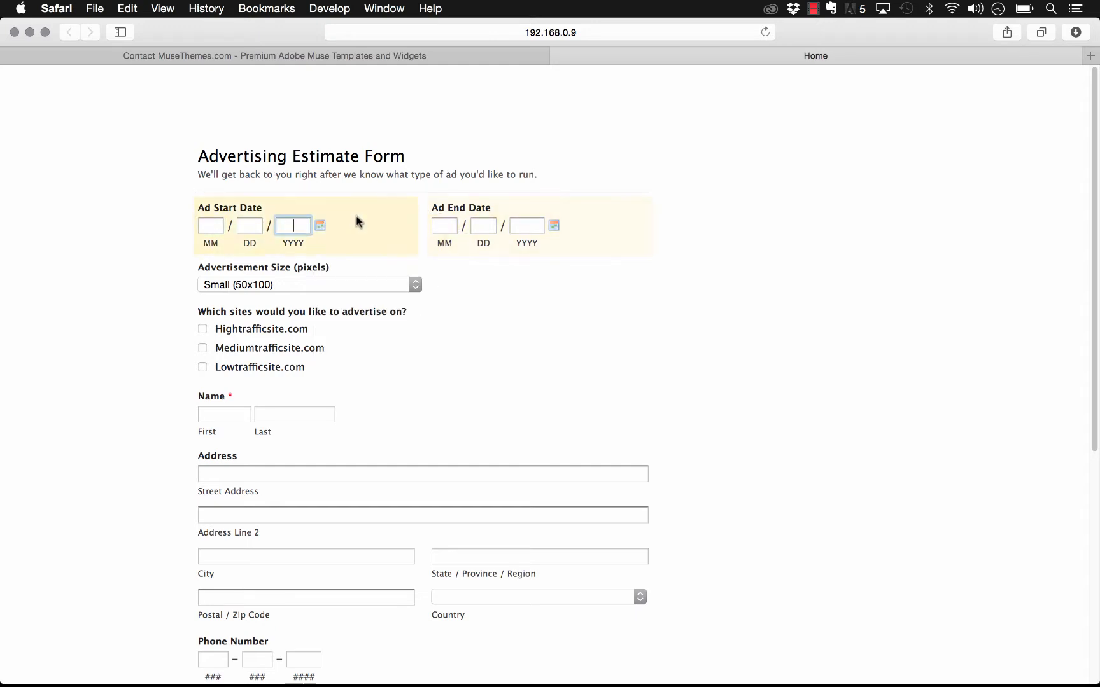
{"action": "left_click", "coordinate": [307, 285]}
{"action": "left_click", "coordinate": [307, 286]}
{"action": "scroll", "coordinate": [289, 364], "scroll_direction": "down", "scroll_amount": 10}
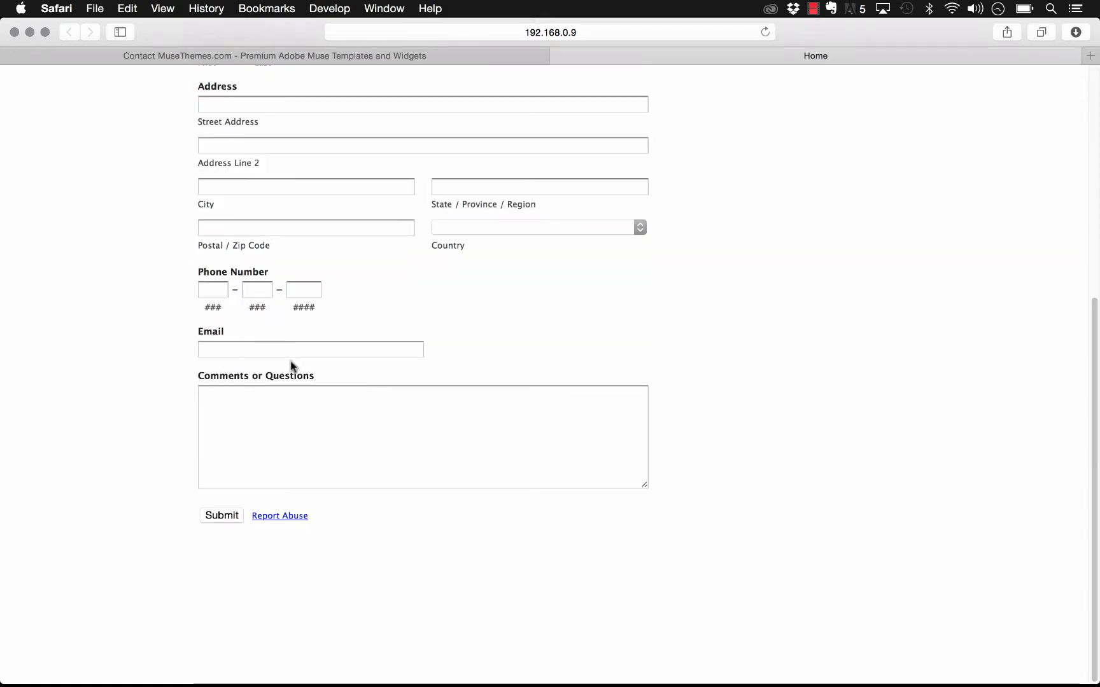
{"action": "left_click", "coordinate": [286, 348]}
{"action": "scroll", "coordinate": [484, 401], "scroll_direction": "up", "scroll_amount": 6}
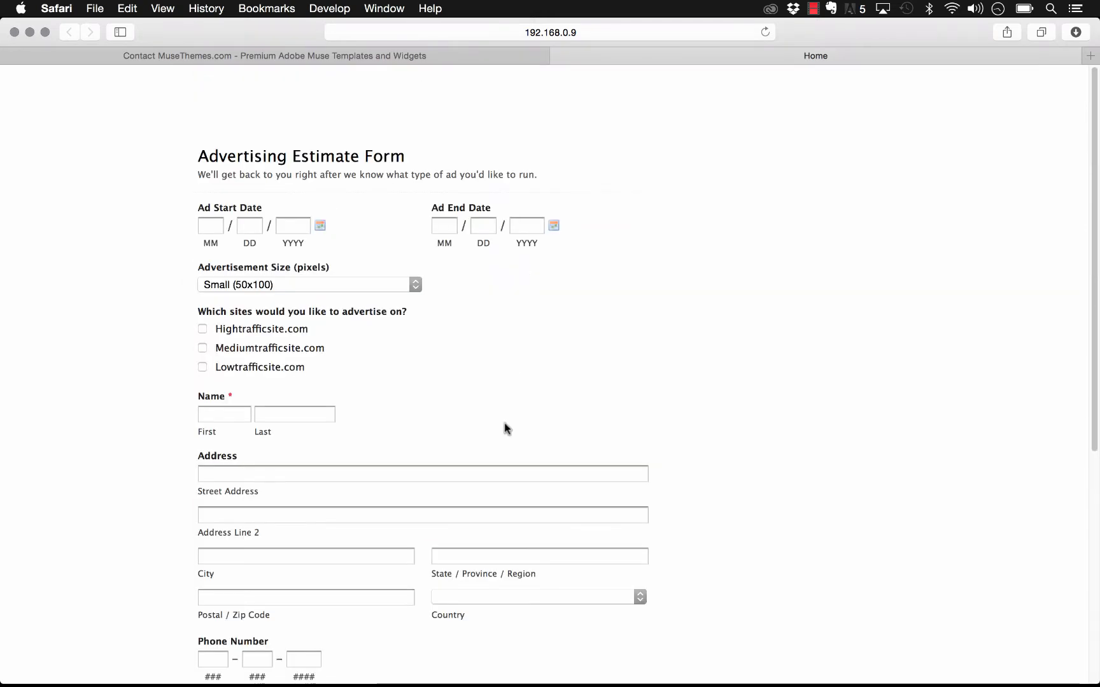
{"action": "scroll", "coordinate": [500, 477], "scroll_direction": "down", "scroll_amount": 3}
{"action": "scroll", "coordinate": [446, 471], "scroll_direction": "up", "scroll_amount": 3}
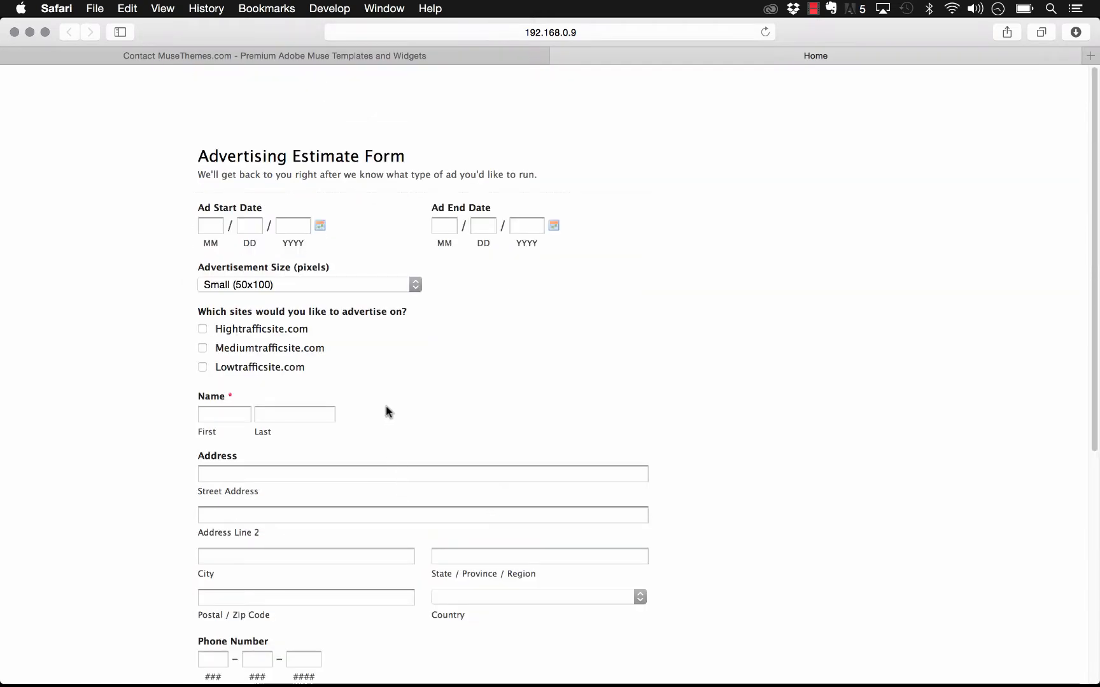
Step: Open wufoo.com's sign-up page in a new tab and enter an email, password and Account URL 'musetest'
{"action": "left_click", "coordinate": [1090, 61]}
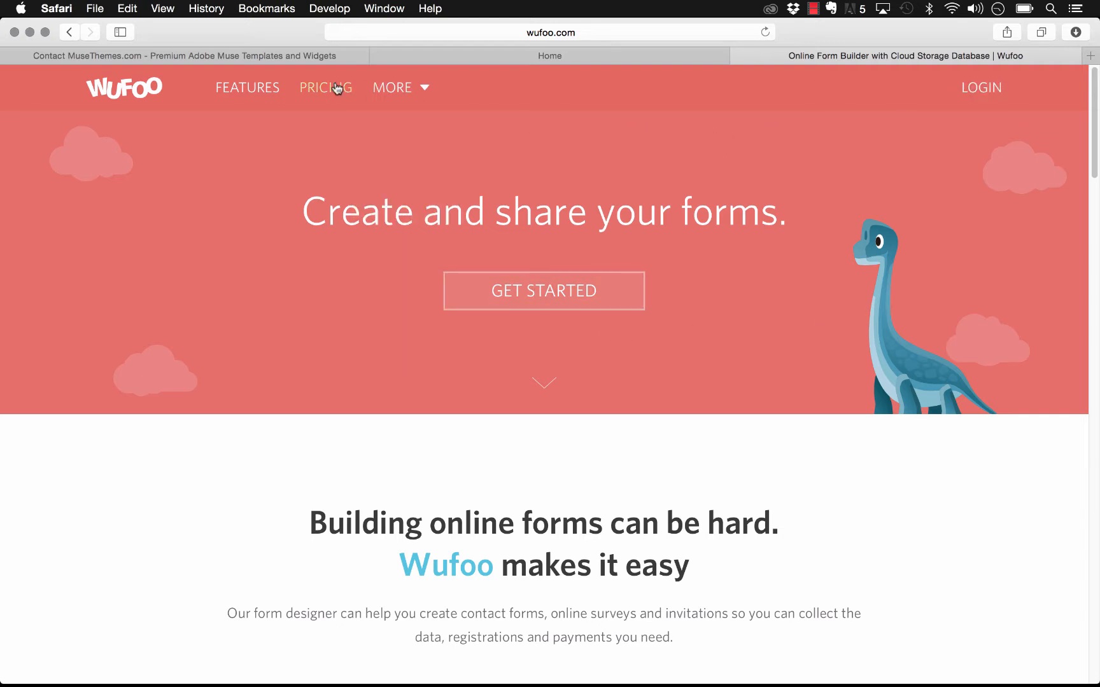
{"action": "left_click", "coordinate": [987, 89]}
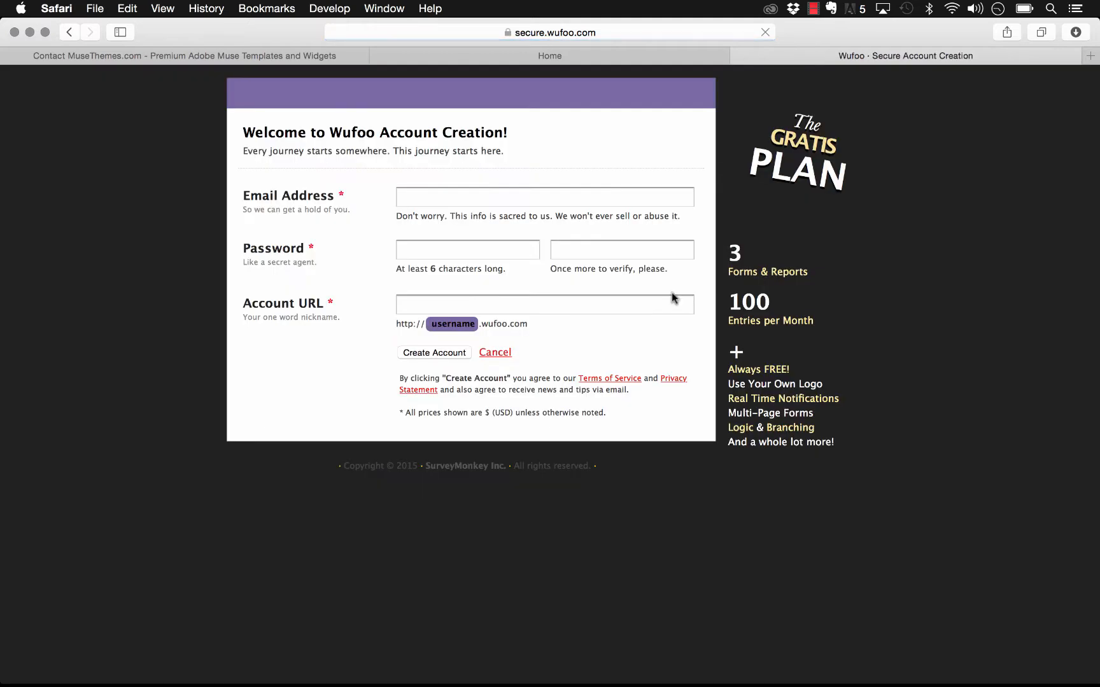
{"action": "left_click", "coordinate": [483, 196]}
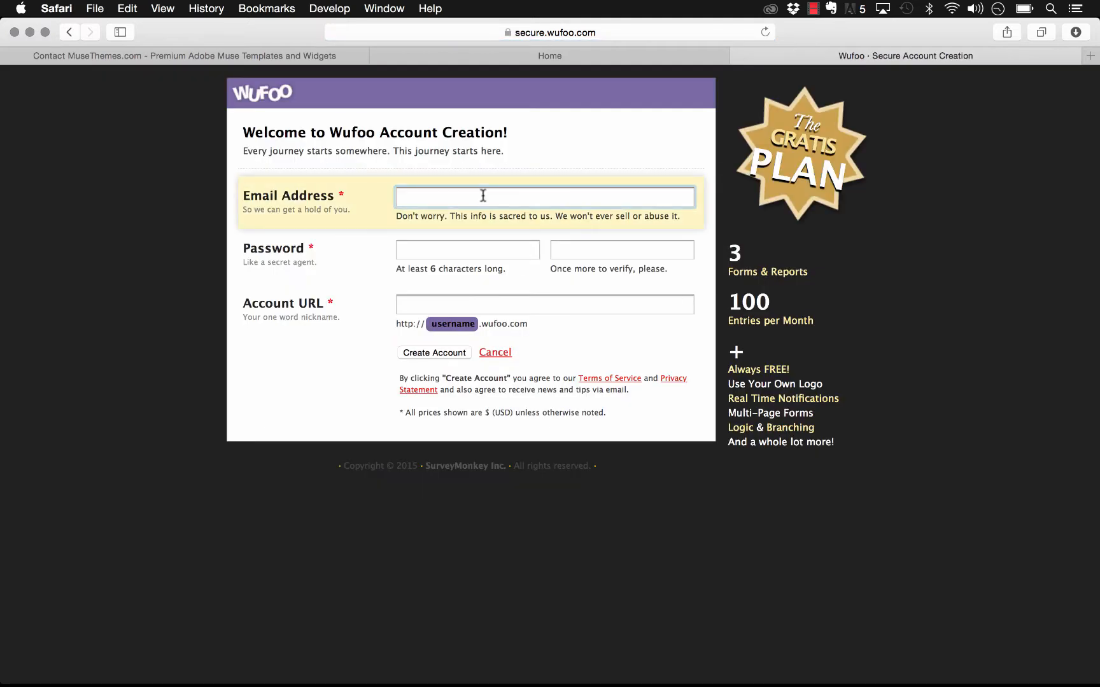
{"action": "key", "text": "Tab"}
{"action": "type", "text": "••••••••••"}
{"action": "key", "text": "Tab"}
{"action": "type", "text": "••••••••••"}
{"action": "key", "text": "Tab"}
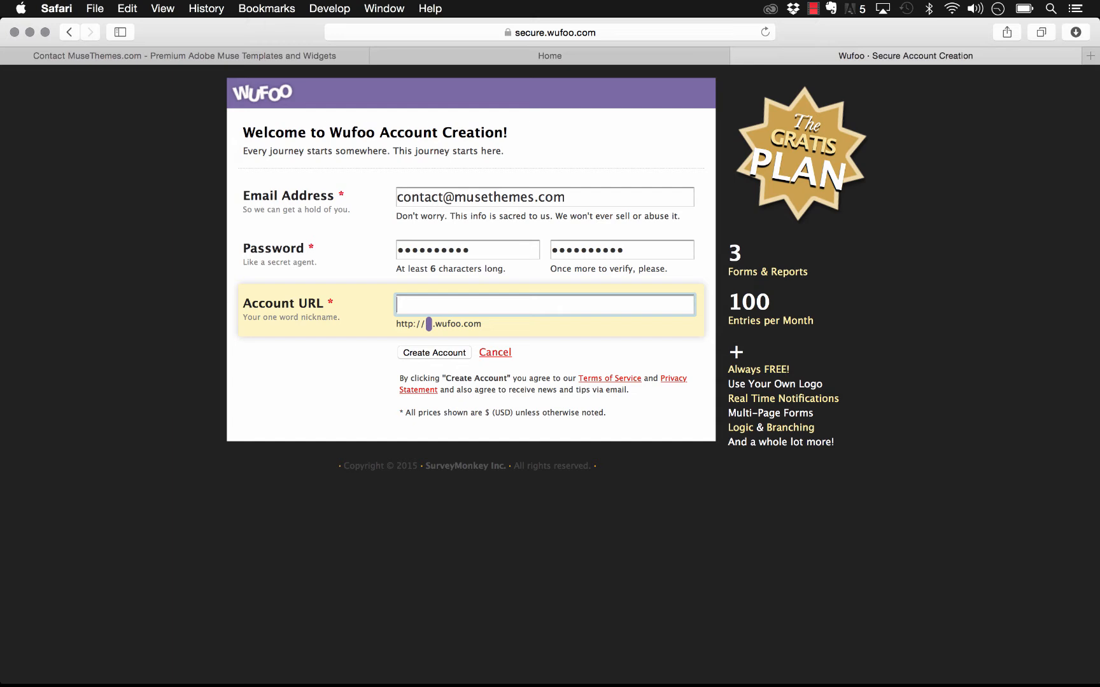
{"action": "type", "text": "musetest"}
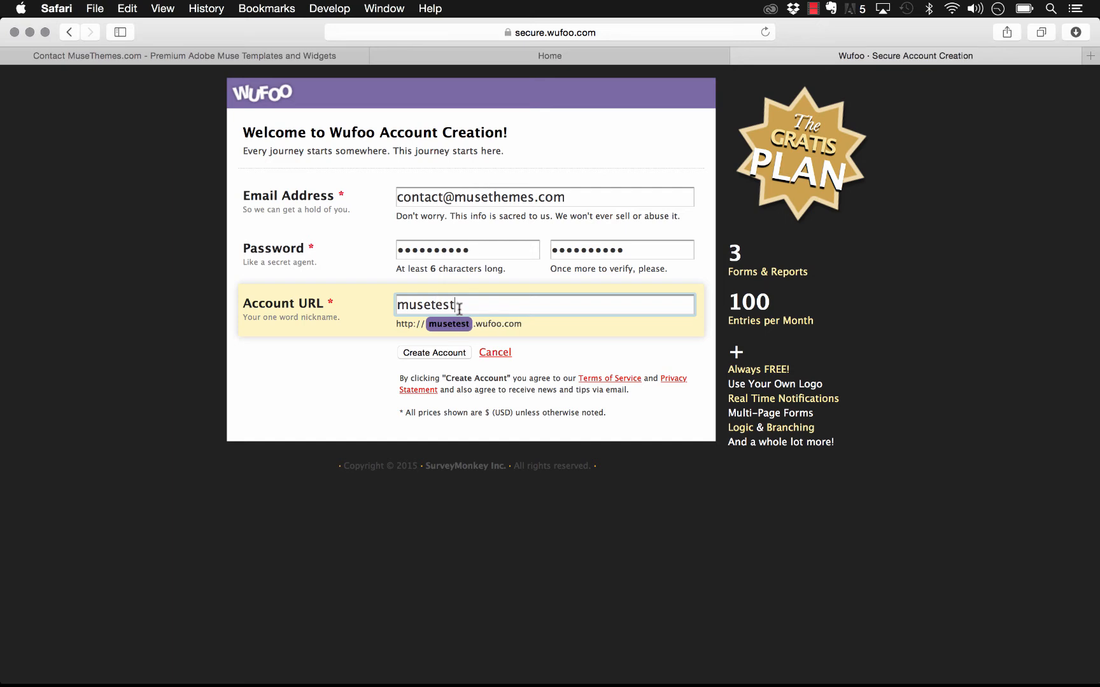
Step: Change the Muse widget's Wufoo Username to 'musetest', then submit the new Wufoo account in Safari
{"action": "left_click", "coordinate": [393, 659]}
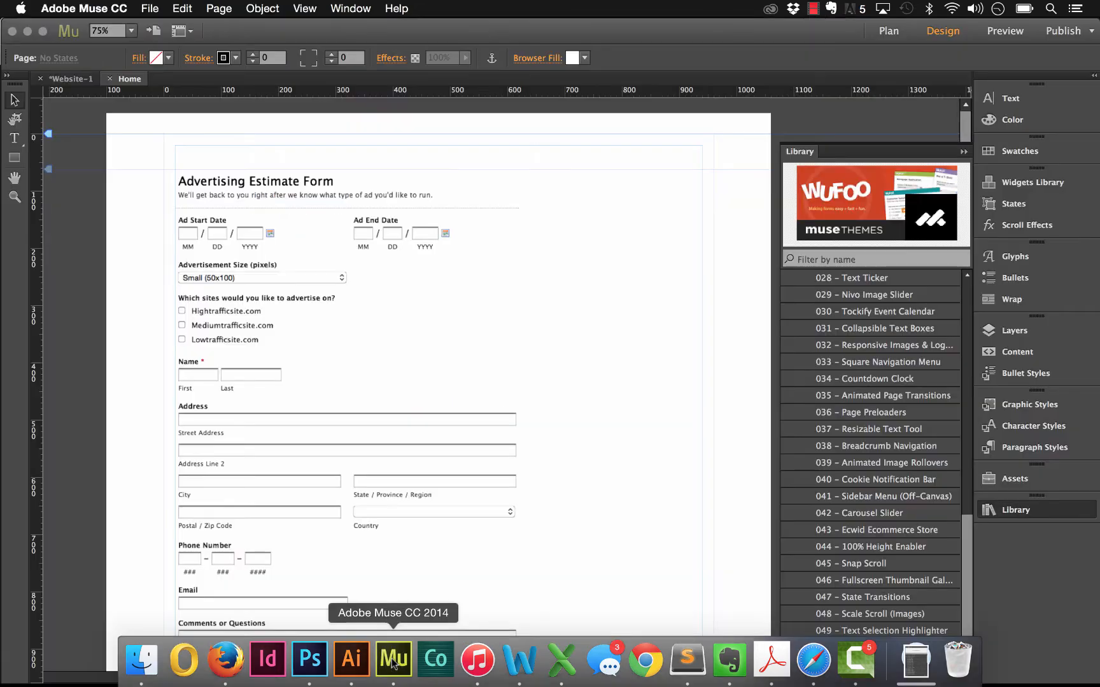
{"action": "left_click", "coordinate": [437, 226]}
{"action": "left_click", "coordinate": [532, 174]}
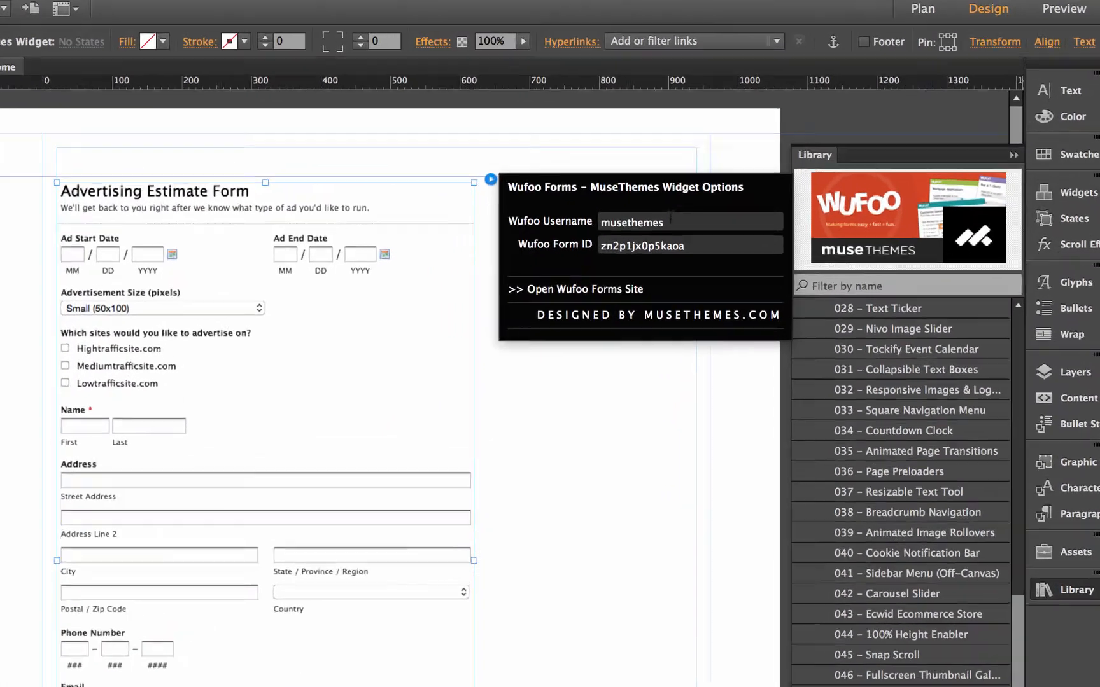
{"action": "left_click_drag", "start_coordinate": [670, 220], "coordinate": [567, 221]}
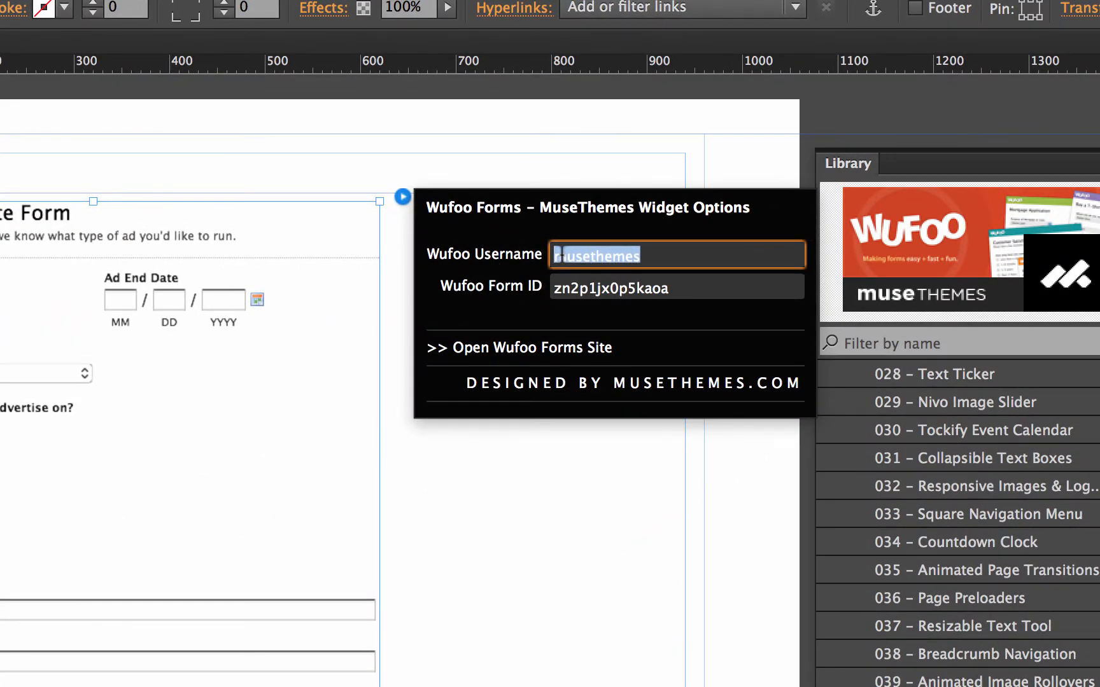
{"action": "type", "text": "musetest"}
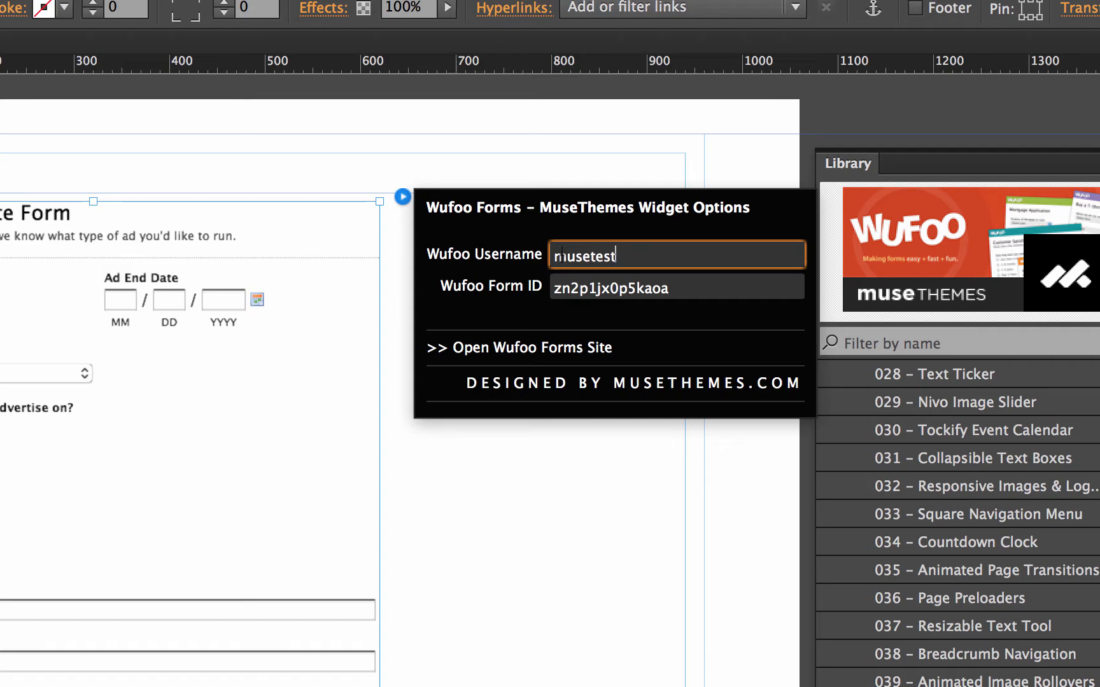
{"action": "key", "text": "Return"}
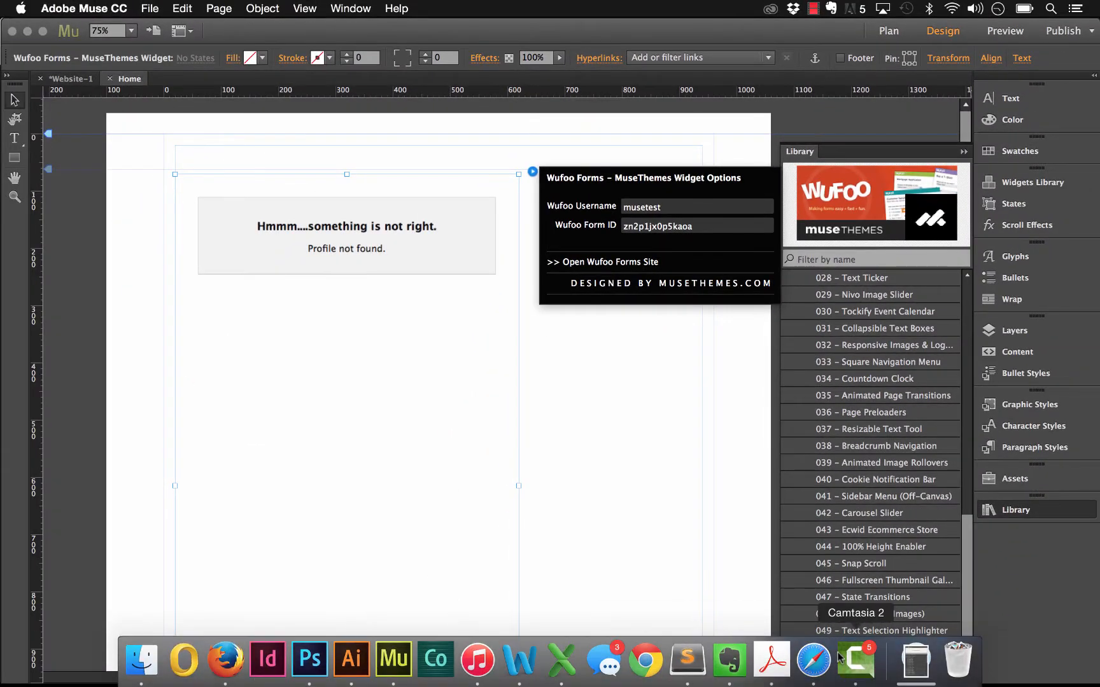
{"action": "left_click", "coordinate": [700, 673]}
{"action": "left_click", "coordinate": [442, 354]}
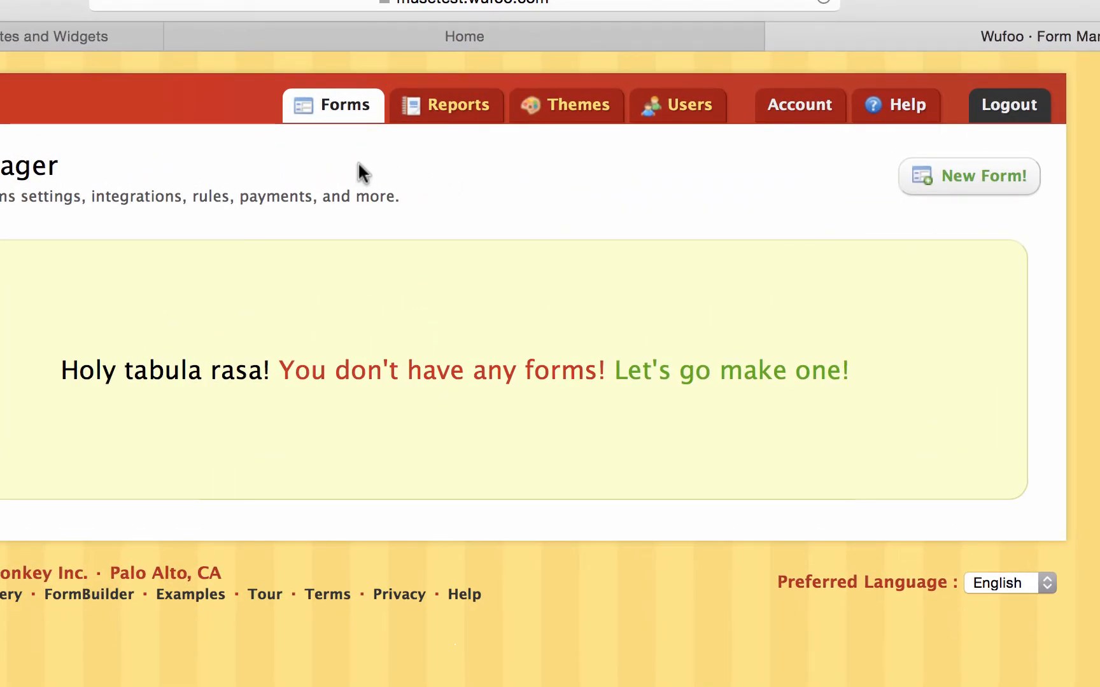
Step: Start a new form from the empty Form Manager
{"action": "left_click", "coordinate": [953, 175]}
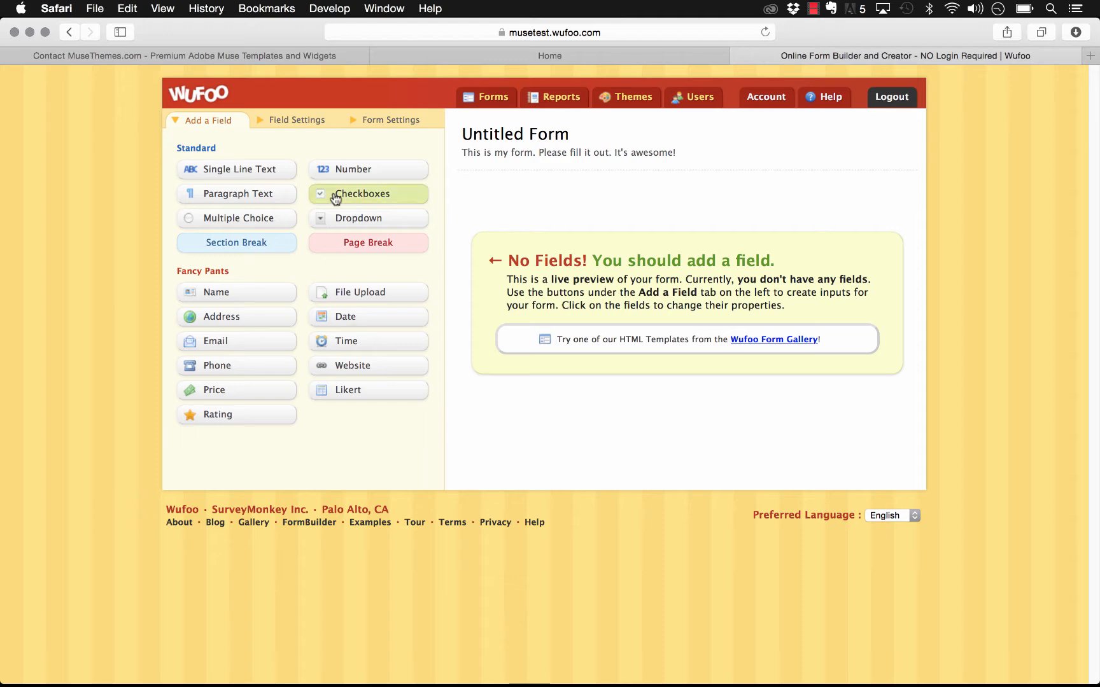
Step: Add a single-line text field and relabel it 'Name:'
{"action": "left_click", "coordinate": [265, 173]}
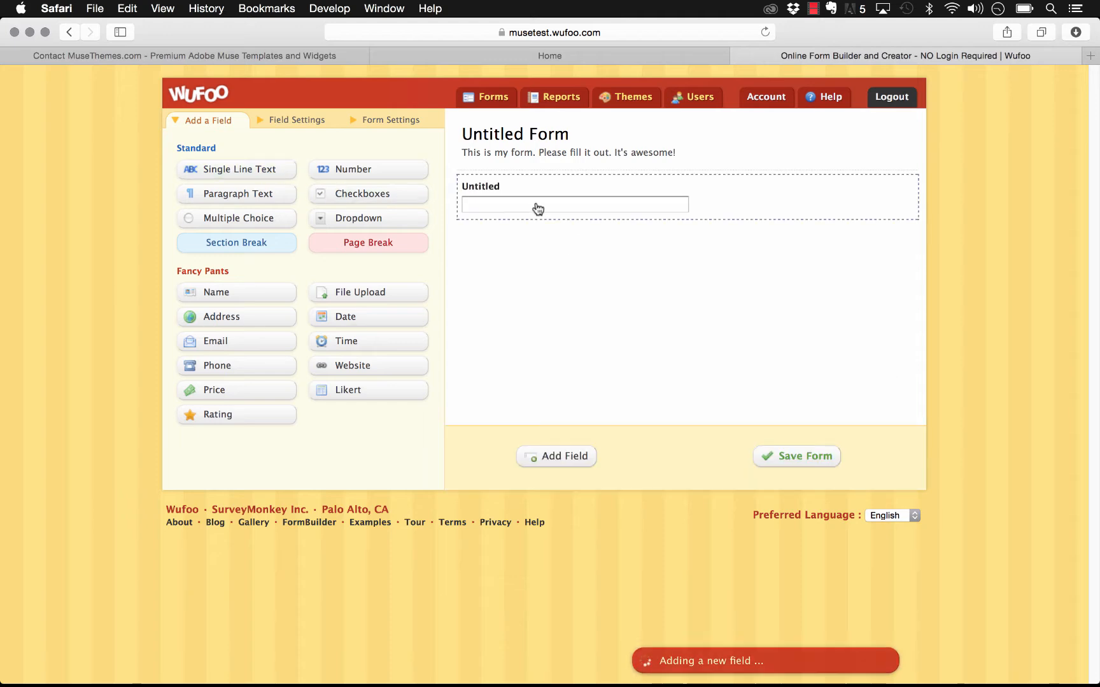
{"action": "left_click", "coordinate": [488, 202]}
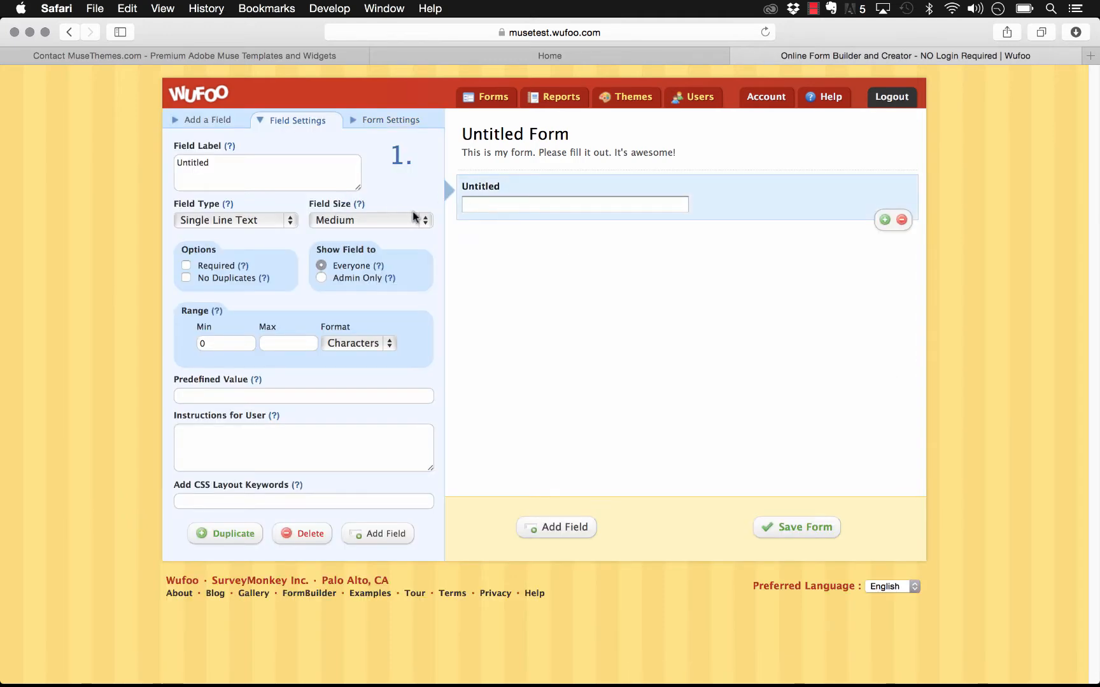
{"action": "left_click_drag", "start_coordinate": [217, 163], "coordinate": [168, 169]}
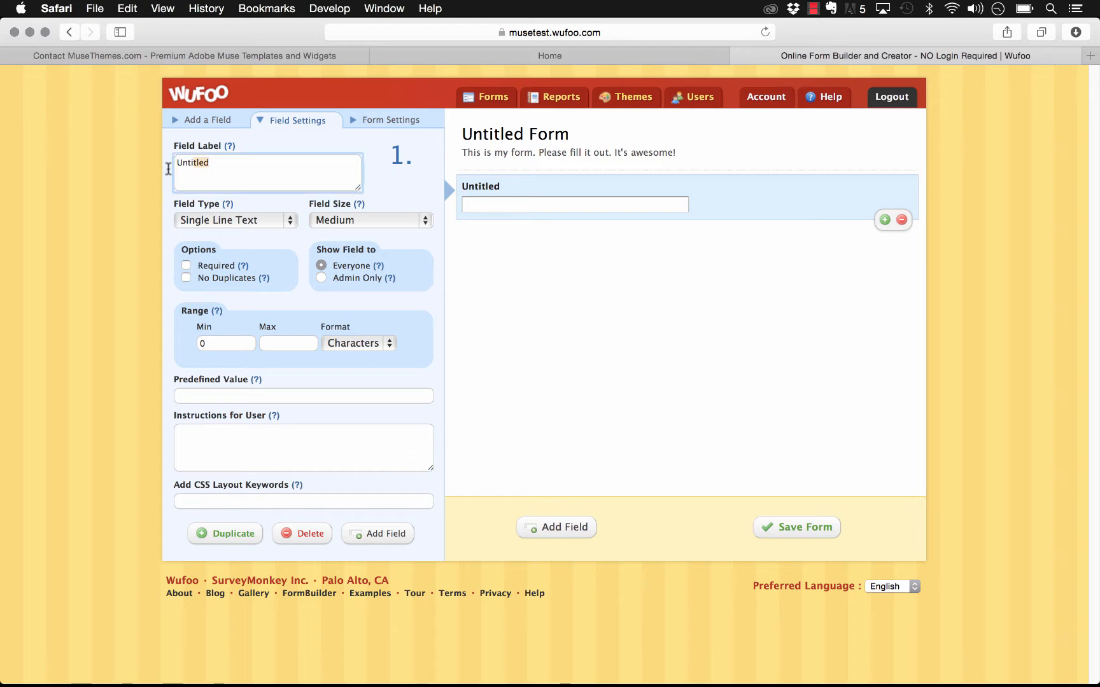
{"action": "left_click", "coordinate": [143, 169]}
{"action": "left_click", "coordinate": [237, 158]}
{"action": "type", "text": "Name:"}
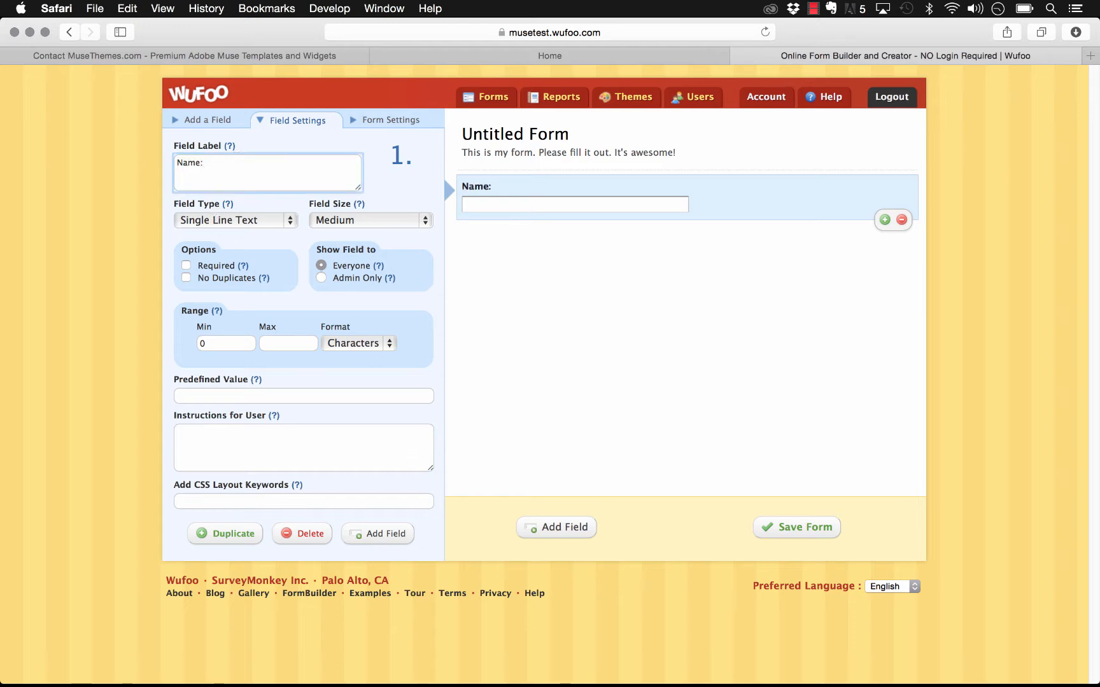
Step: Keep the Name field as Single Line Text and leave it not required
{"action": "left_click", "coordinate": [238, 219]}
{"action": "left_click", "coordinate": [240, 235]}
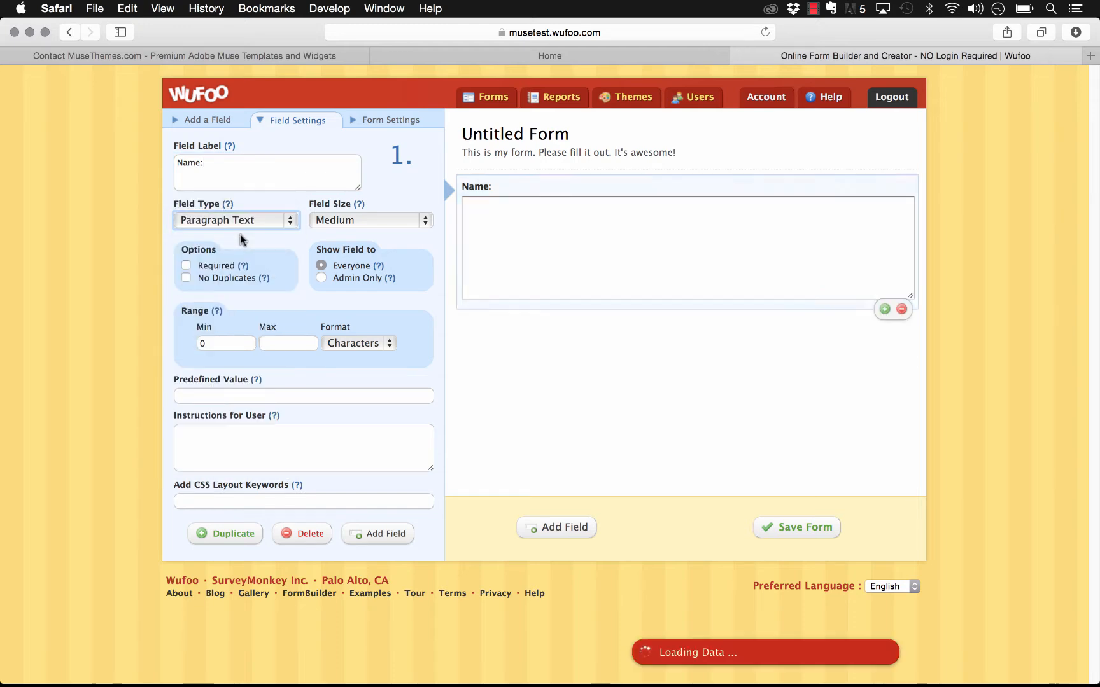
{"action": "left_click", "coordinate": [247, 221]}
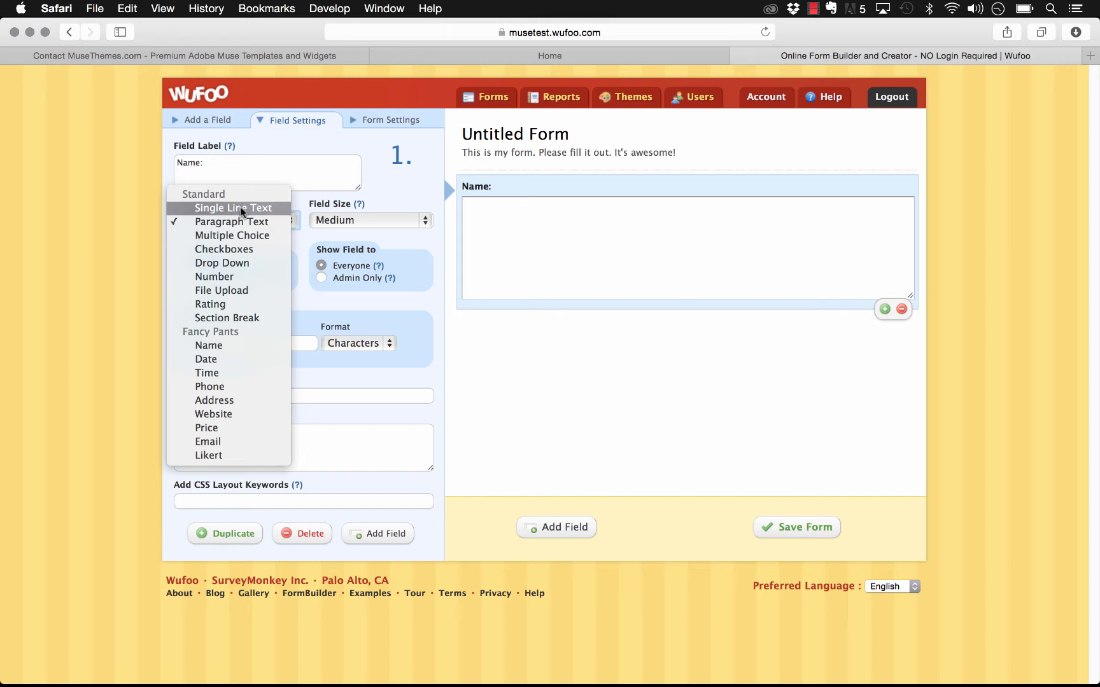
{"action": "left_click", "coordinate": [240, 207]}
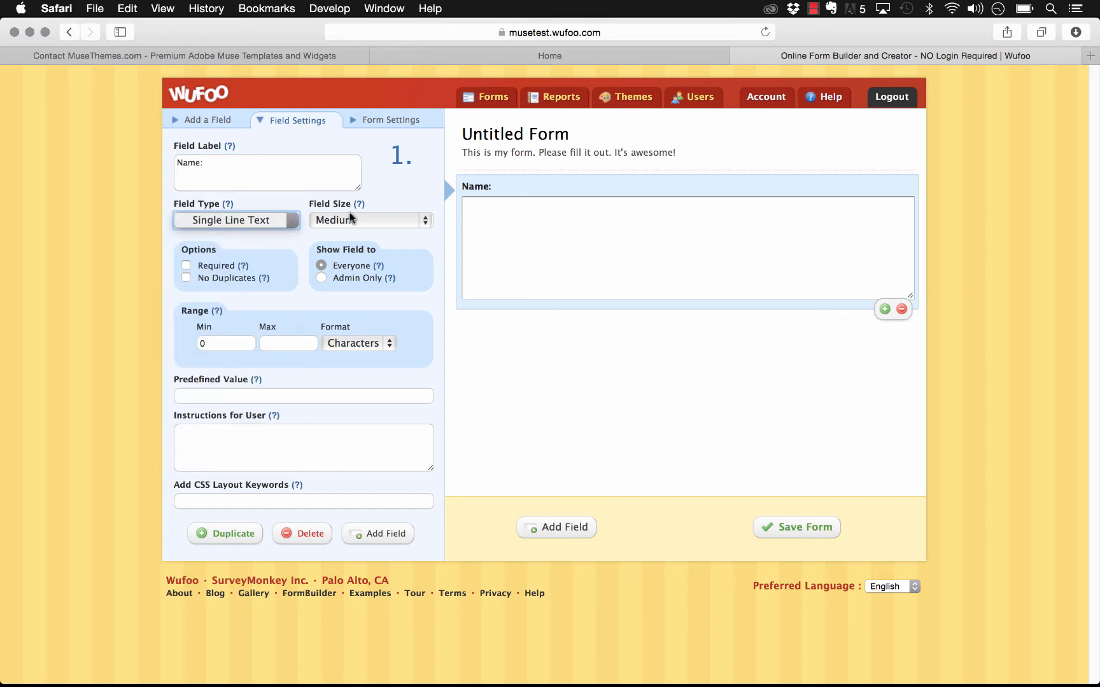
{"action": "left_click", "coordinate": [186, 266]}
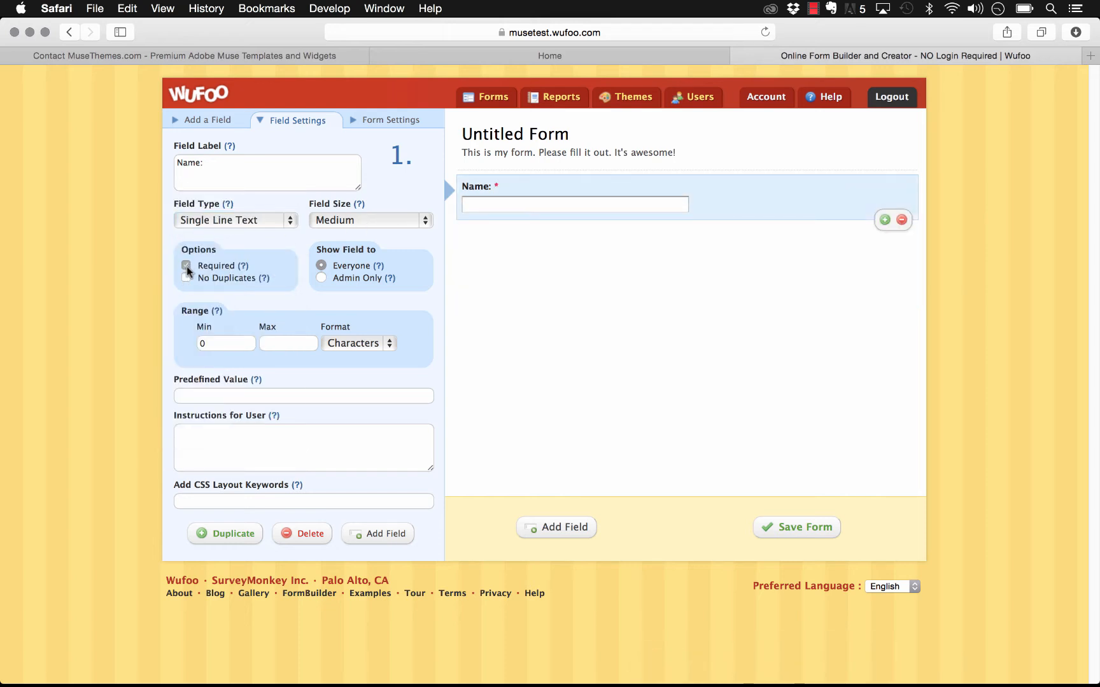
{"action": "left_click", "coordinate": [186, 266]}
Step: Give the Name field the instruction 'Please enter your full name'
{"action": "left_click", "coordinate": [259, 443]}
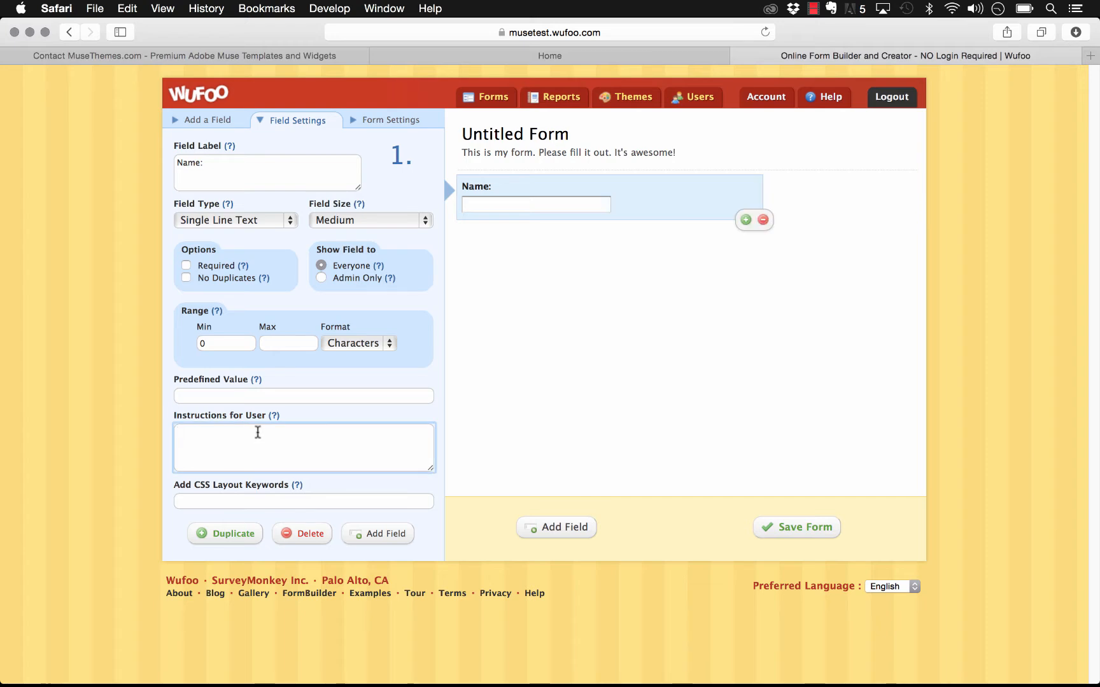
{"action": "type", "text": "Please "}
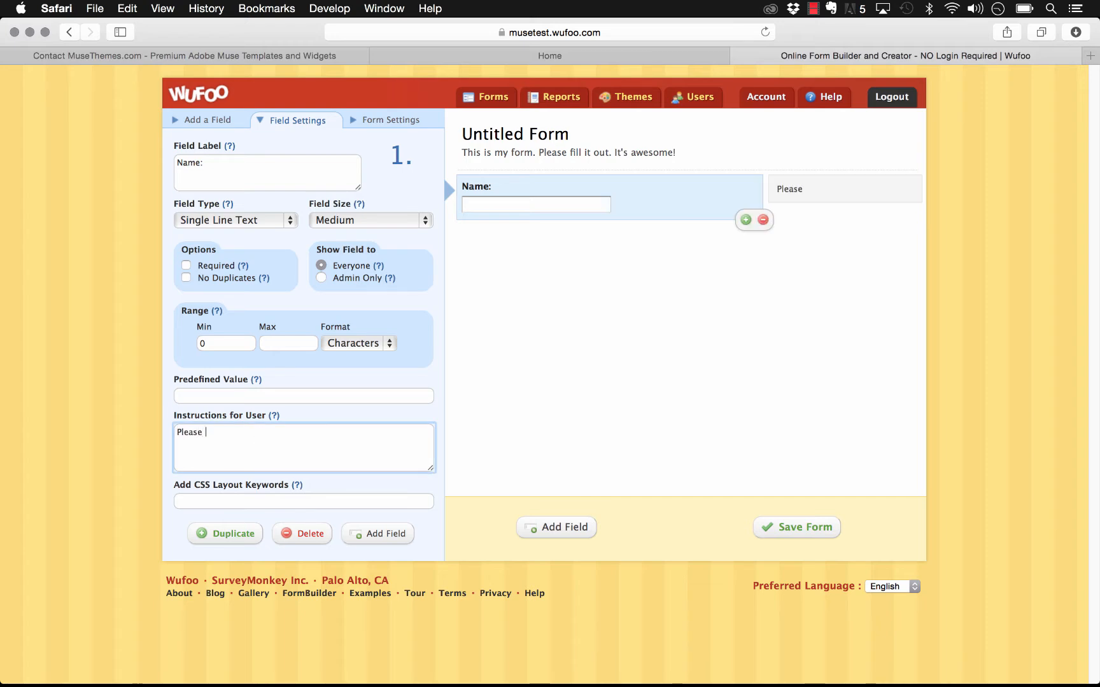
{"action": "type", "text": "enter your full name"}
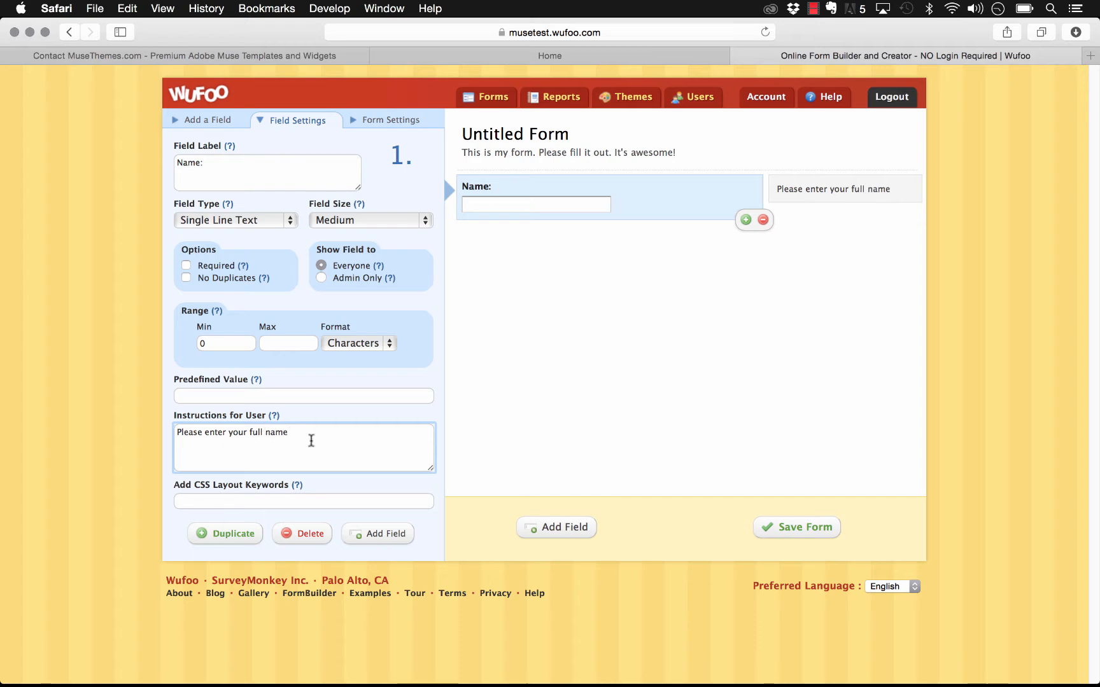
{"action": "left_click", "coordinate": [585, 398]}
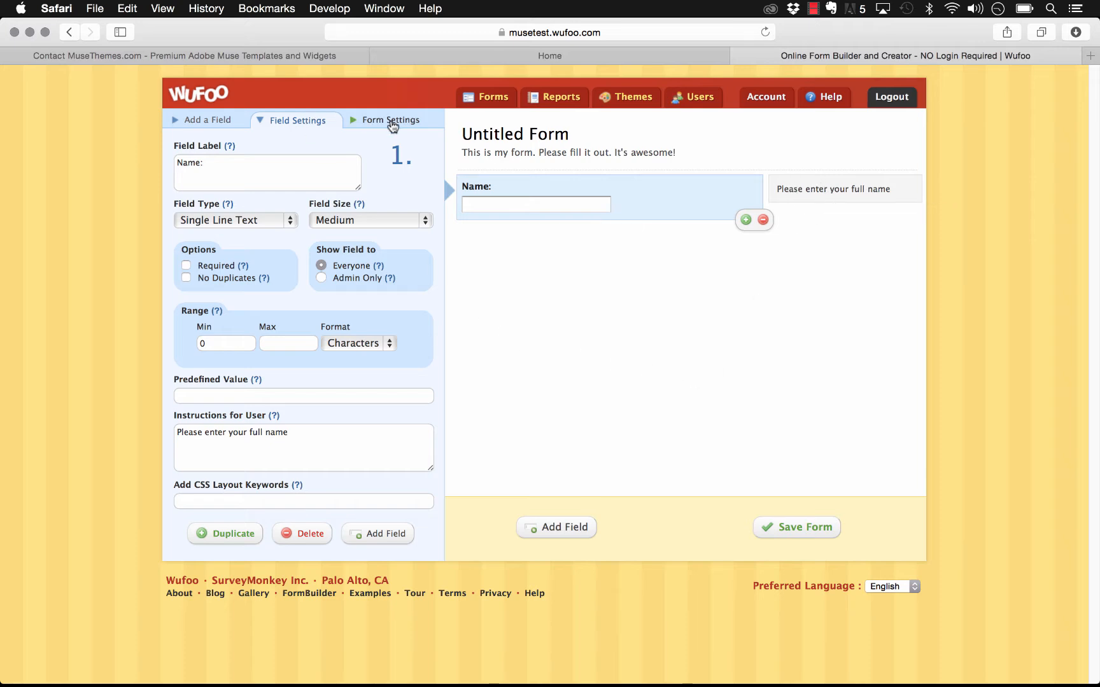
{"action": "left_click", "coordinate": [217, 123]}
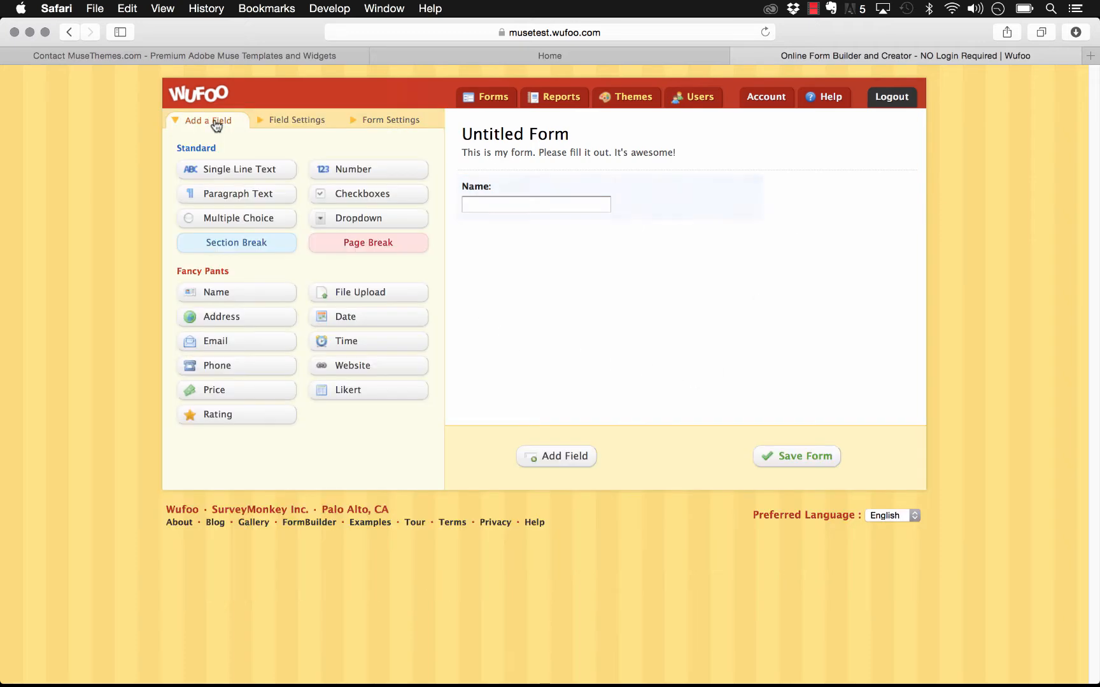
Step: Add Dropdown, Phone, Email and Website fields, declining the File Upload upgrade offer
{"action": "left_click", "coordinate": [341, 218]}
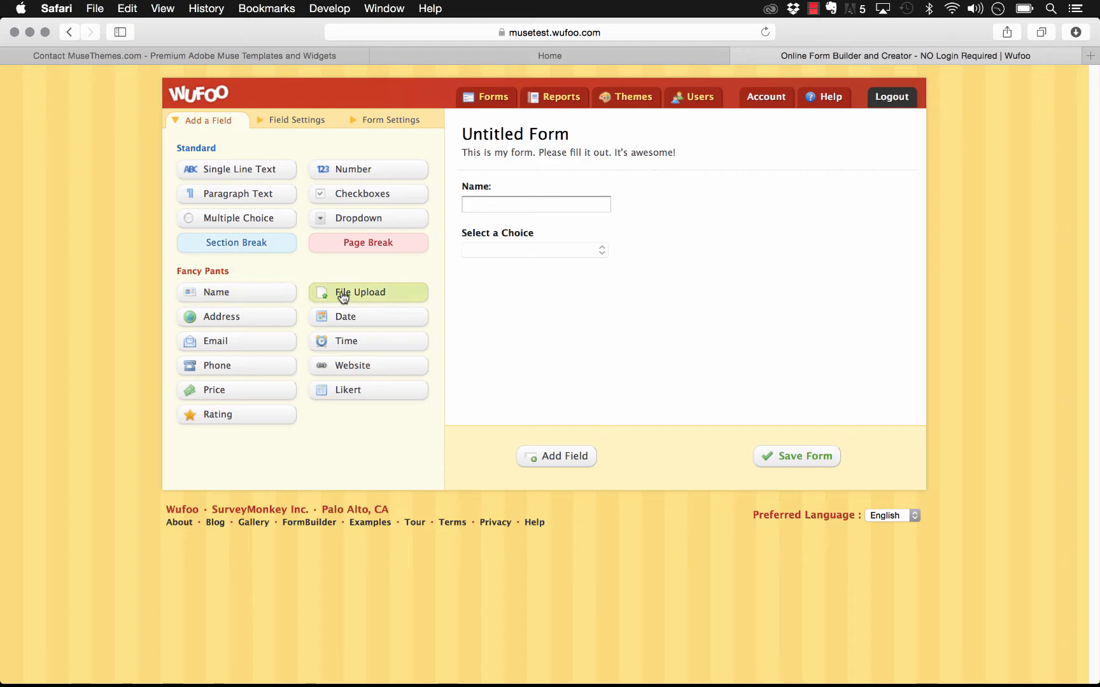
{"action": "left_click", "coordinate": [382, 290]}
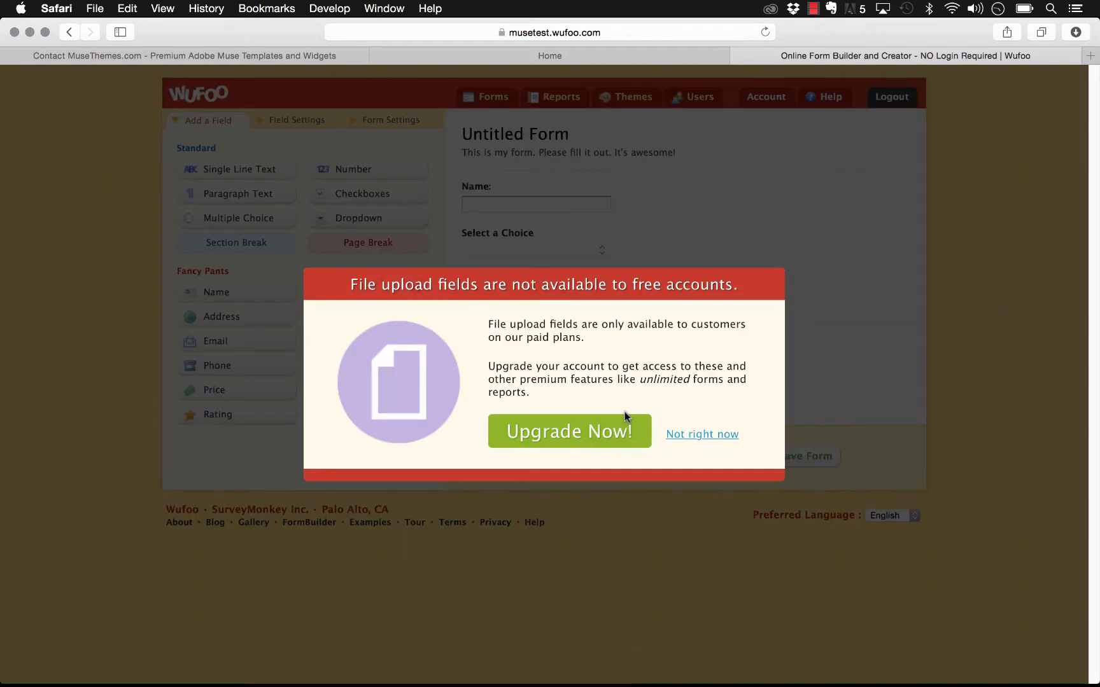
{"action": "left_click", "coordinate": [701, 439]}
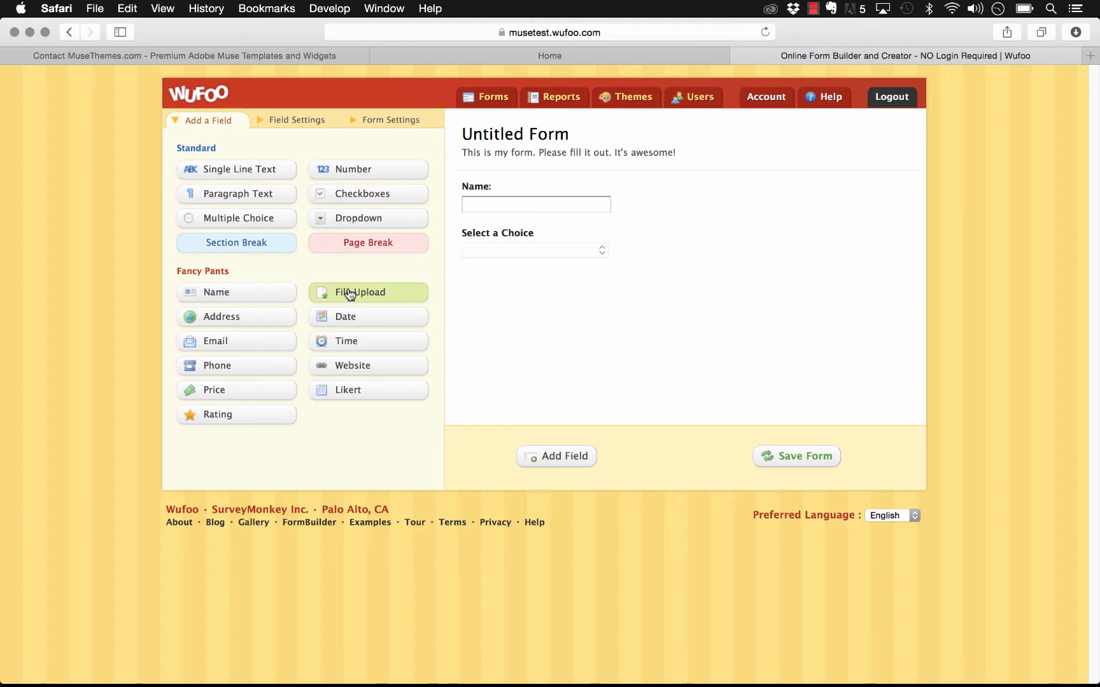
{"action": "left_click", "coordinate": [218, 369]}
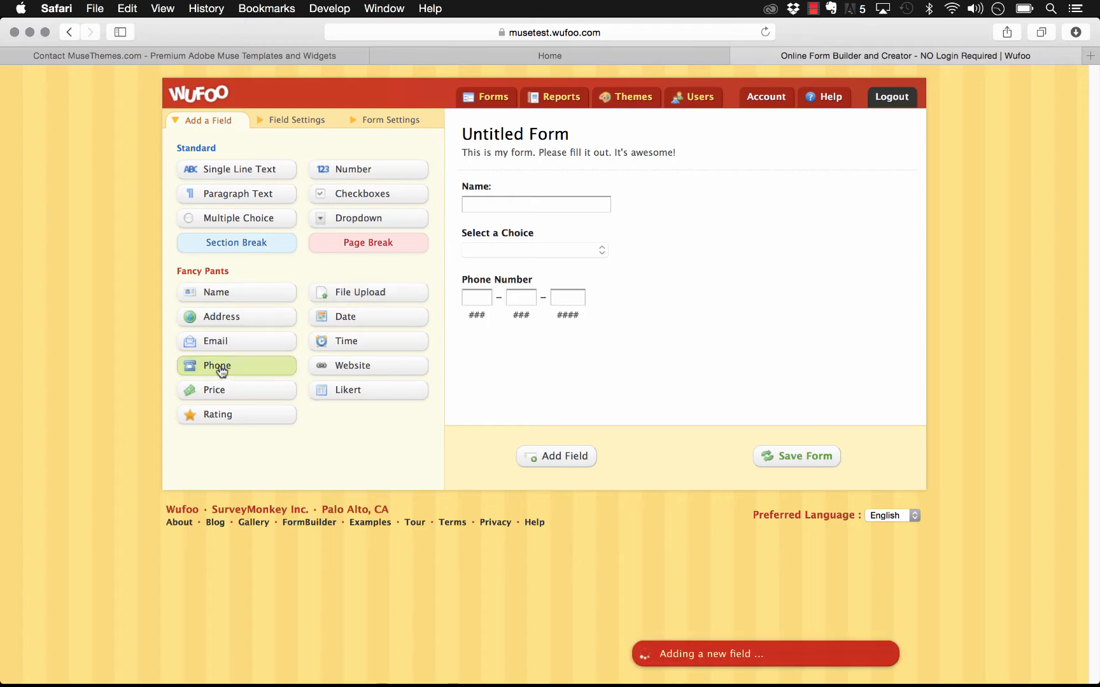
{"action": "left_click", "coordinate": [226, 347]}
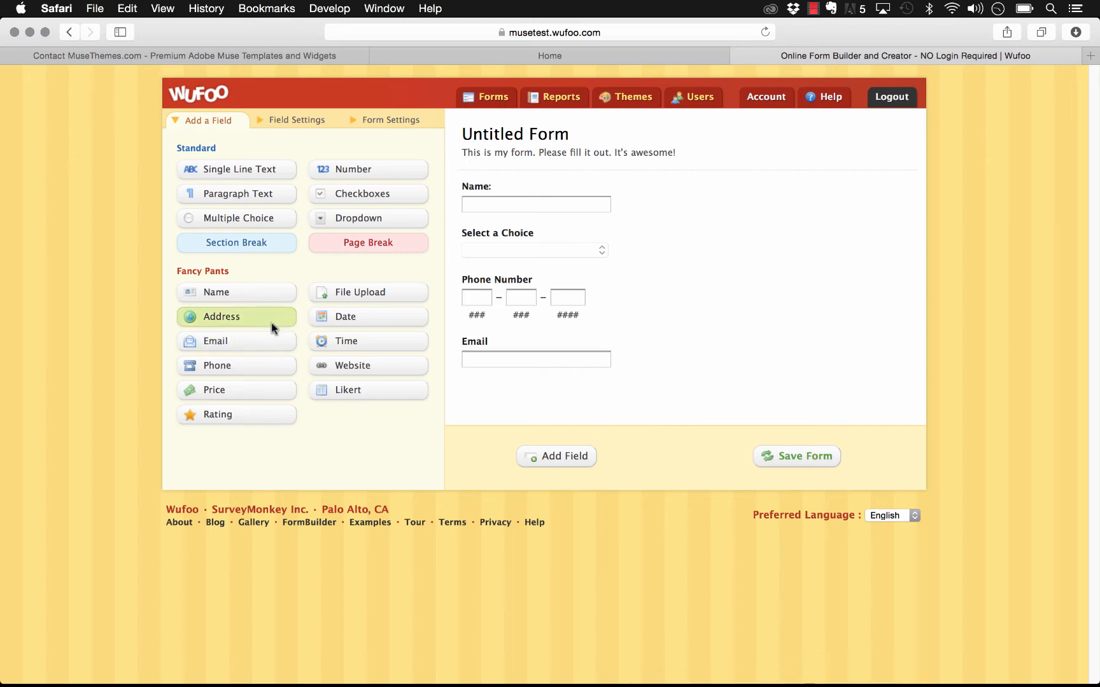
{"action": "left_click", "coordinate": [363, 366]}
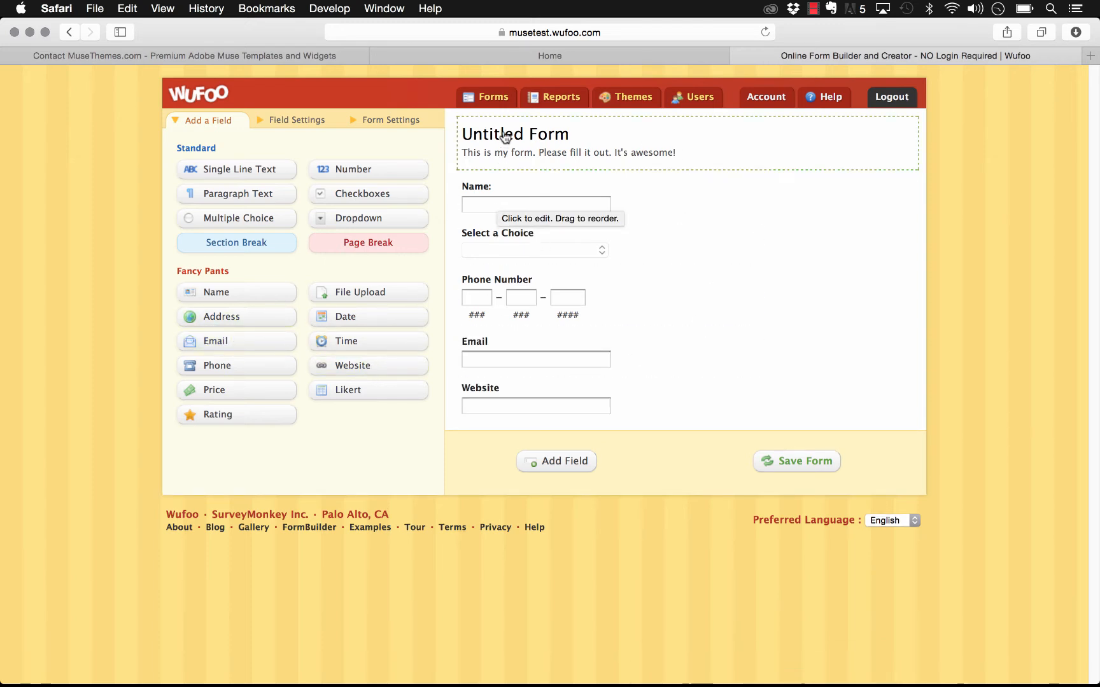
Step: Rename the form to 'Sample for MuseThemes' and save it
{"action": "left_click", "coordinate": [545, 140]}
{"action": "left_click", "coordinate": [245, 162]}
{"action": "key", "text": "super+a"}
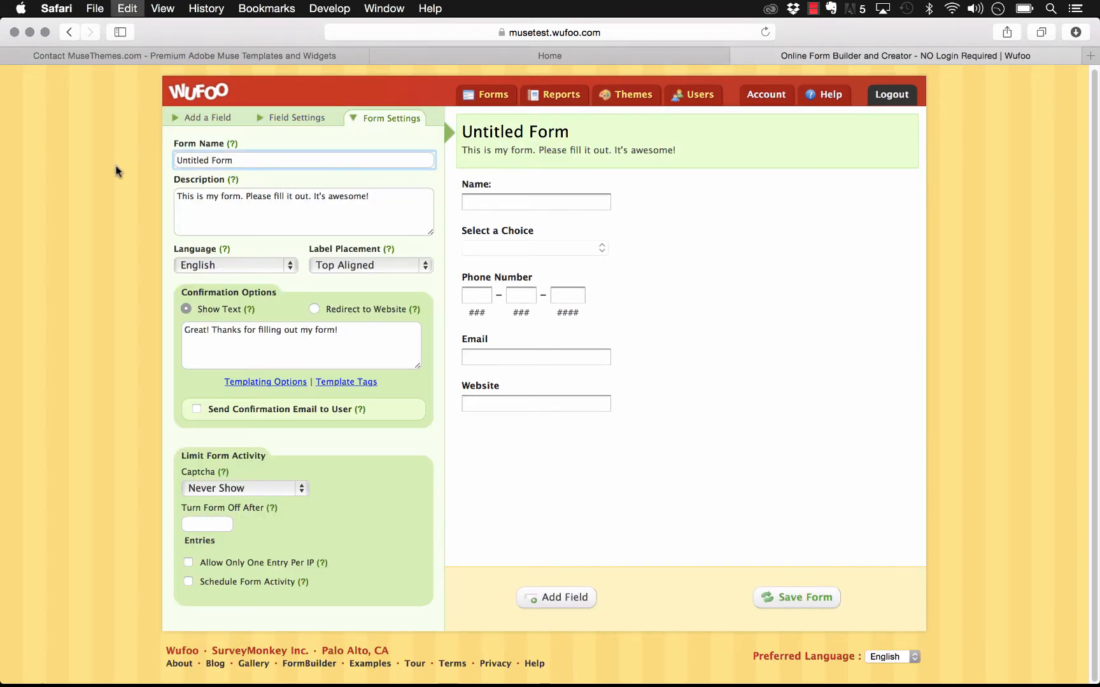
{"action": "type", "text": "Sample for MuseThemes"}
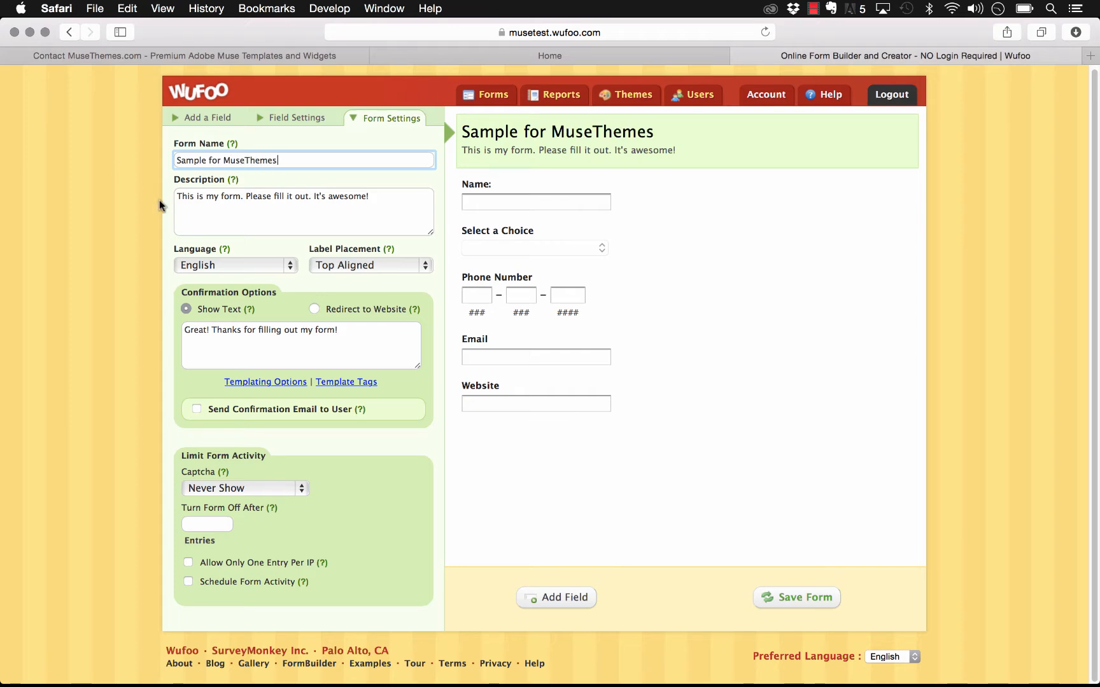
{"action": "left_click", "coordinate": [373, 194]}
{"action": "left_click", "coordinate": [768, 282]}
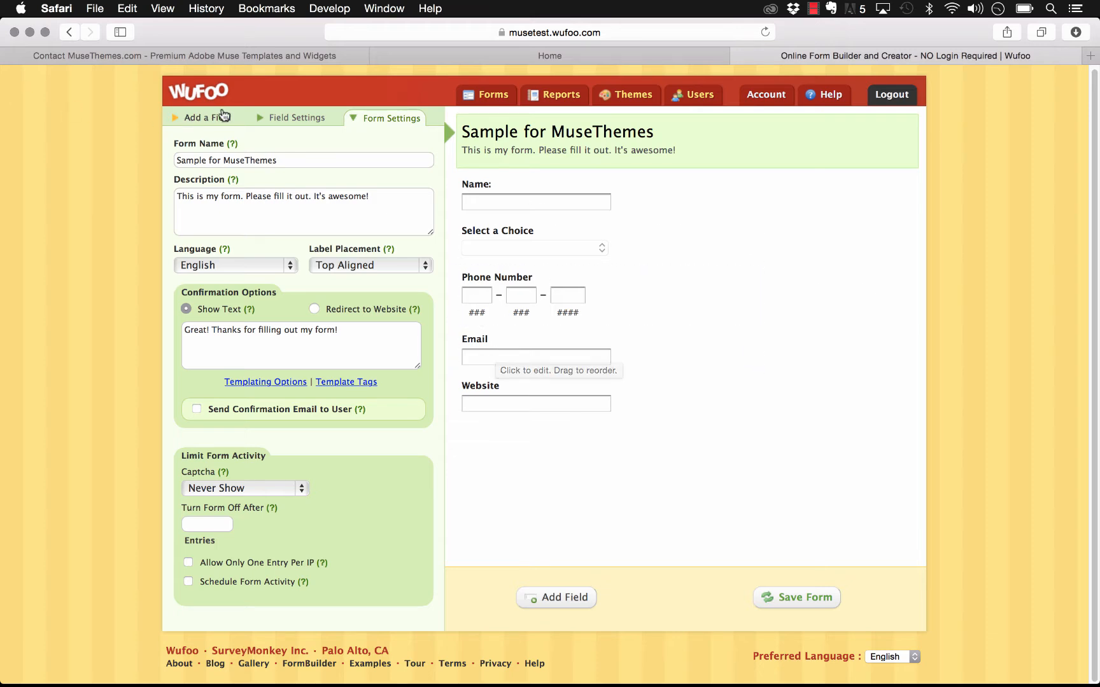
{"action": "left_click", "coordinate": [221, 115]}
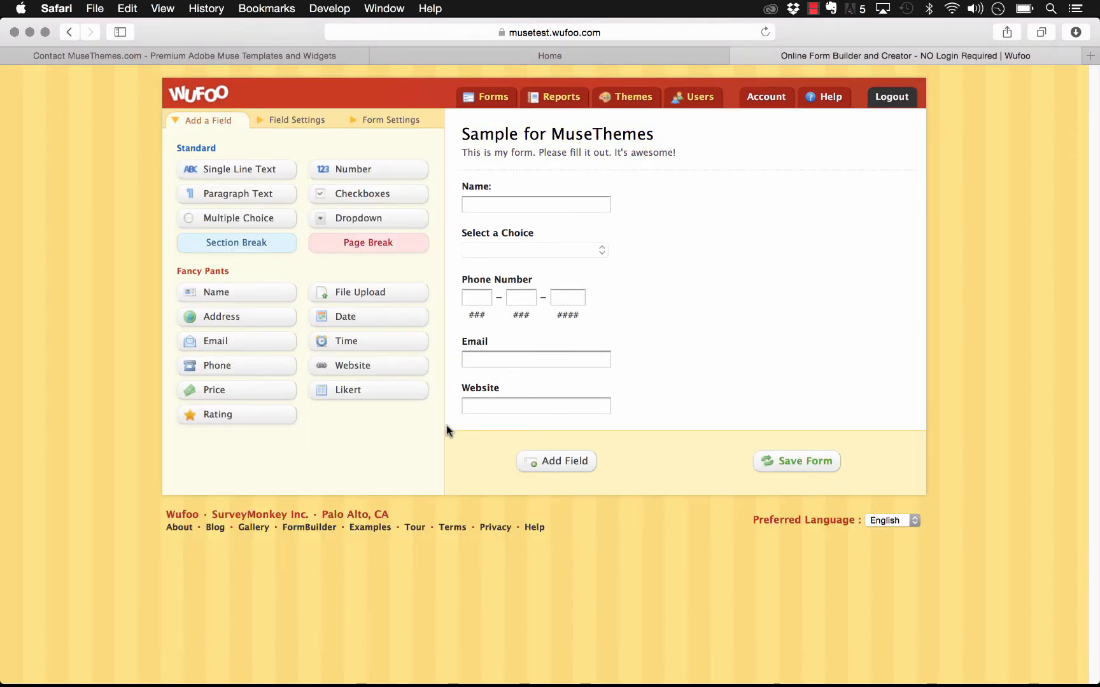
{"action": "left_click", "coordinate": [804, 467]}
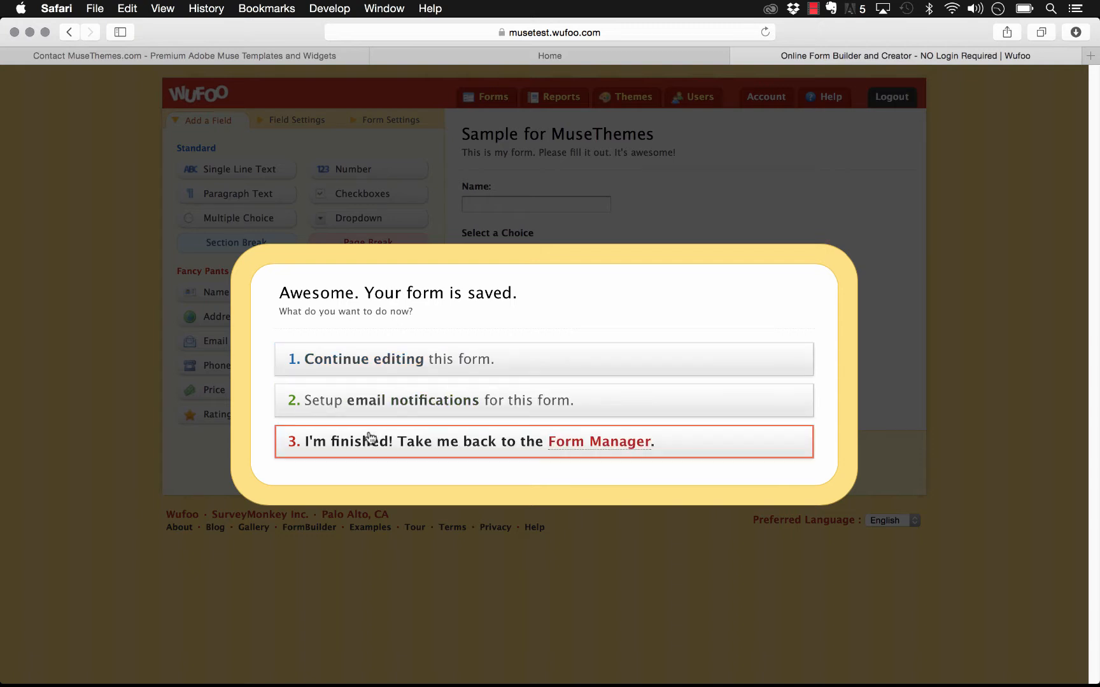
Step: Open the form's email notification settings and browse integration apps without choosing one
{"action": "left_click", "coordinate": [375, 404]}
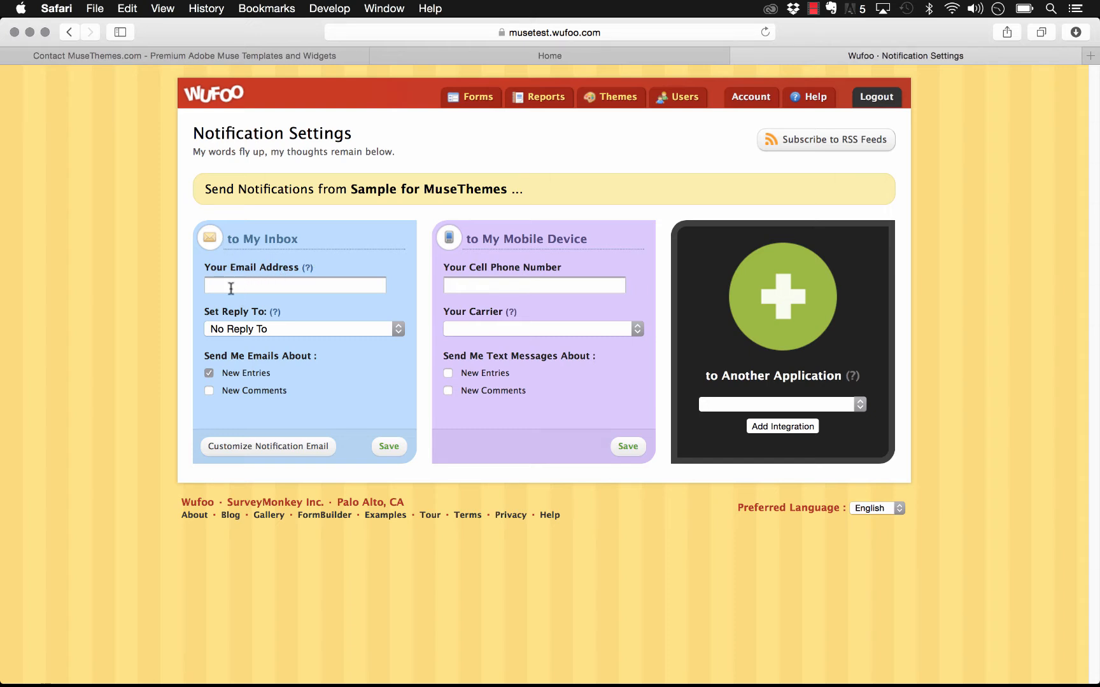
{"action": "left_click", "coordinate": [231, 289]}
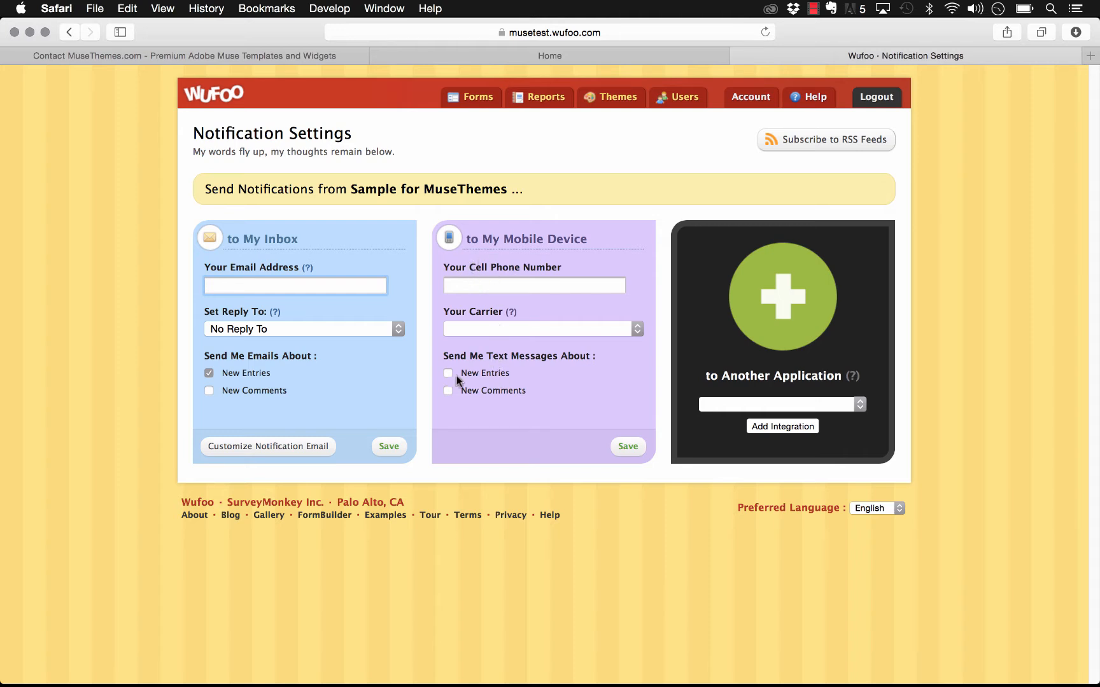
{"action": "left_click", "coordinate": [745, 406]}
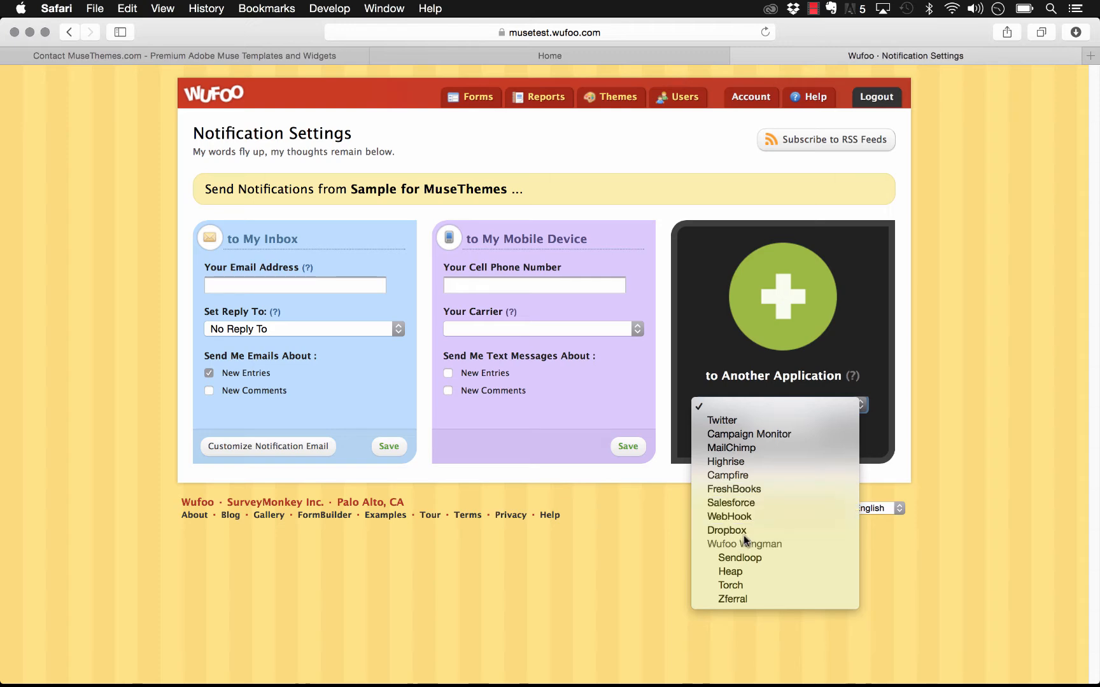
{"action": "left_click", "coordinate": [931, 404]}
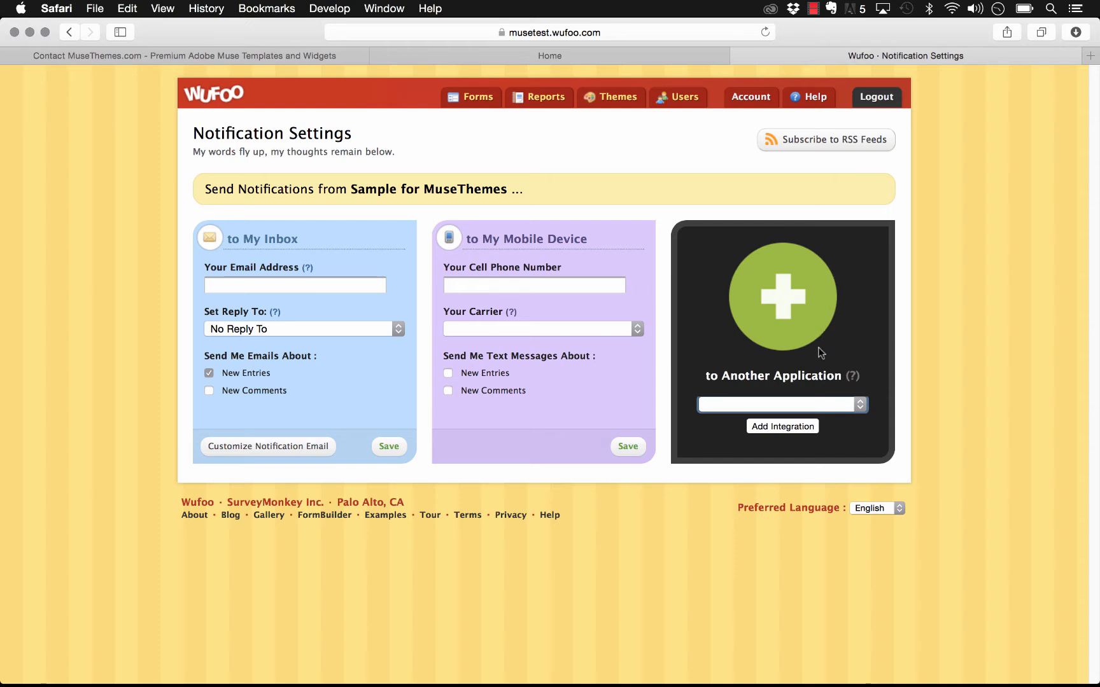
{"action": "left_click", "coordinate": [761, 406]}
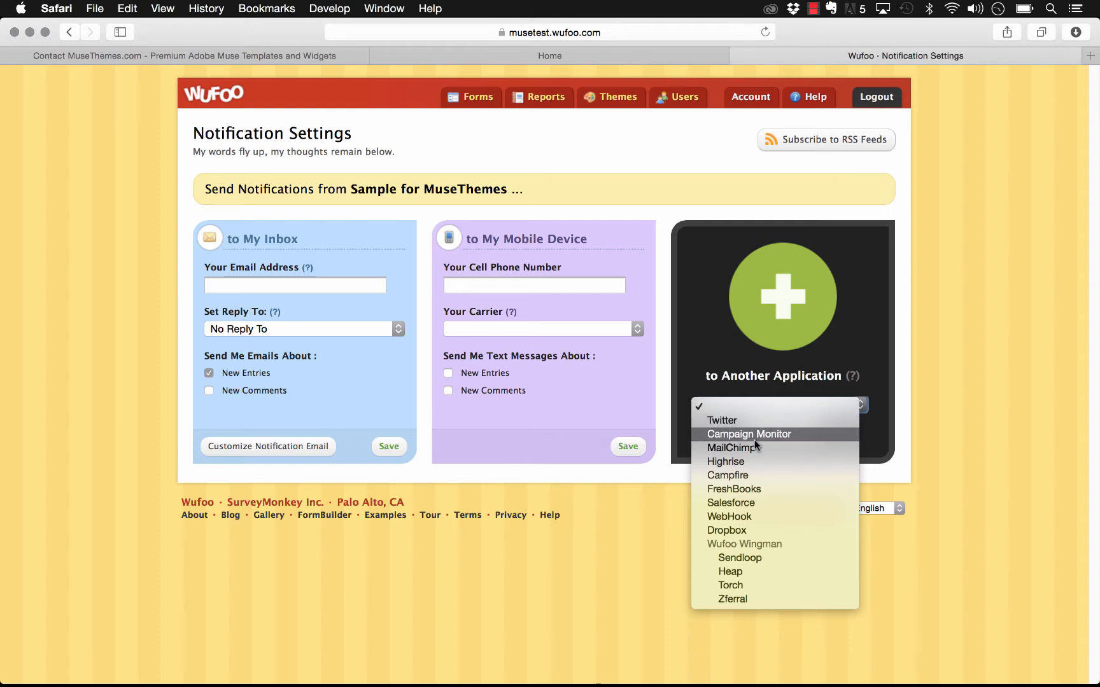
{"action": "left_click", "coordinate": [928, 402]}
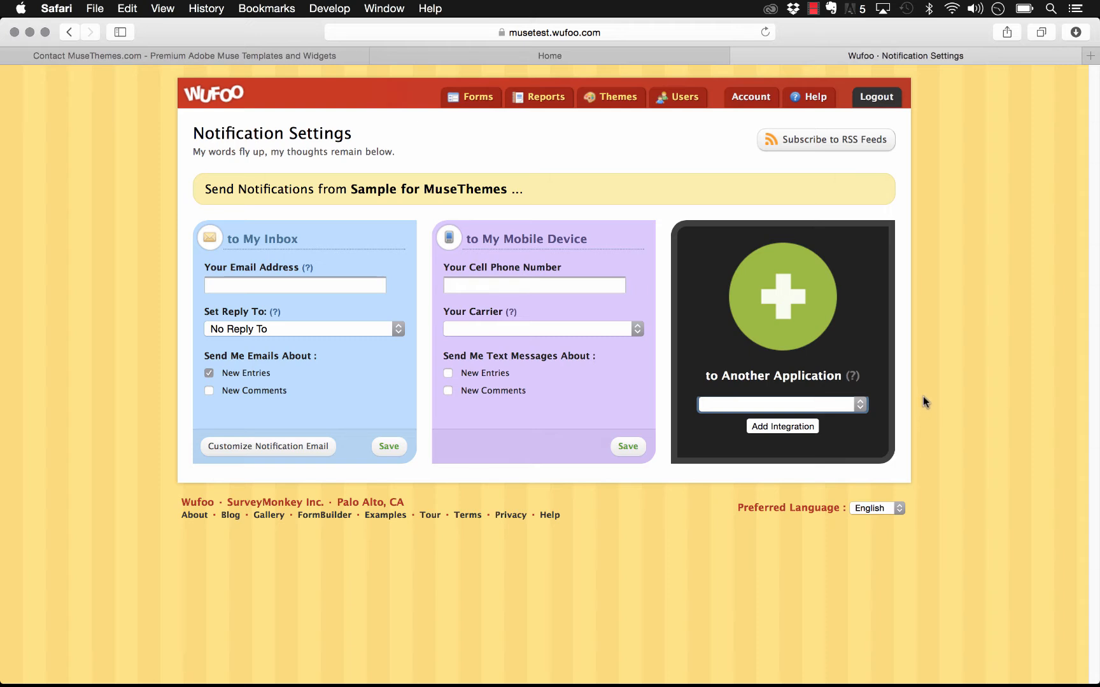
{"action": "left_click", "coordinate": [462, 481]}
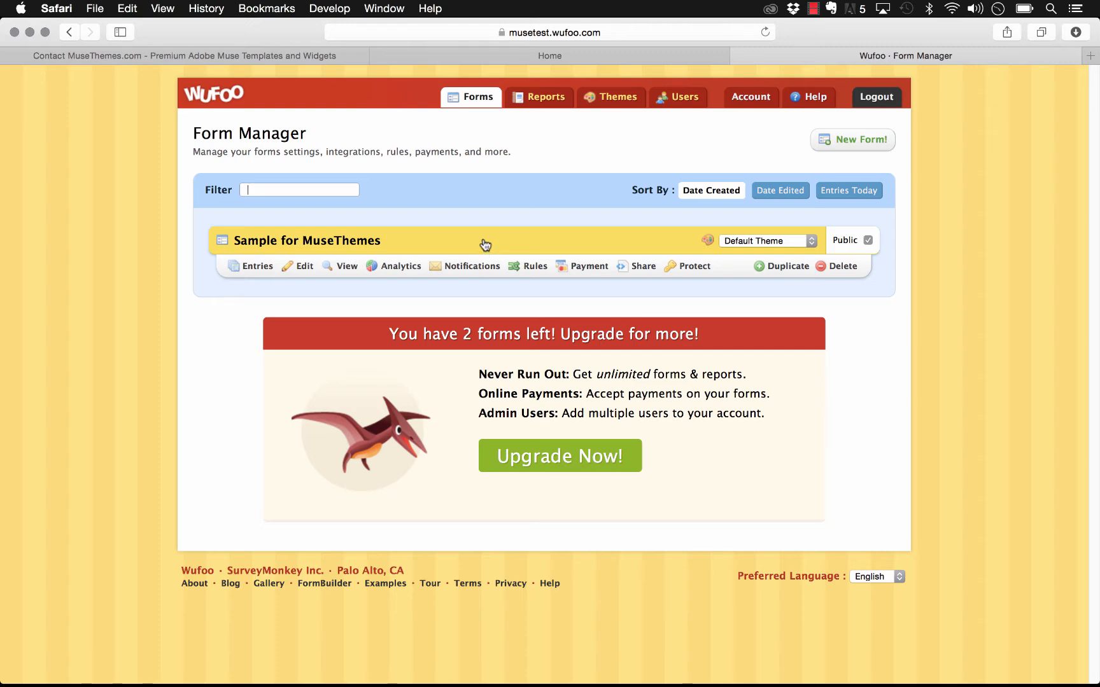
Step: Check the Wufoo widget's settings on the Muse page
{"action": "left_click", "coordinate": [393, 658]}
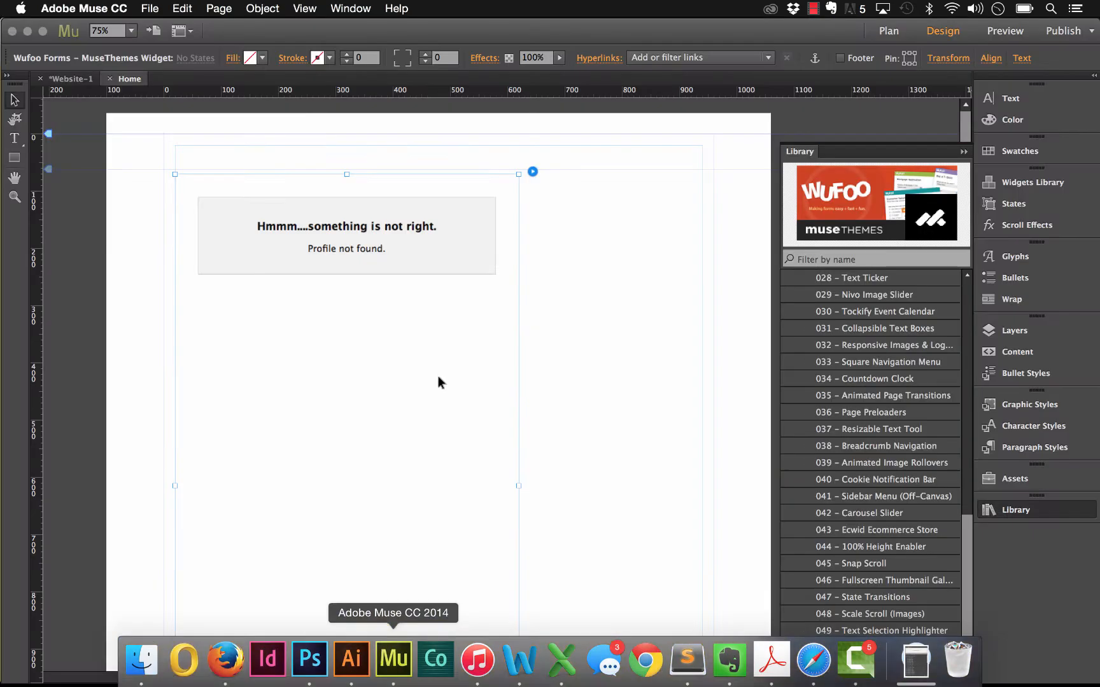
{"action": "left_click", "coordinate": [533, 171]}
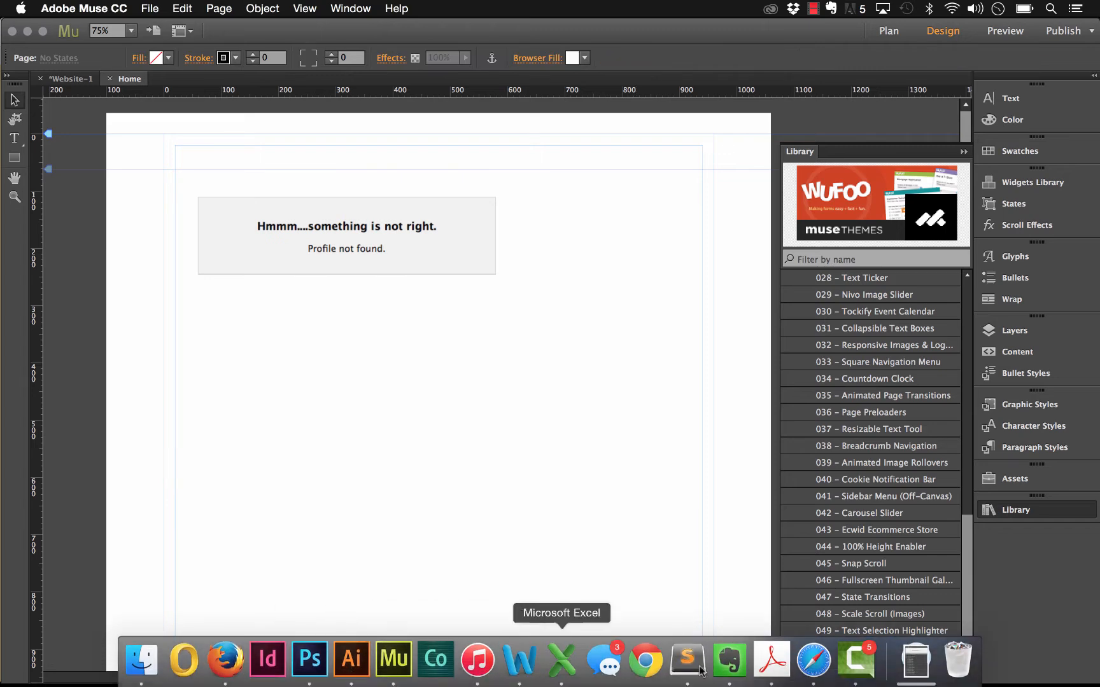
{"action": "left_click", "coordinate": [826, 658]}
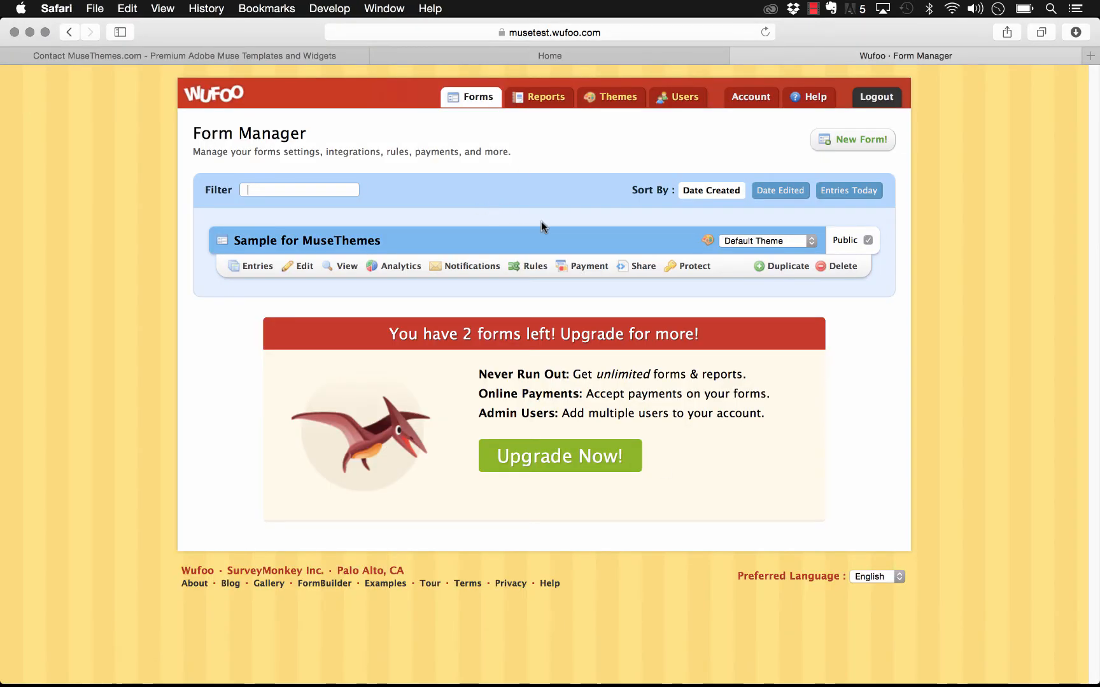
Step: Inspect the Wufoo account address, then open sharing for the Sample for MuseThemes form
{"action": "left_click", "coordinate": [538, 32]}
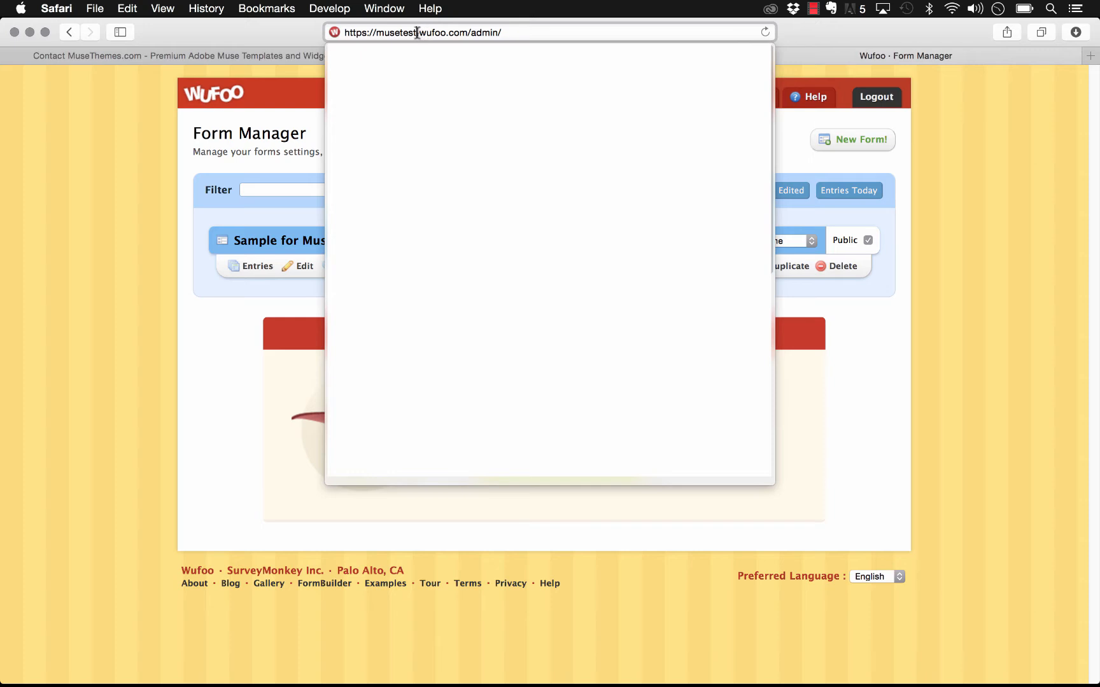
{"action": "left_click_drag", "start_coordinate": [417, 32], "coordinate": [377, 32]}
{"action": "left_click", "coordinate": [969, 330]}
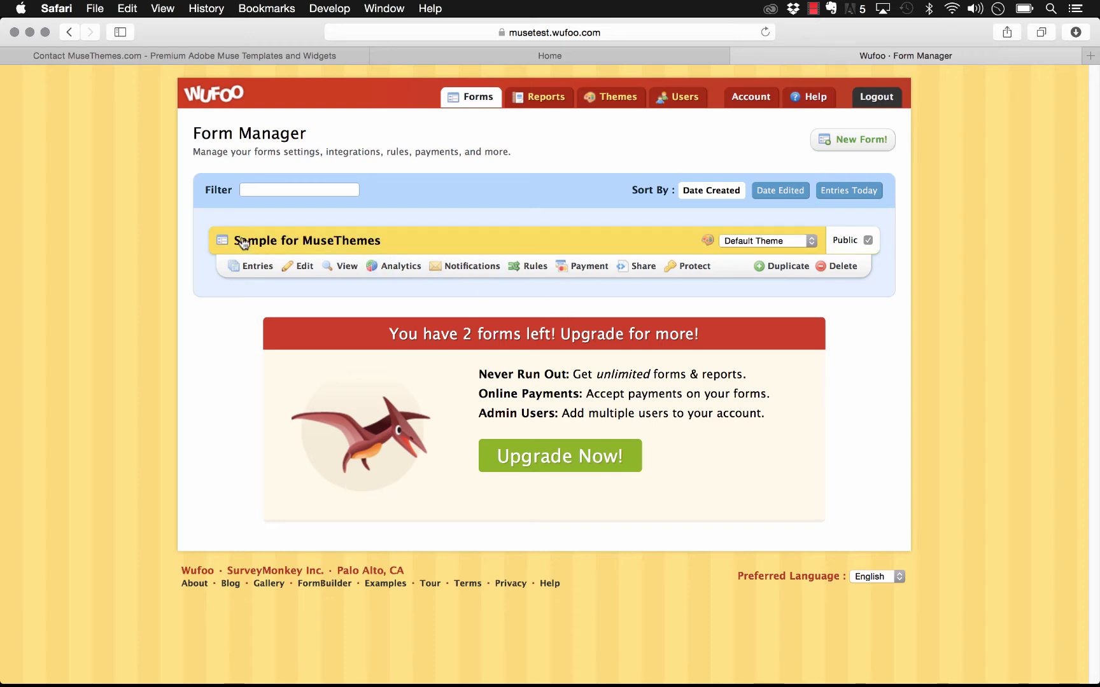
{"action": "left_click", "coordinate": [641, 268]}
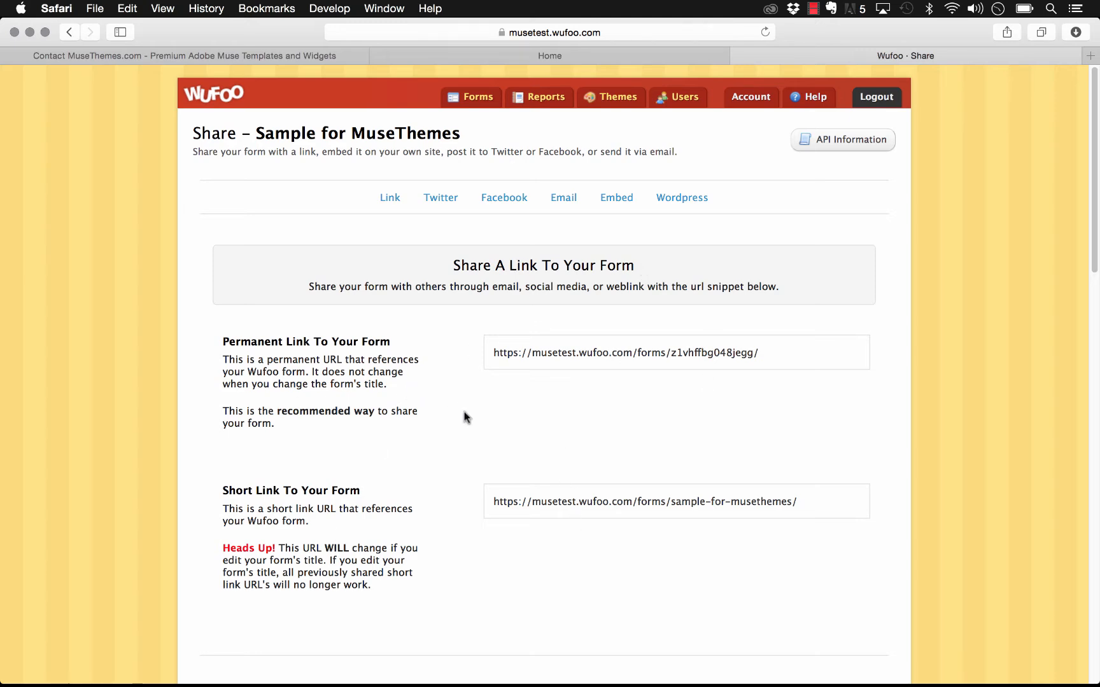
Step: Inspect the form's permanent link, its form ID part, and the short link
{"action": "left_click", "coordinate": [676, 358]}
{"action": "left_click_drag", "start_coordinate": [671, 352], "coordinate": [748, 353]}
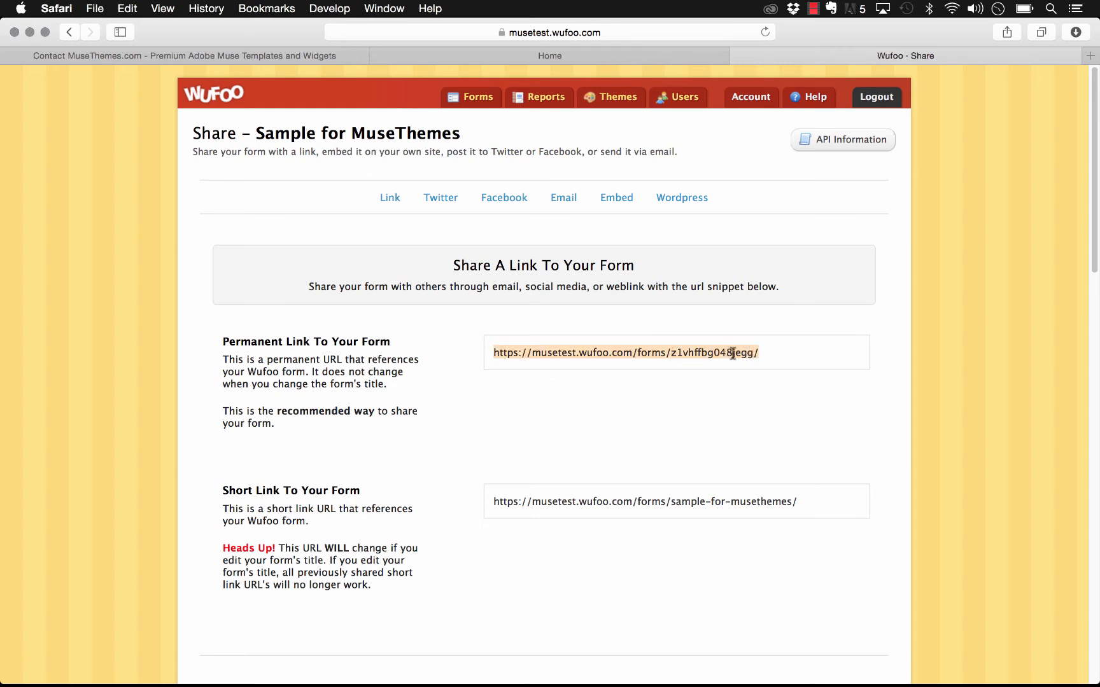
{"action": "left_click", "coordinate": [776, 349]}
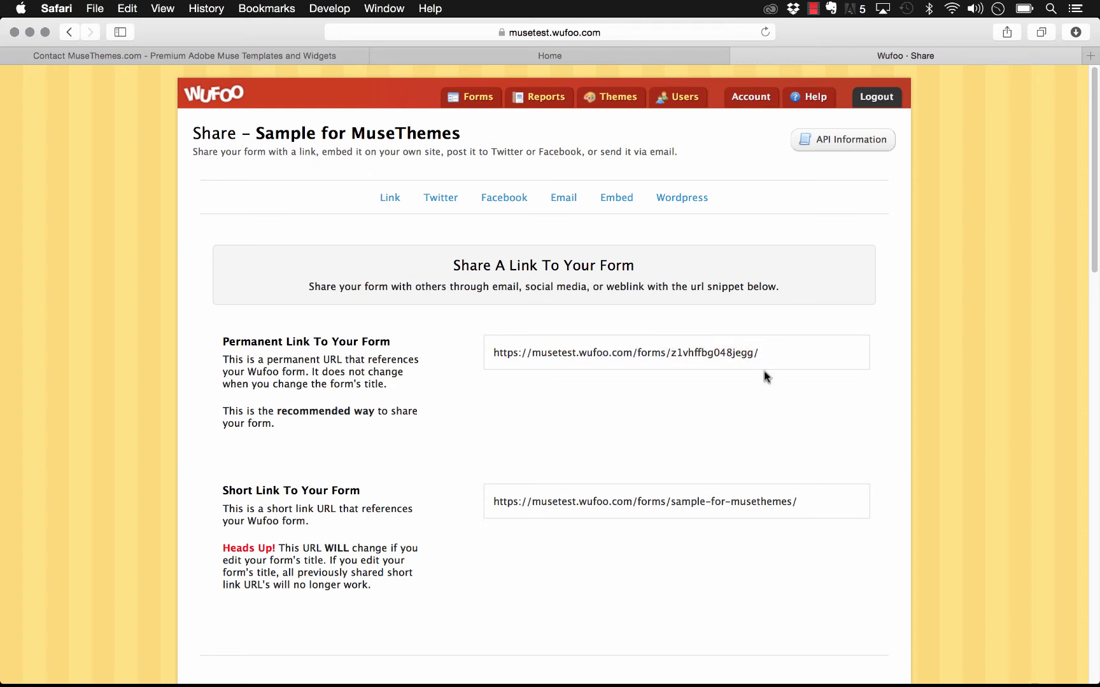
{"action": "left_click", "coordinate": [771, 508]}
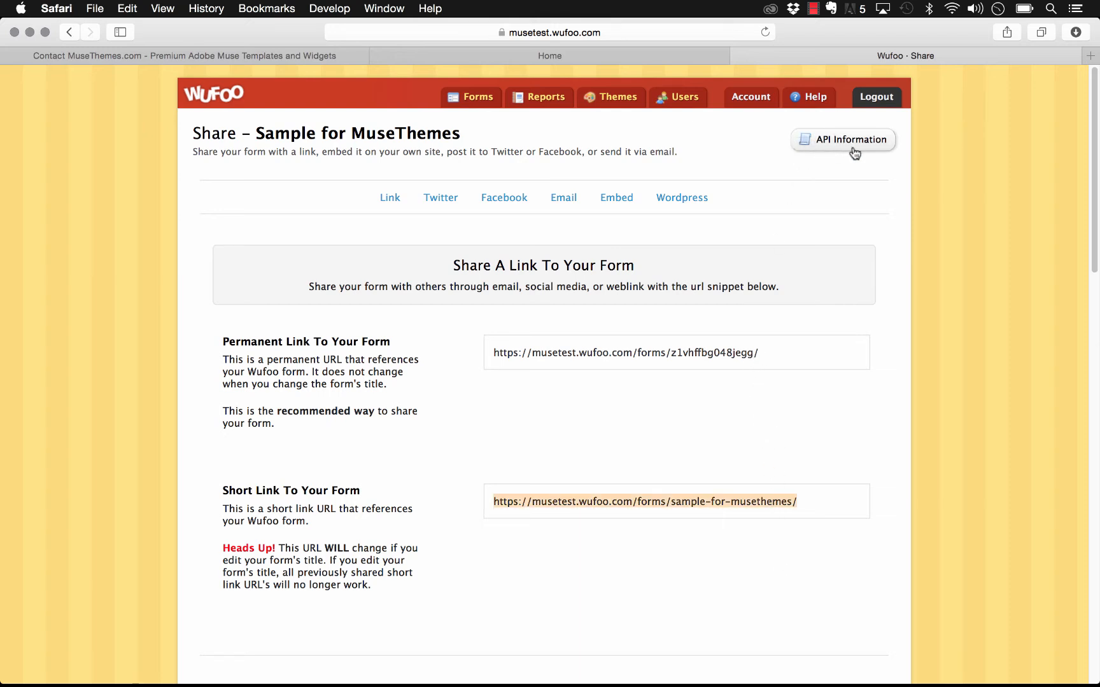
Step: Copy the form's Hash value z1vhffbg048jegg from the API Information page
{"action": "left_click", "coordinate": [887, 141]}
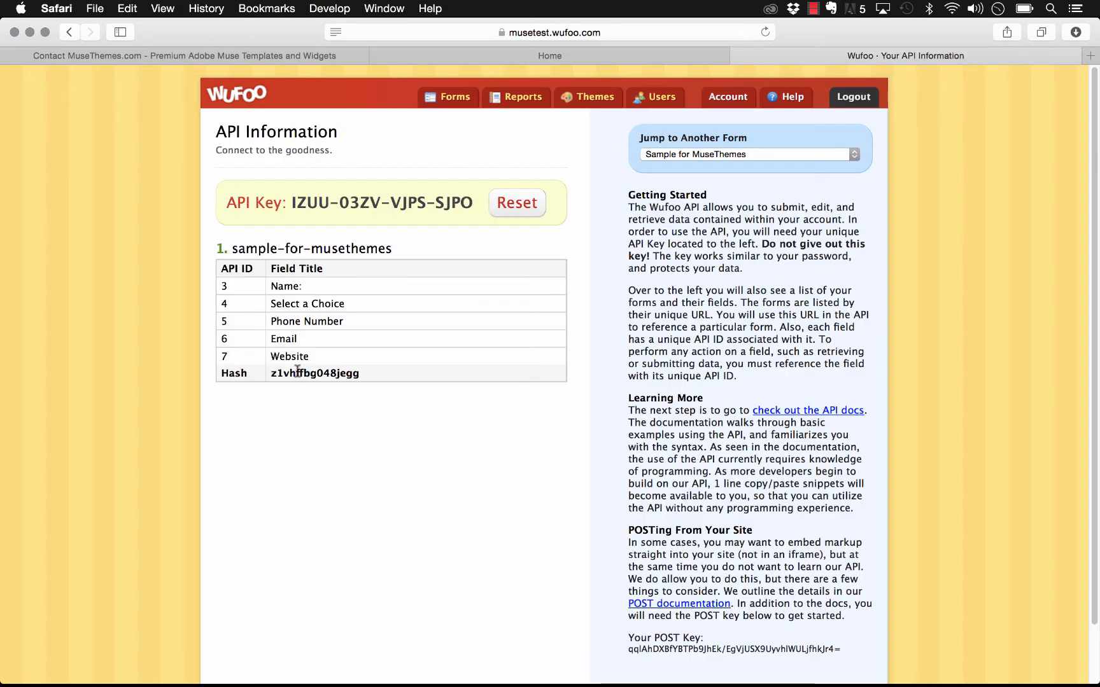
{"action": "left_click_drag", "start_coordinate": [364, 375], "coordinate": [273, 378]}
{"action": "key", "text": "super+c"}
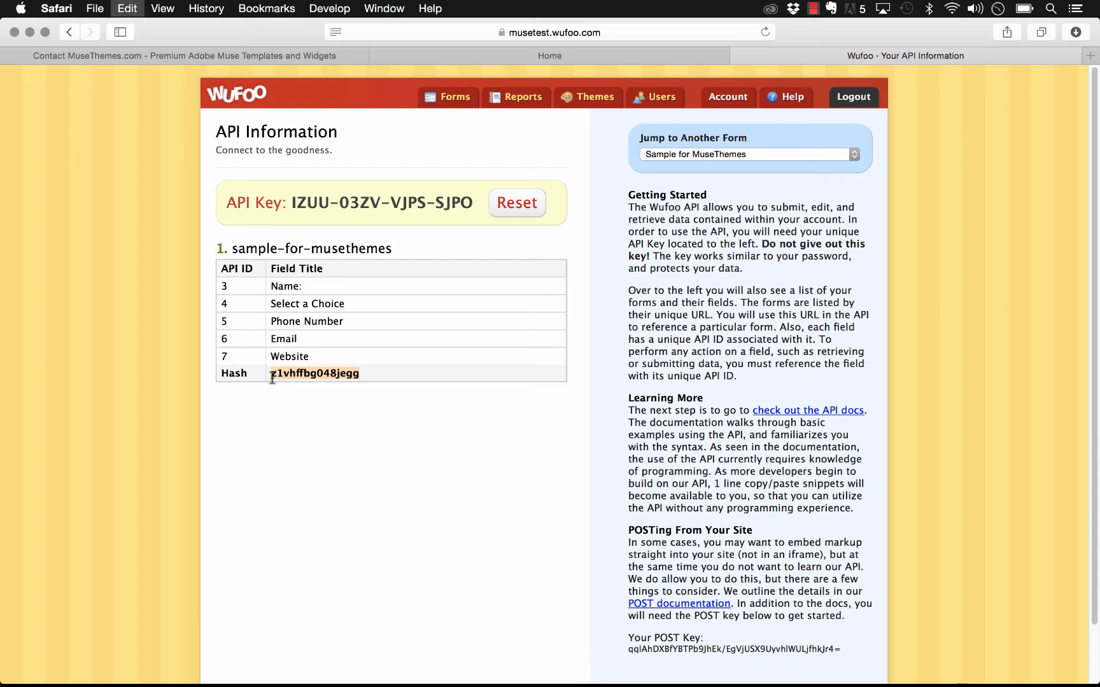
{"action": "left_click", "coordinate": [393, 659]}
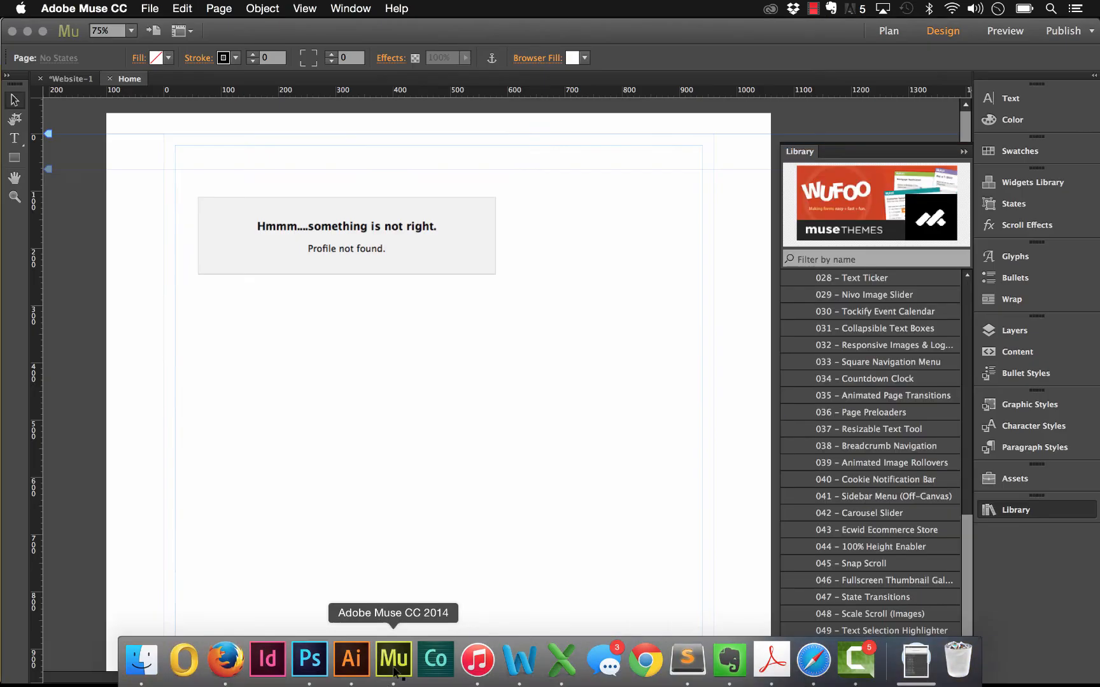
Step: Paste z1vhffbg048jegg as the Muse widget's Wufoo Form ID and preview the page in the browser
{"action": "left_click", "coordinate": [450, 250]}
{"action": "left_click", "coordinate": [533, 172]}
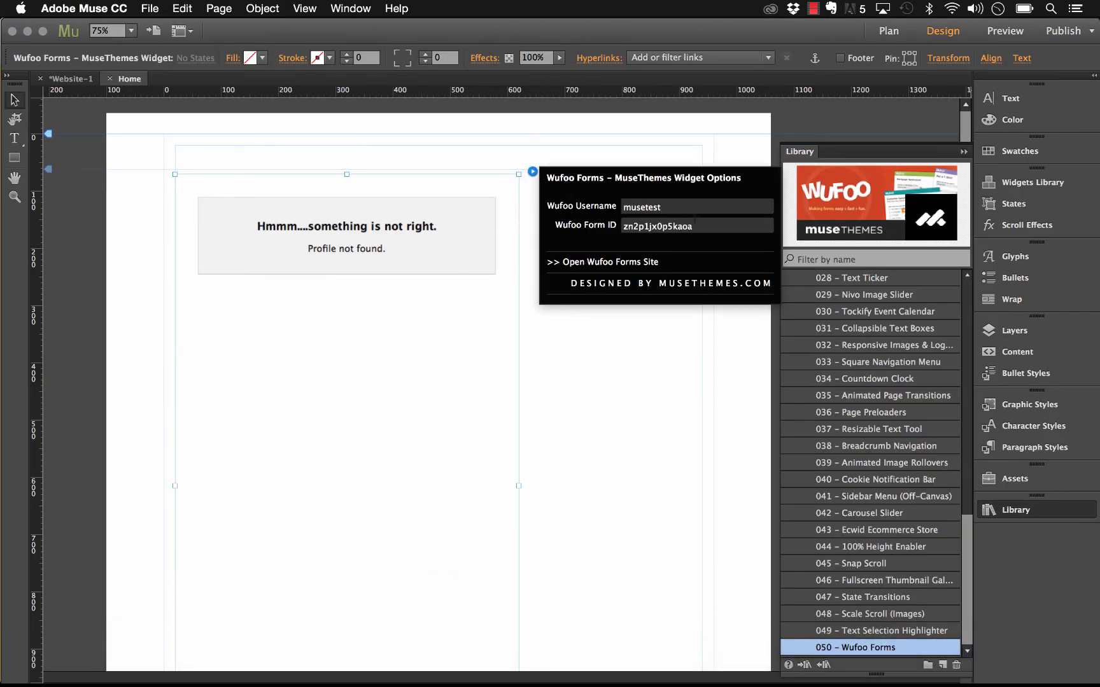
{"action": "left_click_drag", "start_coordinate": [633, 226], "coordinate": [694, 226]}
{"action": "key", "text": "super+v"}
{"action": "key", "text": "Return"}
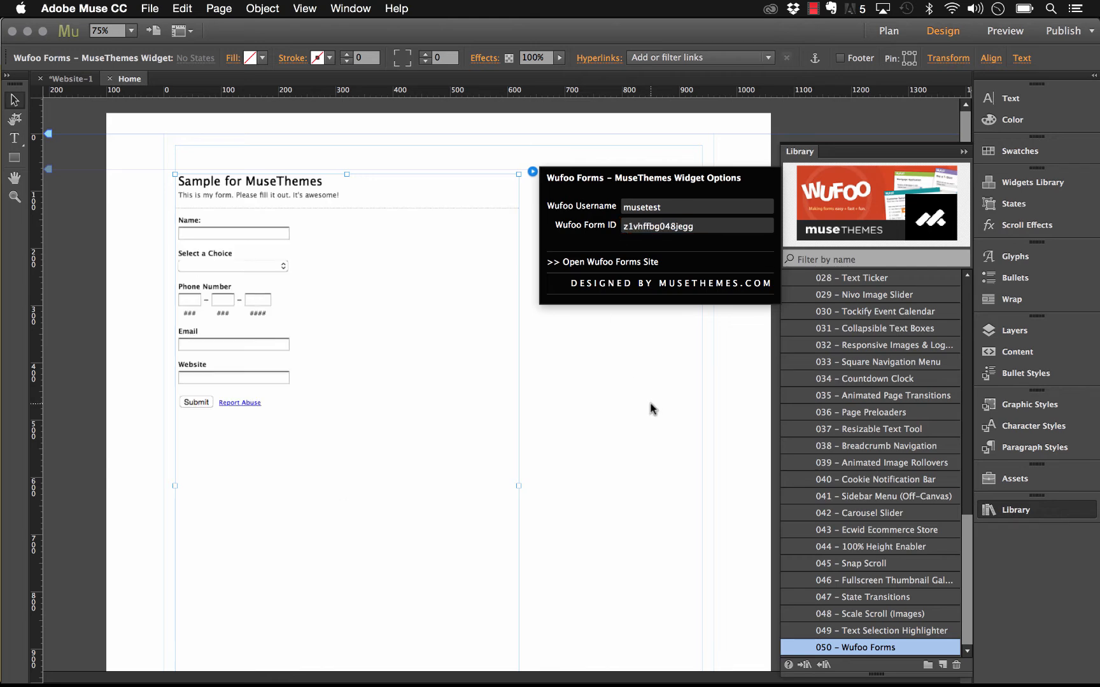
{"action": "left_click", "coordinate": [313, 348]}
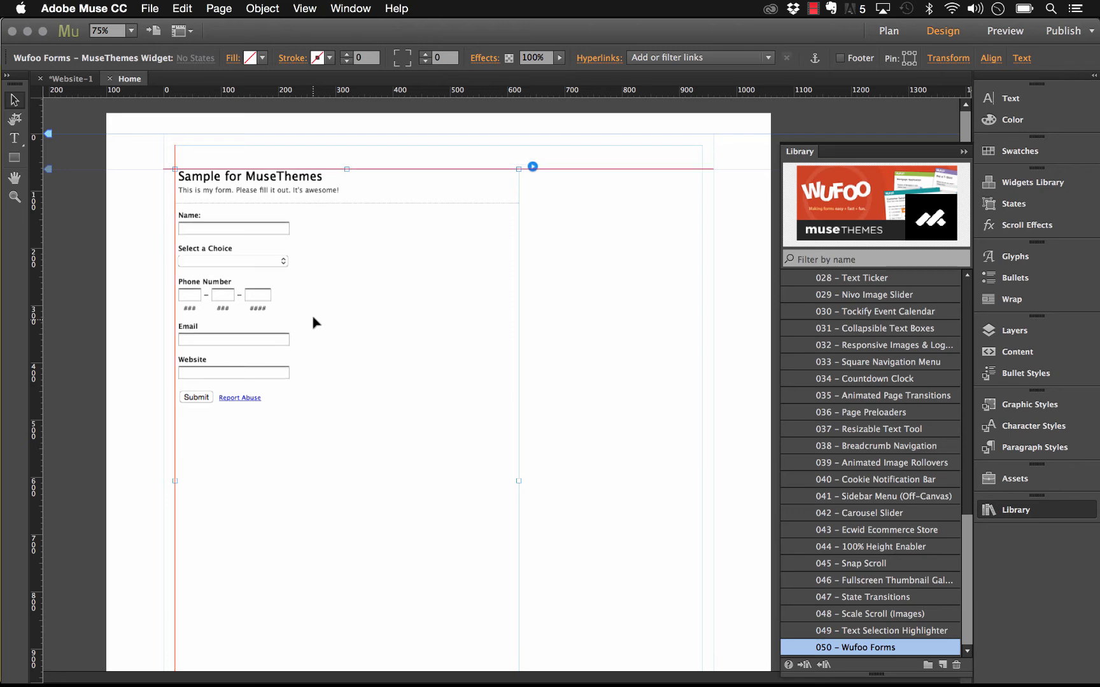
{"action": "left_click", "coordinate": [150, 8]}
{"action": "left_click", "coordinate": [253, 251]}
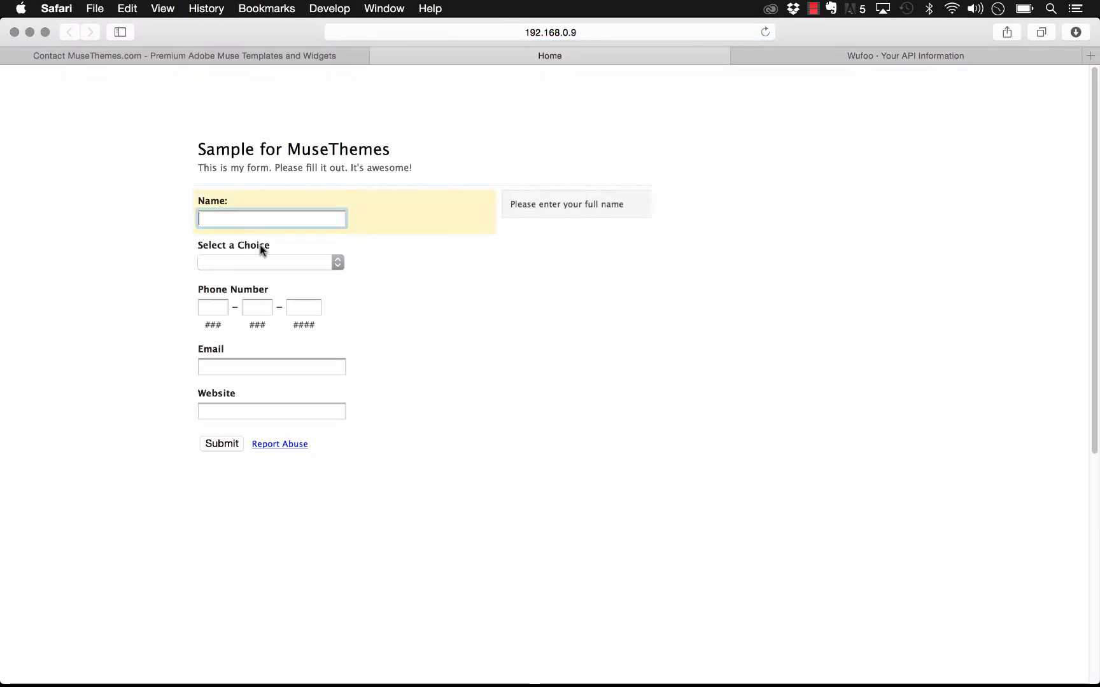
Step: Test the previewed form by picking First Choice and trying the Phone Number, Email and Website fields
{"action": "left_click", "coordinate": [261, 262]}
{"action": "left_click", "coordinate": [255, 275]}
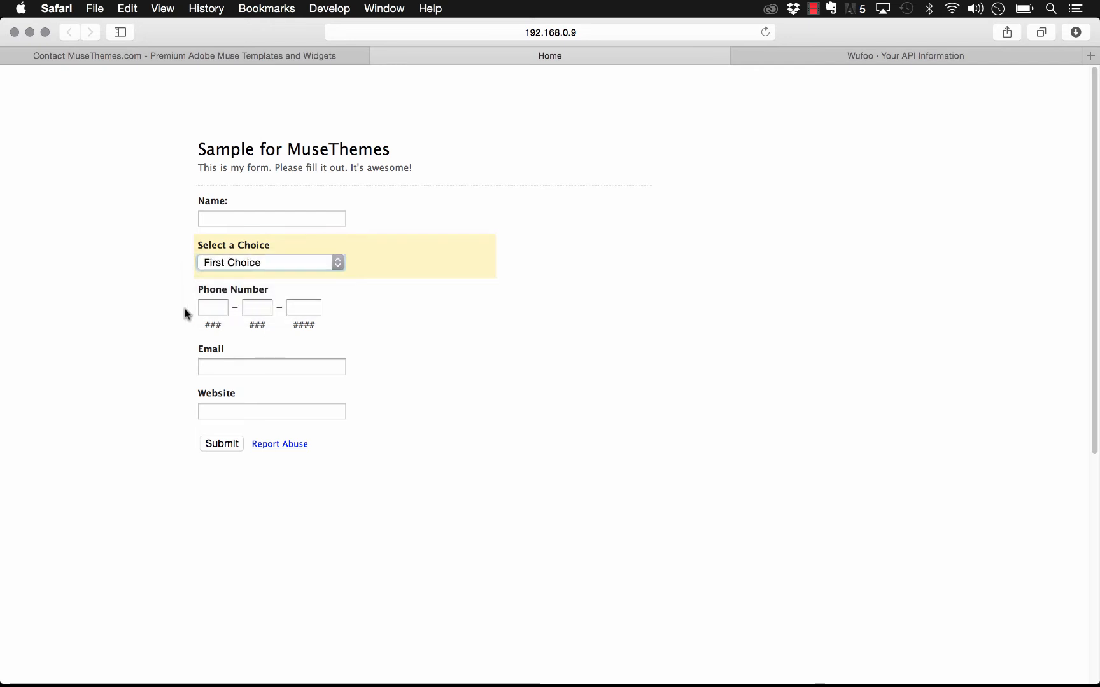
{"action": "left_click", "coordinate": [218, 309]}
{"action": "left_click", "coordinate": [262, 308]}
{"action": "left_click", "coordinate": [299, 307]}
{"action": "left_click", "coordinate": [287, 368]}
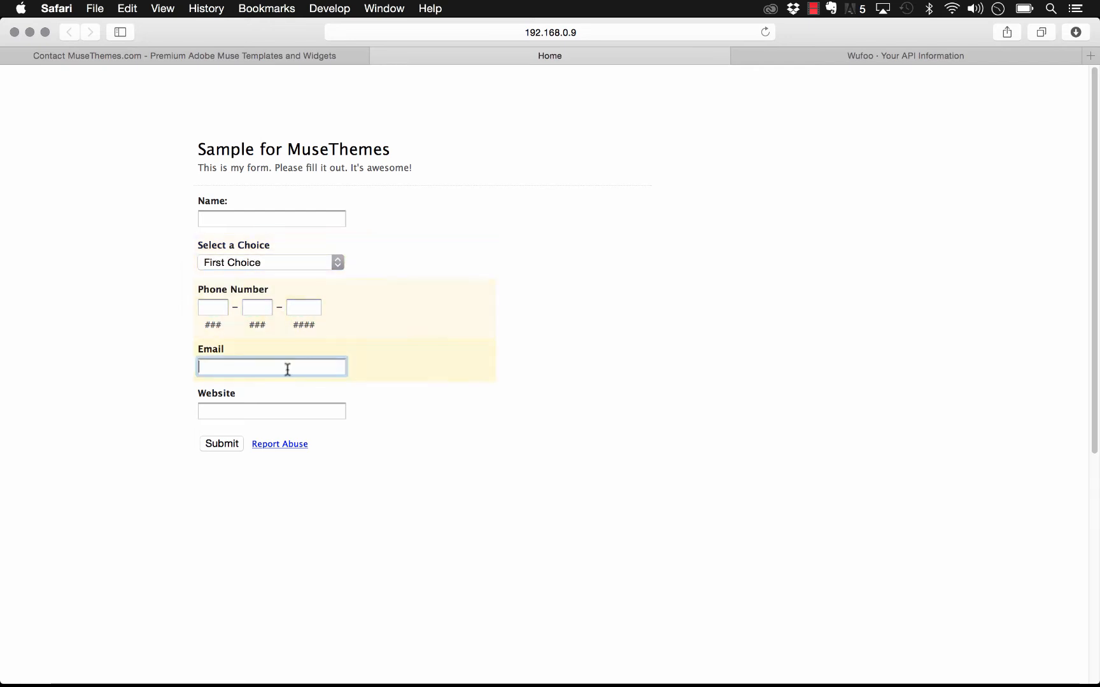
{"action": "left_click", "coordinate": [277, 410]}
{"action": "left_click", "coordinate": [308, 474]}
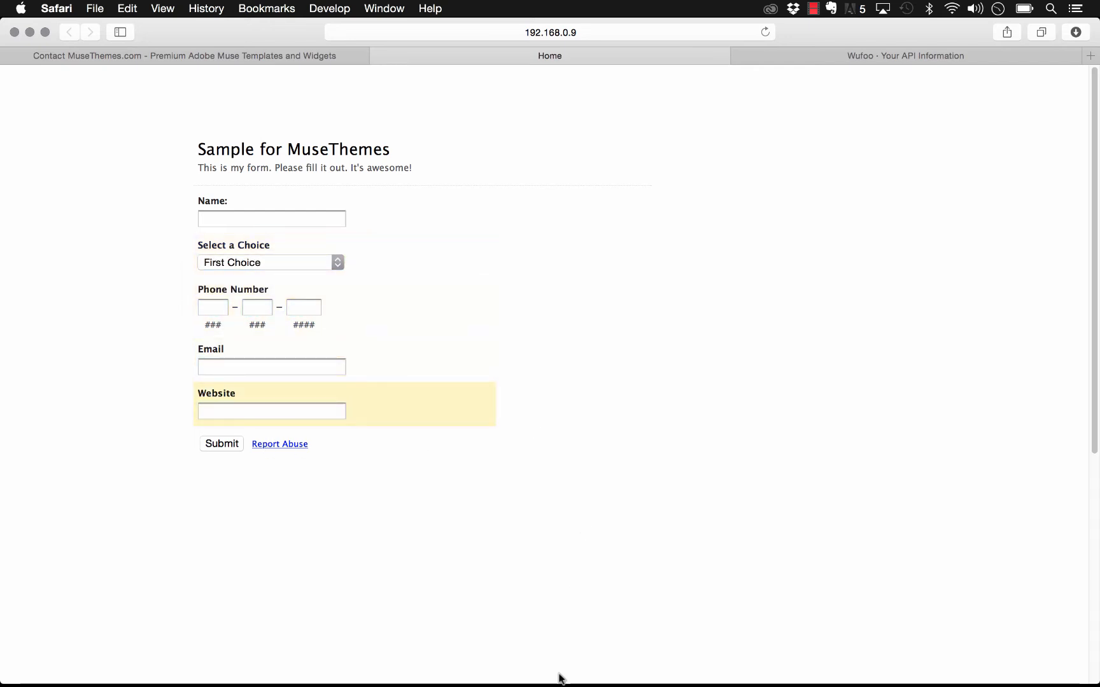
{"action": "mouse_move", "coordinate": [561, 682]}
{"action": "left_click", "coordinate": [843, 59]}
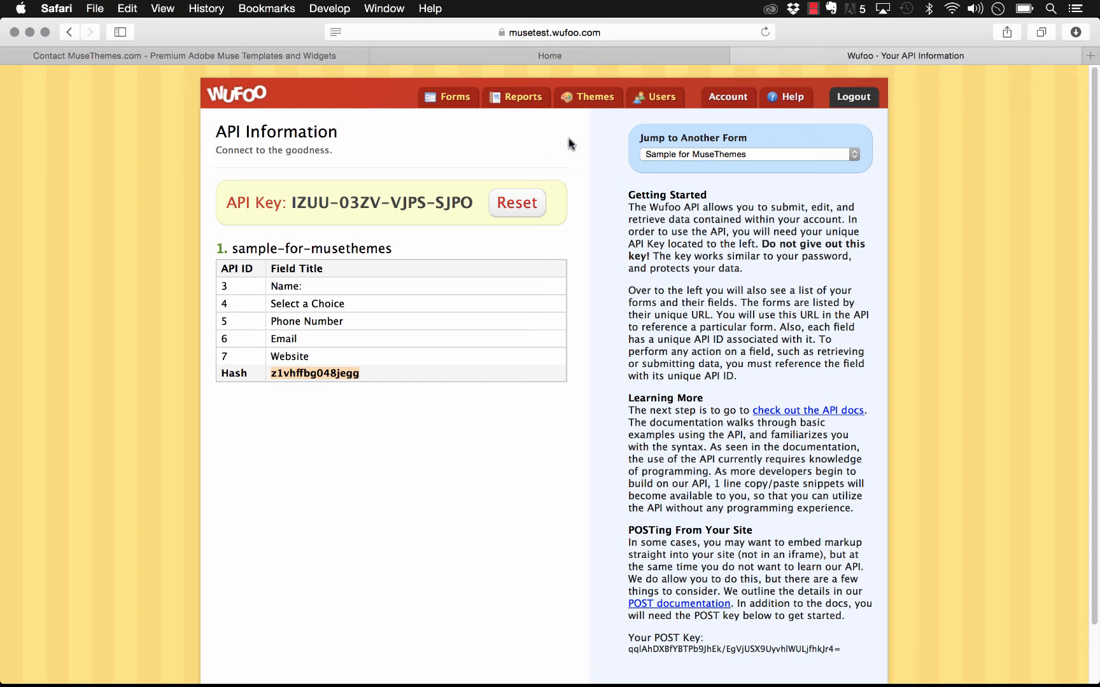
Step: Start designing a new theme for the Sample for MuseThemes form
{"action": "left_click", "coordinate": [438, 95]}
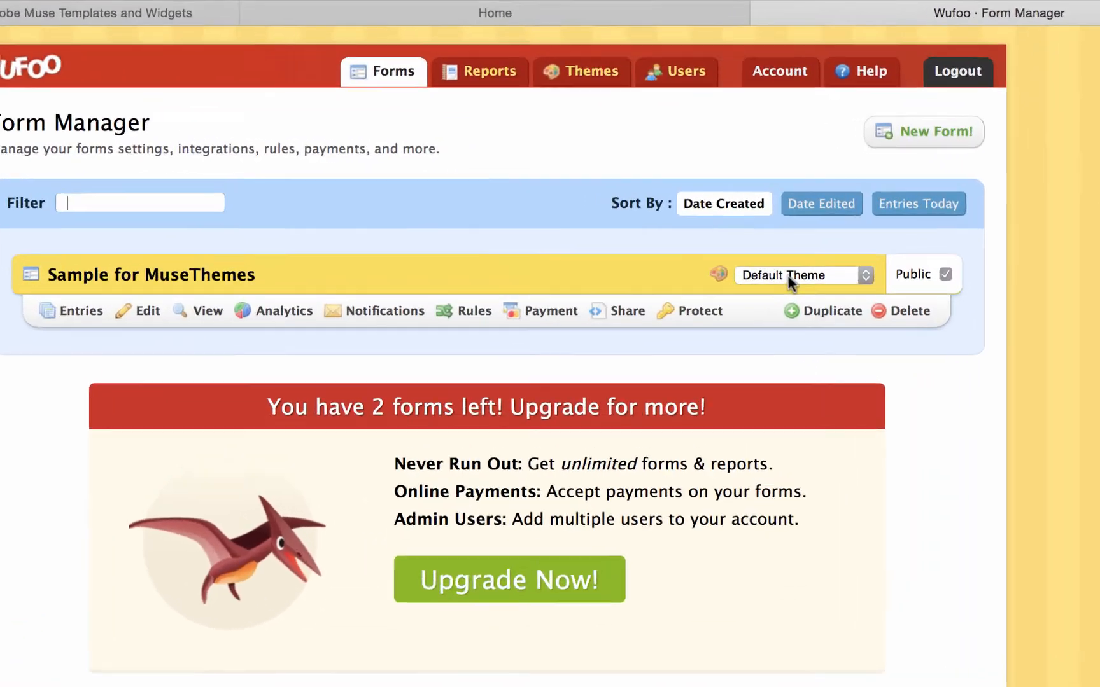
{"action": "left_click", "coordinate": [790, 280]}
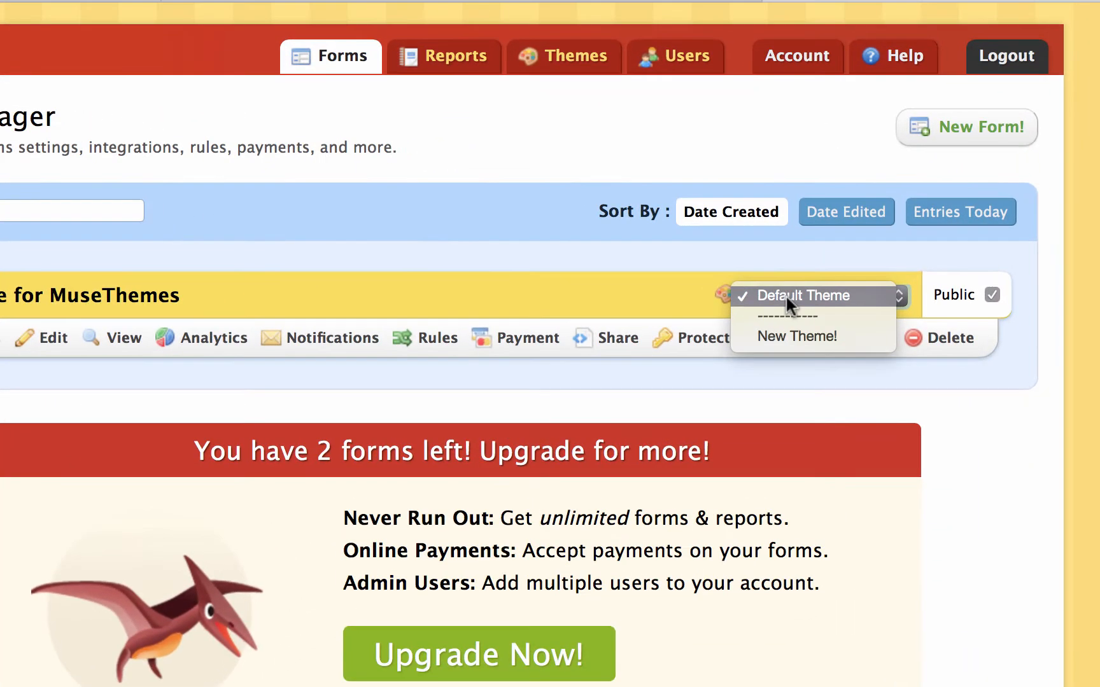
{"action": "left_click", "coordinate": [780, 275]}
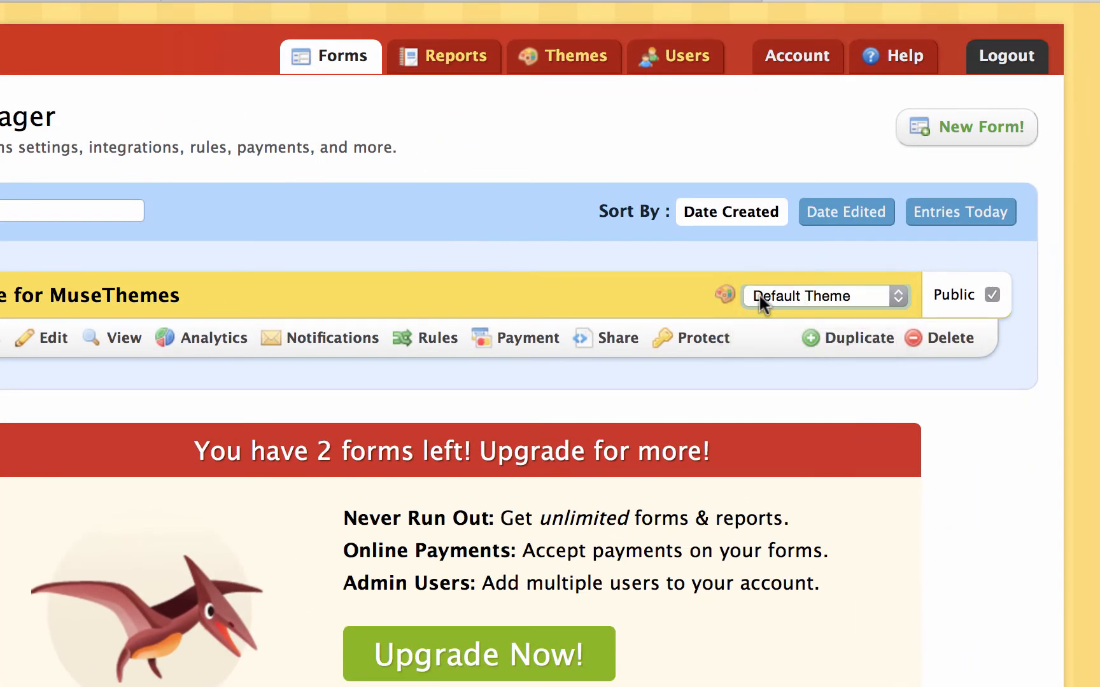
{"action": "left_click", "coordinate": [806, 296]}
{"action": "left_click", "coordinate": [796, 334]}
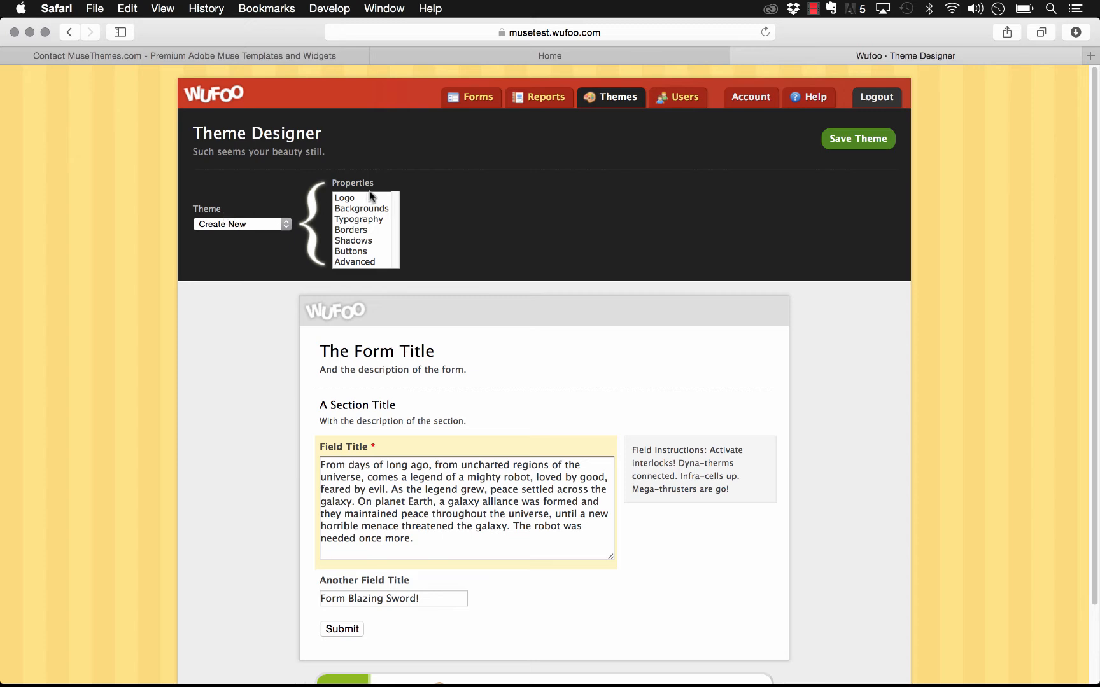
Step: Set the theme's form background to white after trying a red wallpaper and a black form background
{"action": "left_click", "coordinate": [349, 197]}
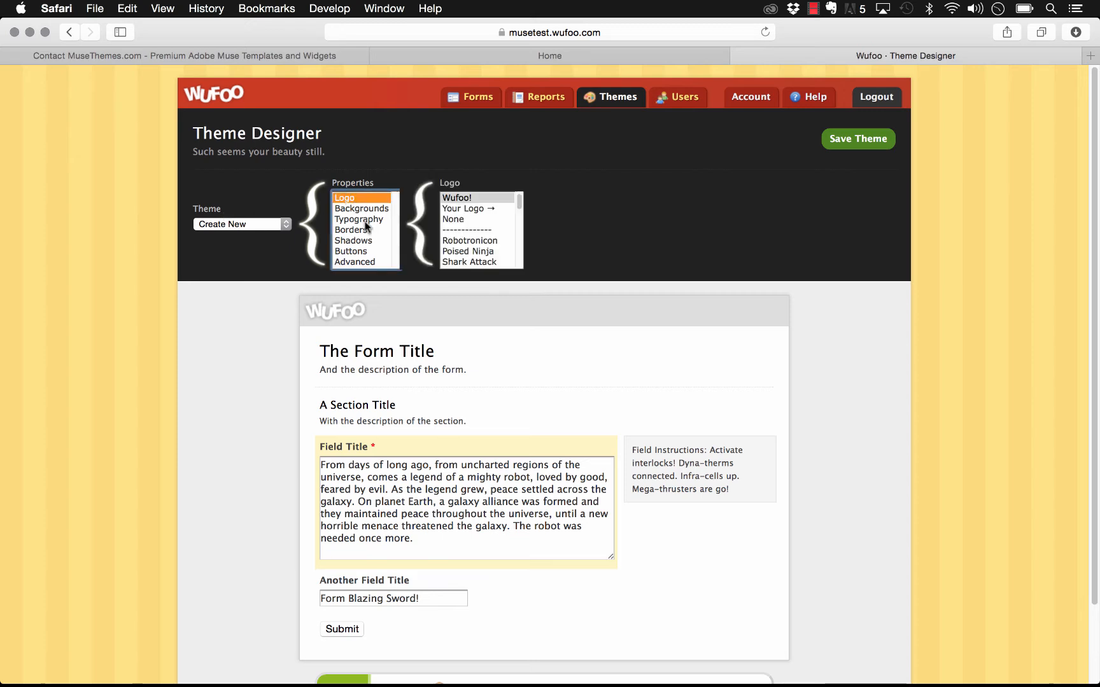
{"action": "left_click", "coordinate": [364, 211]}
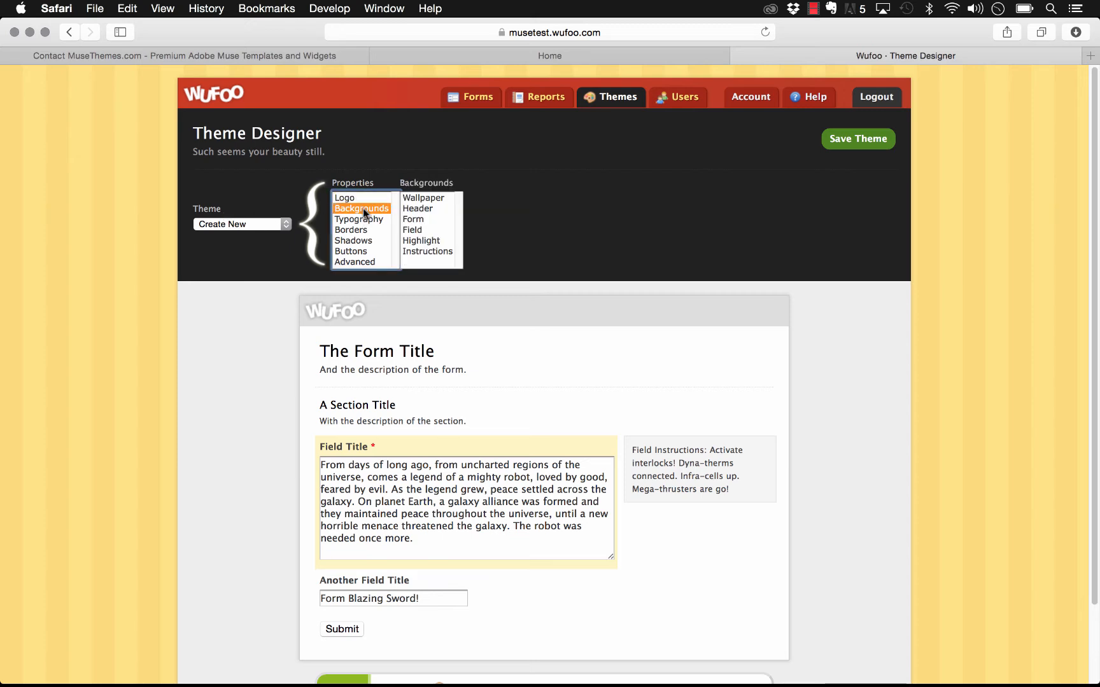
{"action": "left_click", "coordinate": [425, 198]}
{"action": "left_click", "coordinate": [546, 238]}
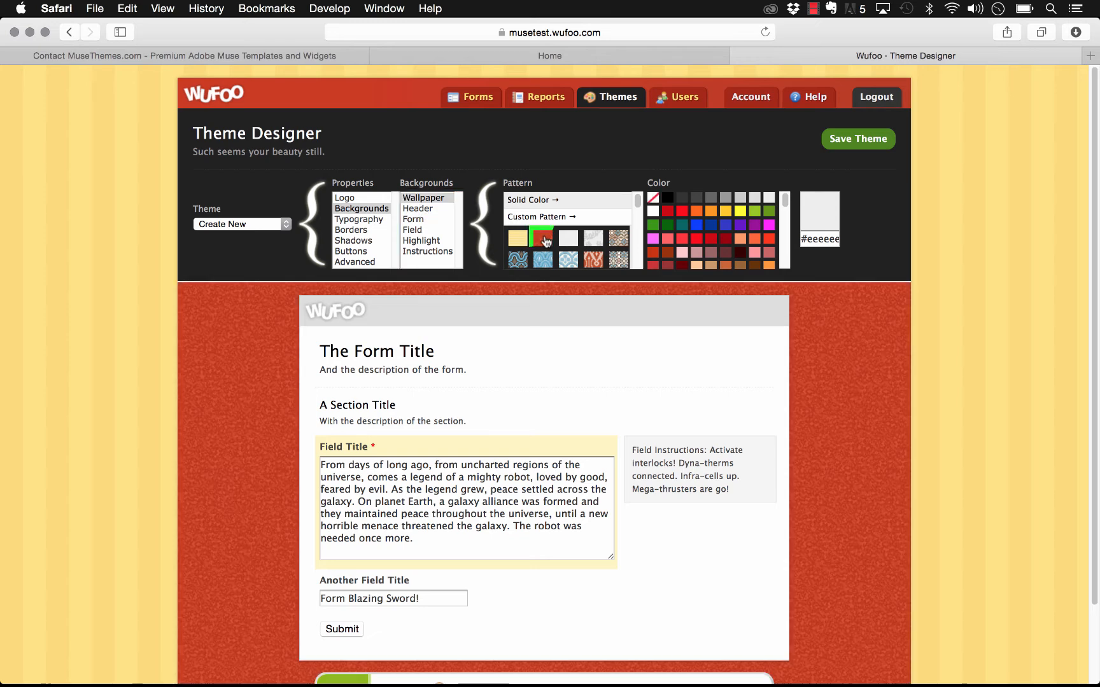
{"action": "left_click", "coordinate": [413, 209]}
{"action": "left_click", "coordinate": [412, 219]}
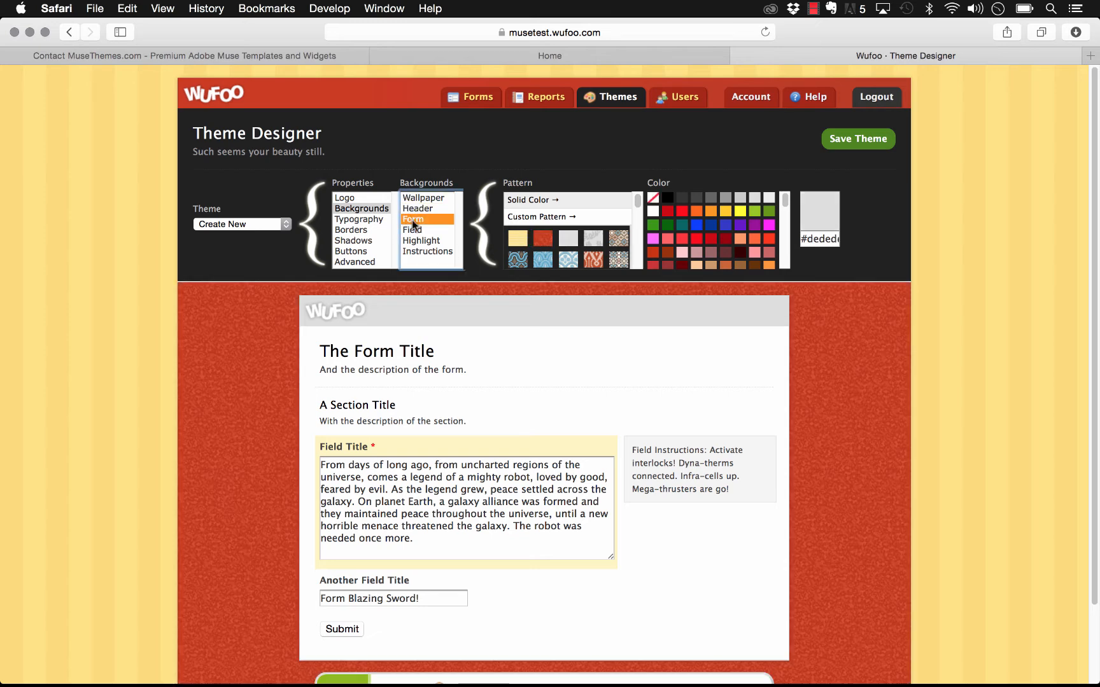
{"action": "left_click", "coordinate": [523, 199]}
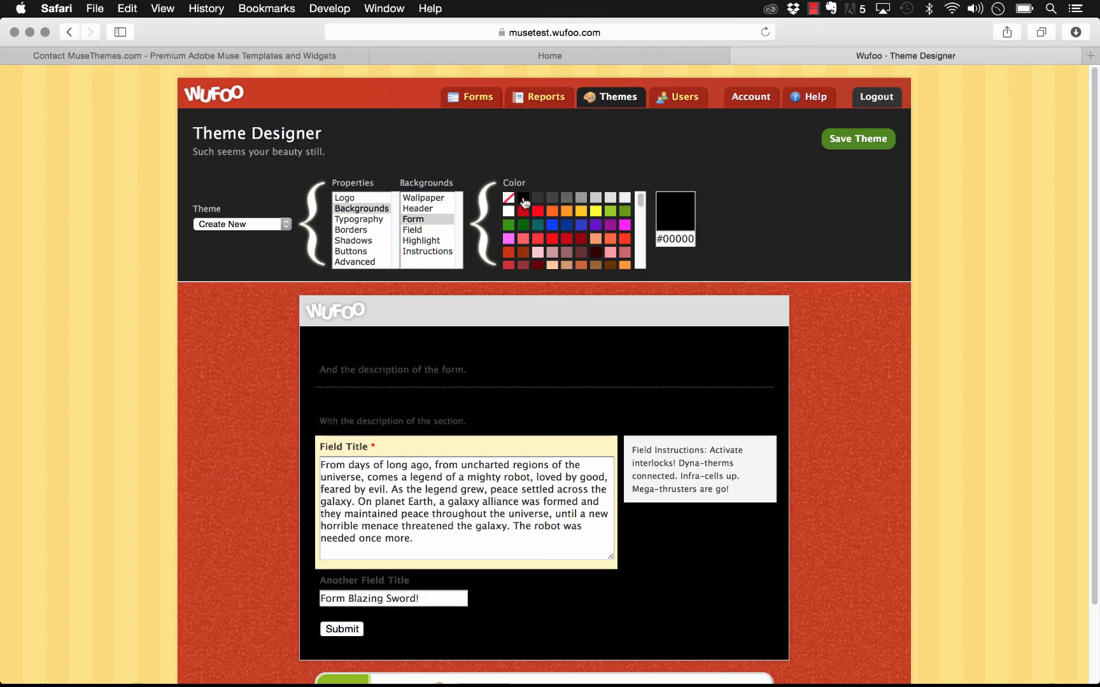
{"action": "left_click", "coordinate": [509, 211]}
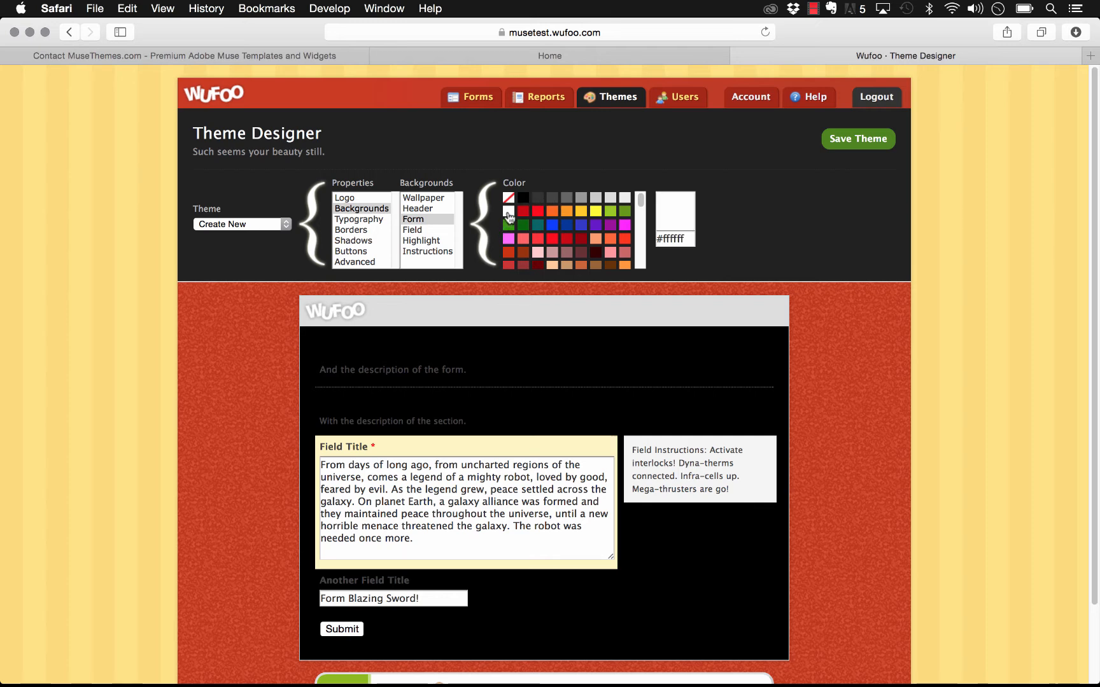
Step: Review the theme's Typography, Borders and Buttons settings
{"action": "left_click", "coordinate": [360, 219]}
{"action": "left_click", "coordinate": [426, 217]}
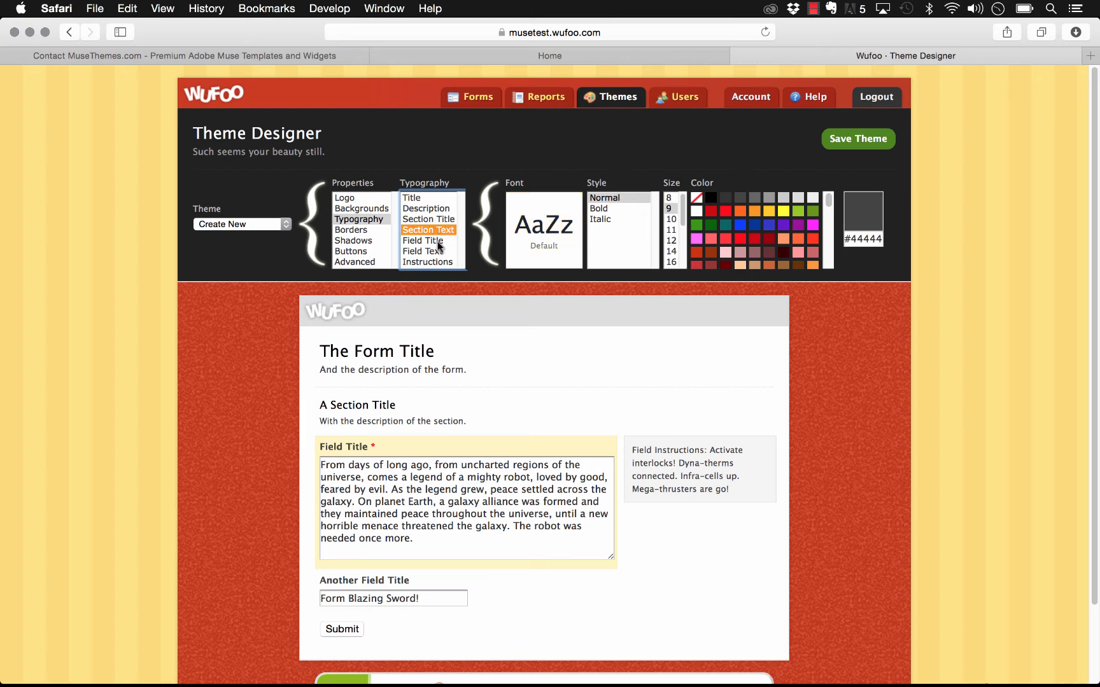
{"action": "left_click", "coordinate": [437, 242]}
{"action": "left_click", "coordinate": [427, 262]}
{"action": "scroll", "coordinate": [431, 255], "scroll_direction": "down", "scroll_amount": 1}
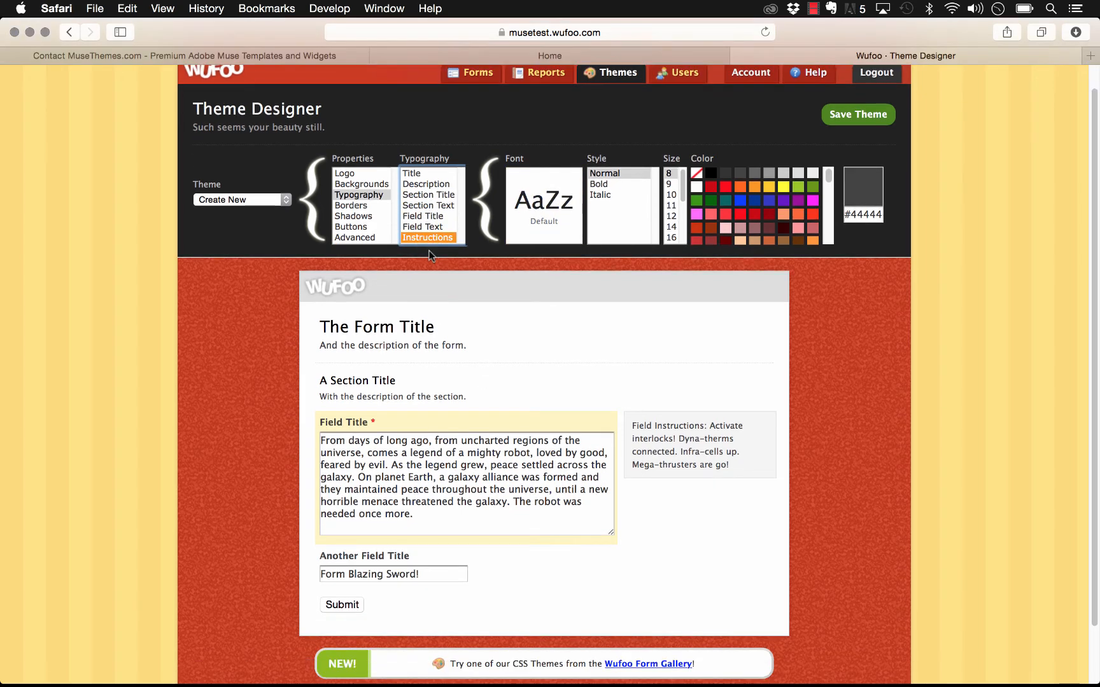
{"action": "left_click", "coordinate": [371, 205]}
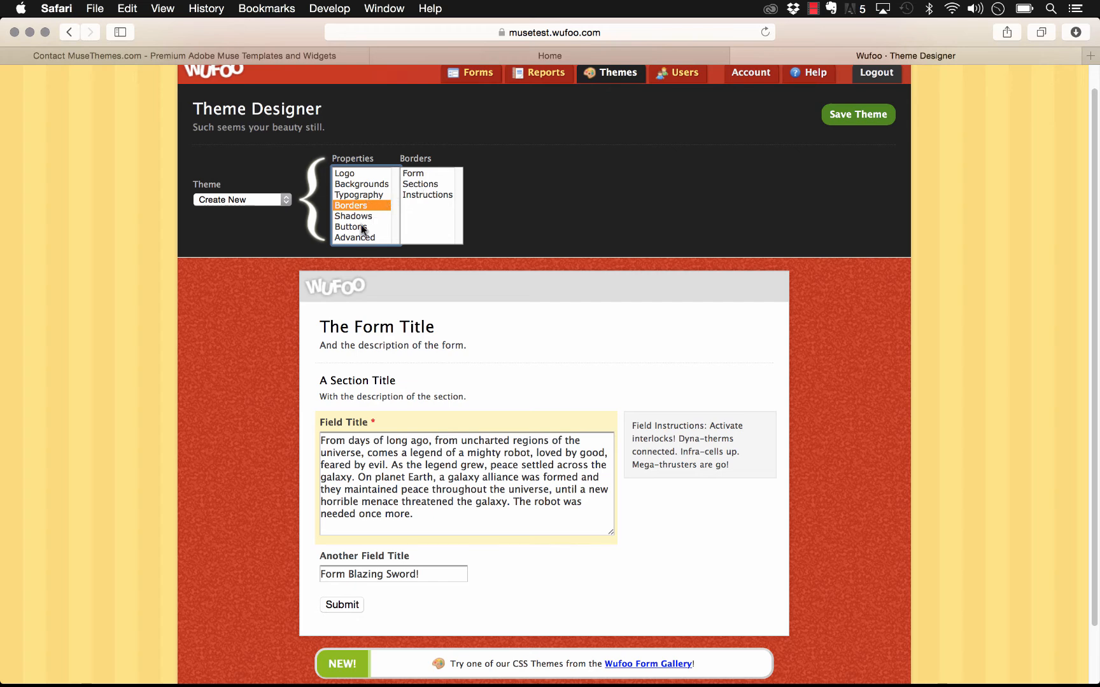
{"action": "left_click", "coordinate": [361, 227]}
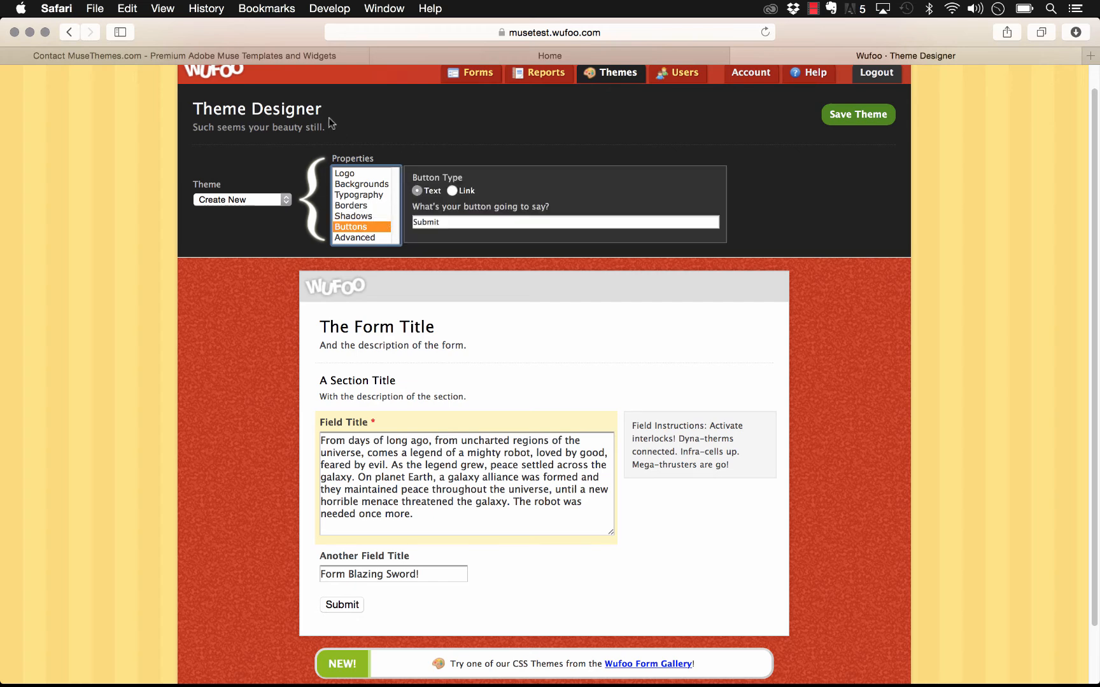
{"action": "left_click", "coordinate": [255, 201]}
{"action": "left_click", "coordinate": [250, 198]}
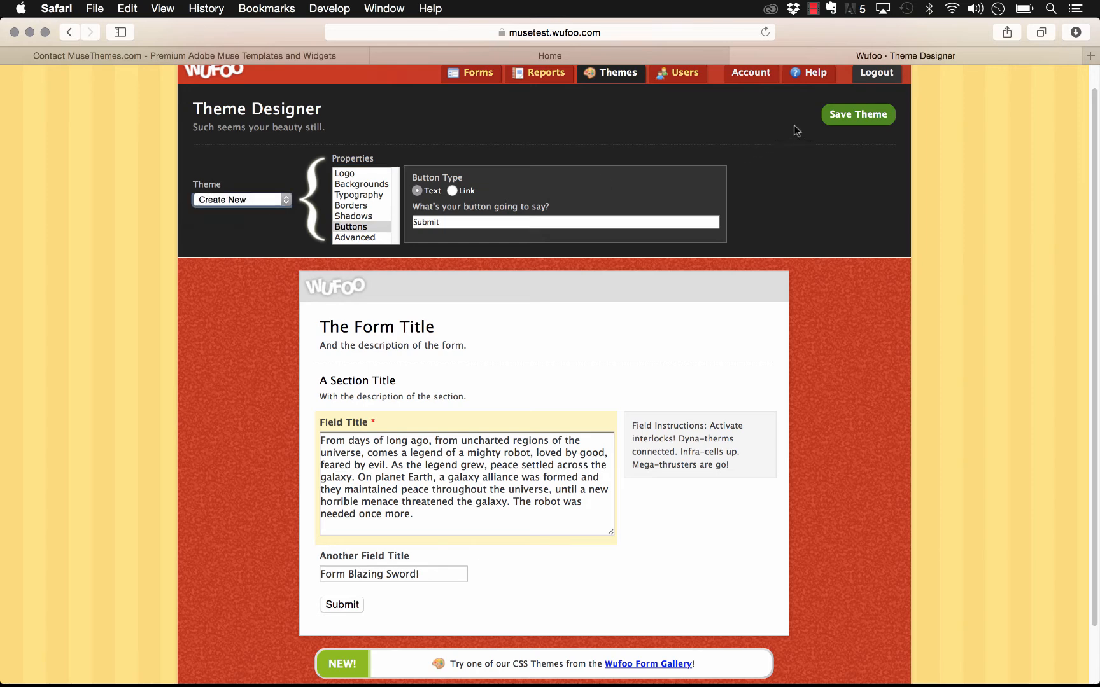
Step: Save the new theme under the name MuseTest
{"action": "left_click", "coordinate": [849, 115]}
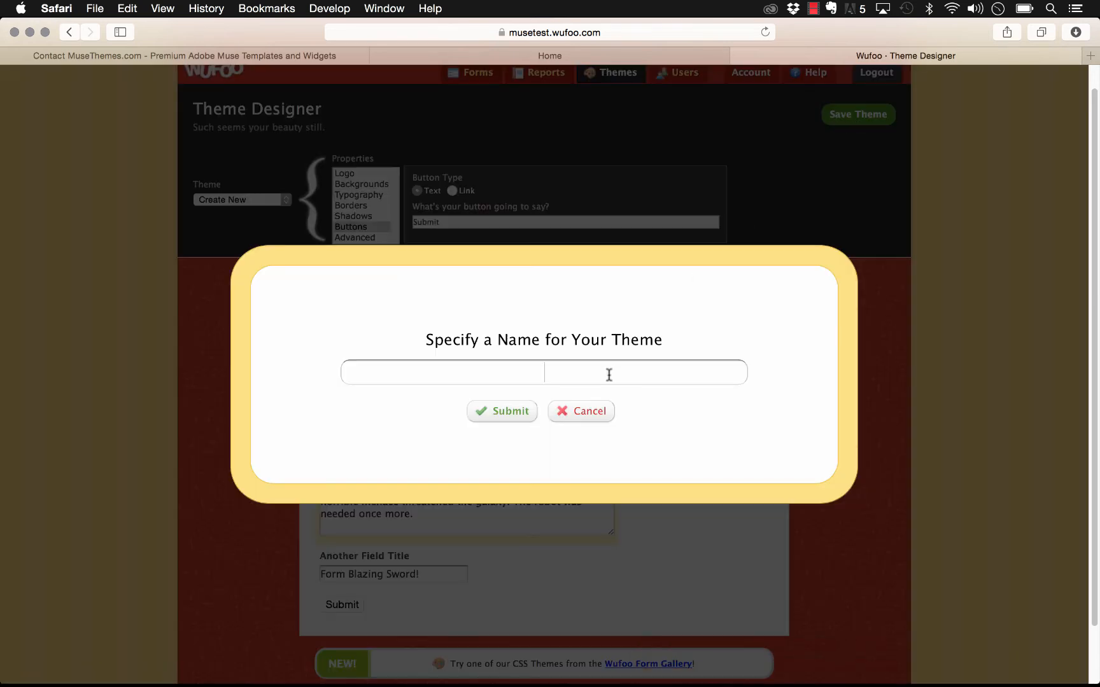
{"action": "type", "text": "MuseTest"}
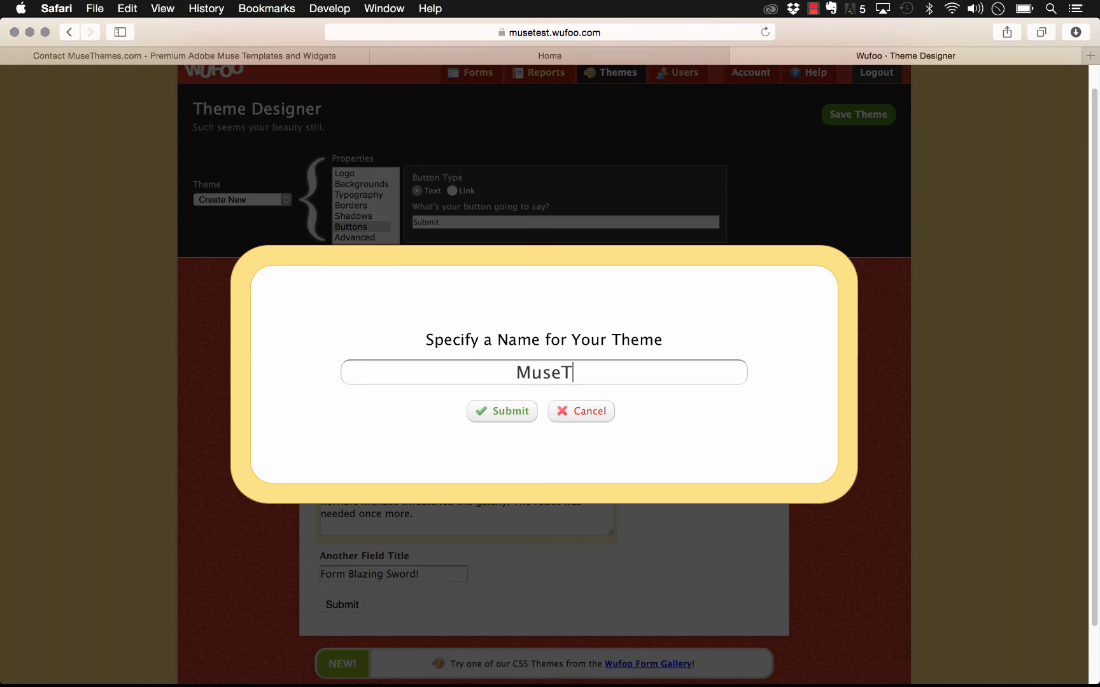
{"action": "left_click", "coordinate": [506, 414]}
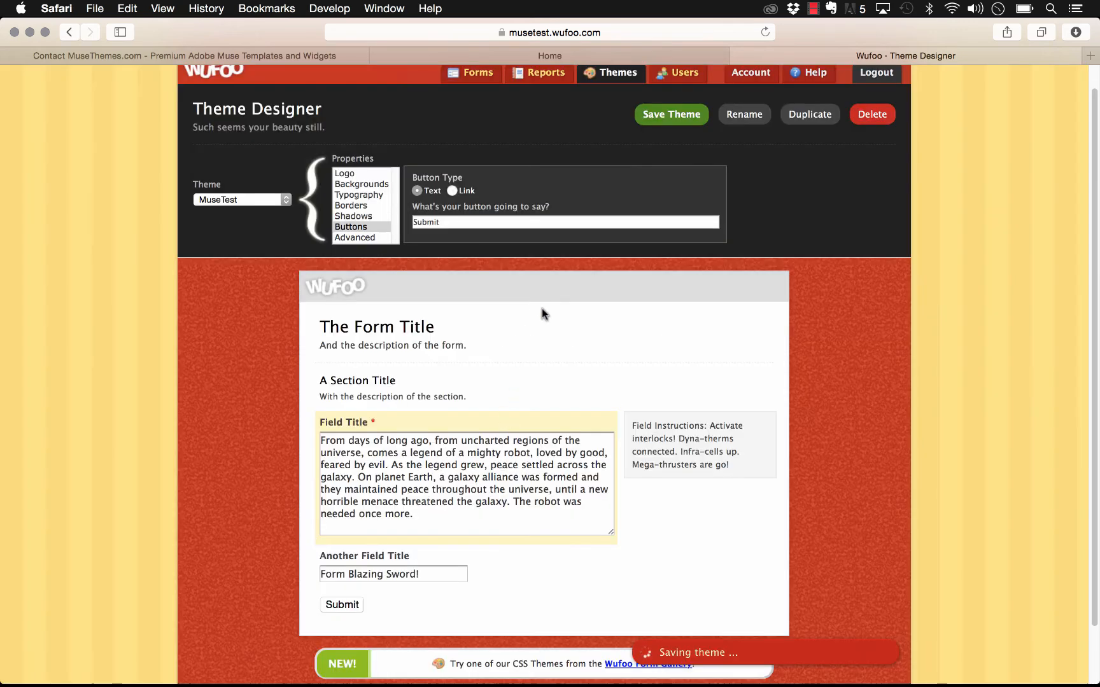
{"action": "left_click", "coordinate": [656, 117]}
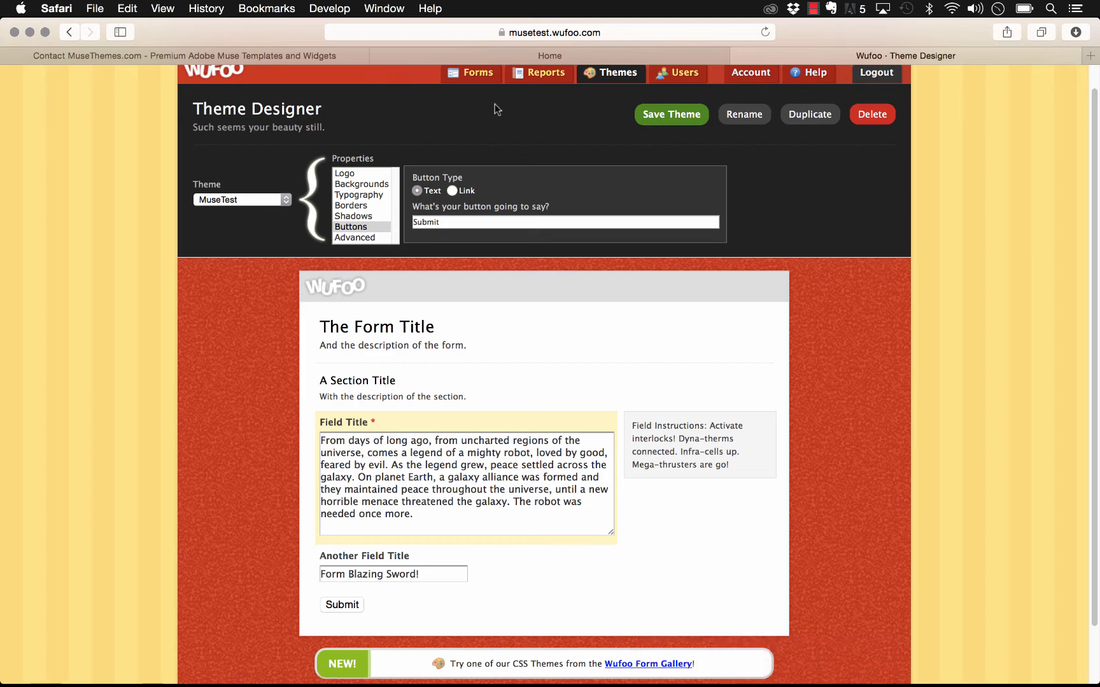
{"action": "left_click", "coordinate": [475, 72]}
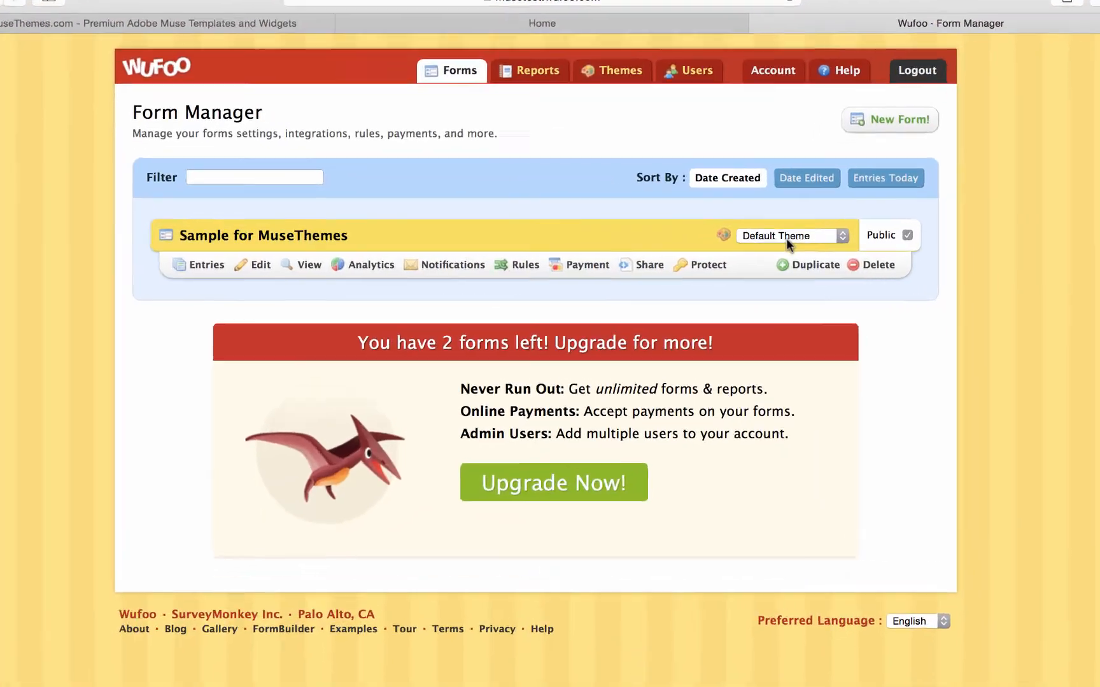
Step: Pick MuseTest as the theme for the Sample for MuseThemes form
{"action": "left_click", "coordinate": [769, 241]}
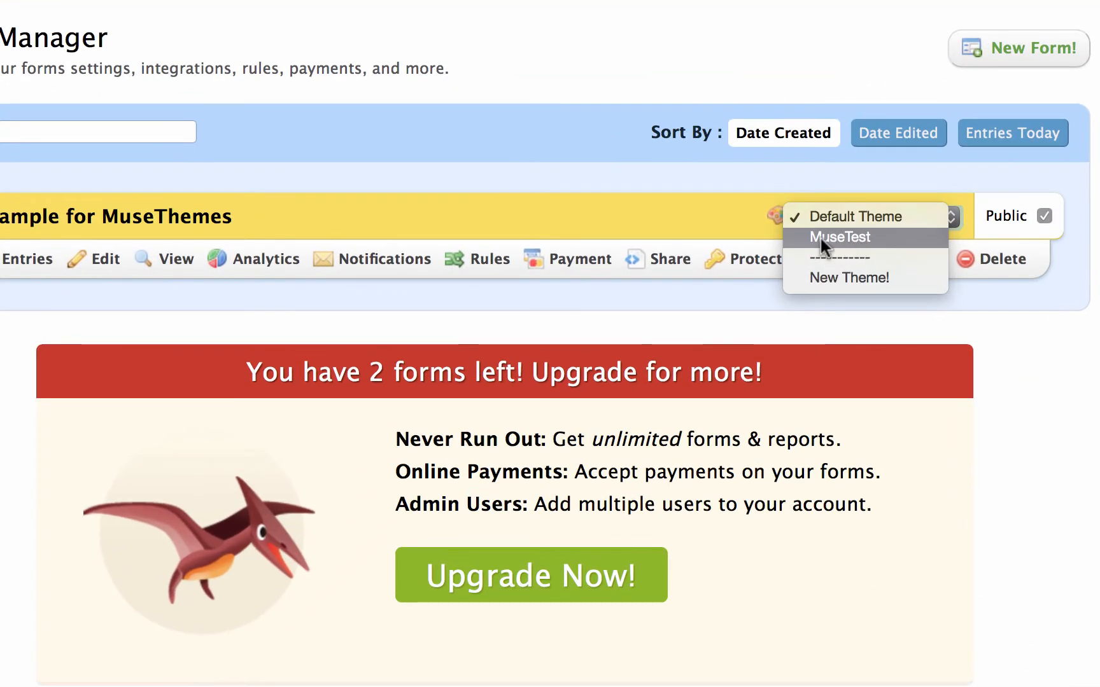
{"action": "left_click", "coordinate": [856, 234]}
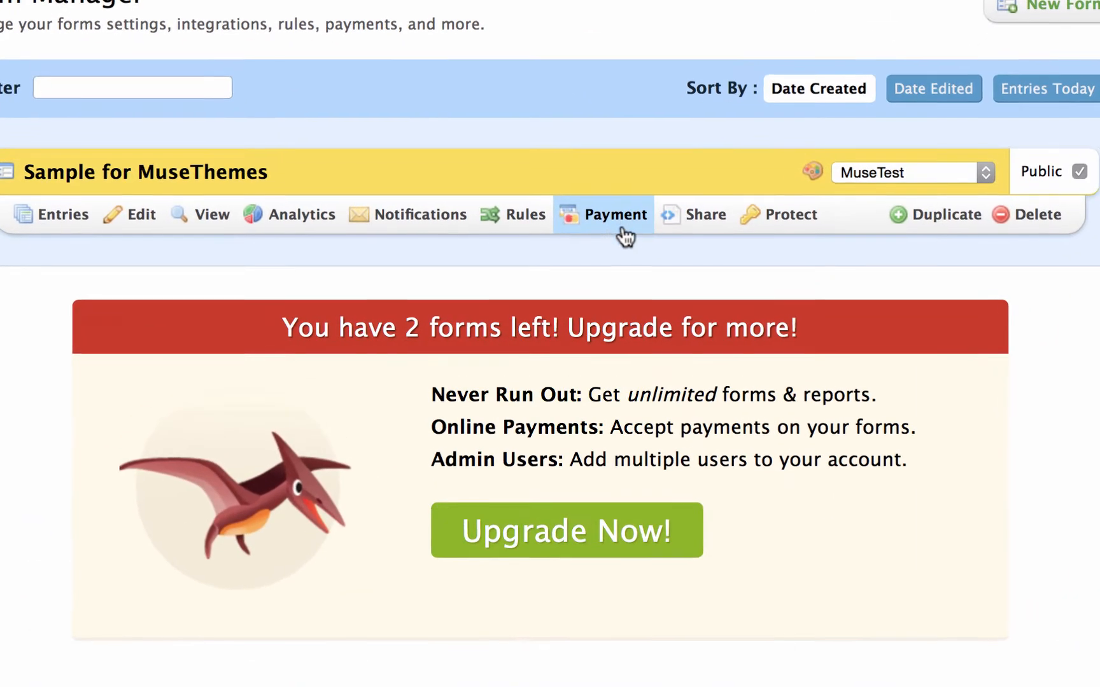
Step: Enable payments for the form in Test Drive mode with PayPal Standard as the merchant
{"action": "left_click", "coordinate": [607, 212]}
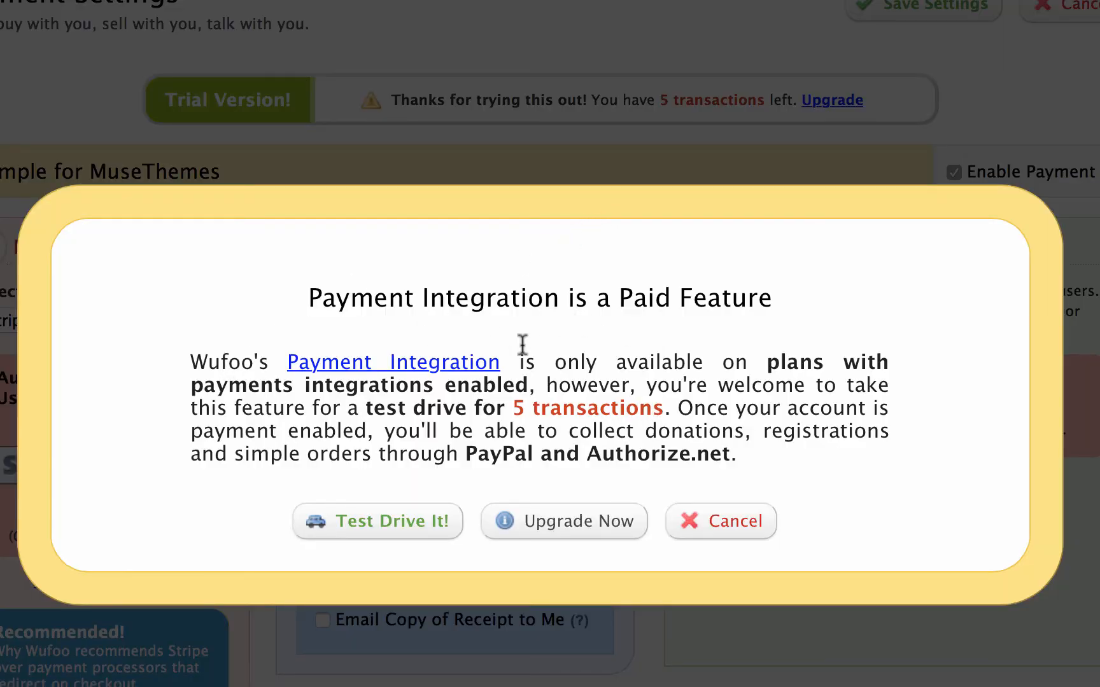
{"action": "left_click", "coordinate": [392, 523]}
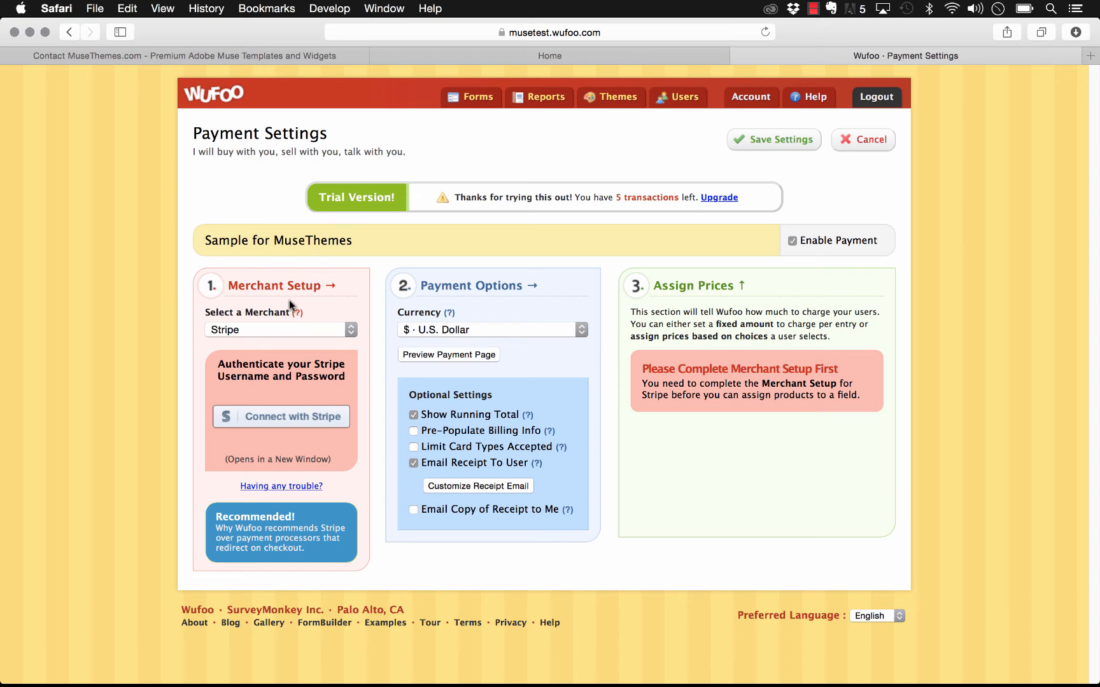
{"action": "left_click", "coordinate": [275, 331]}
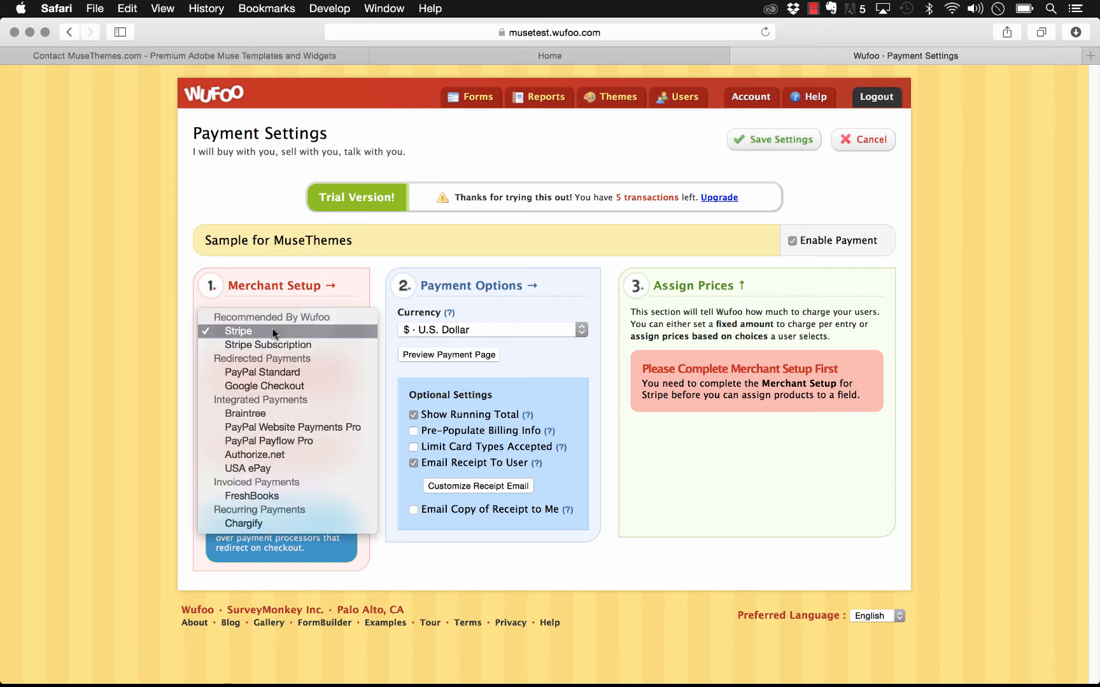
{"action": "left_click", "coordinate": [277, 328]}
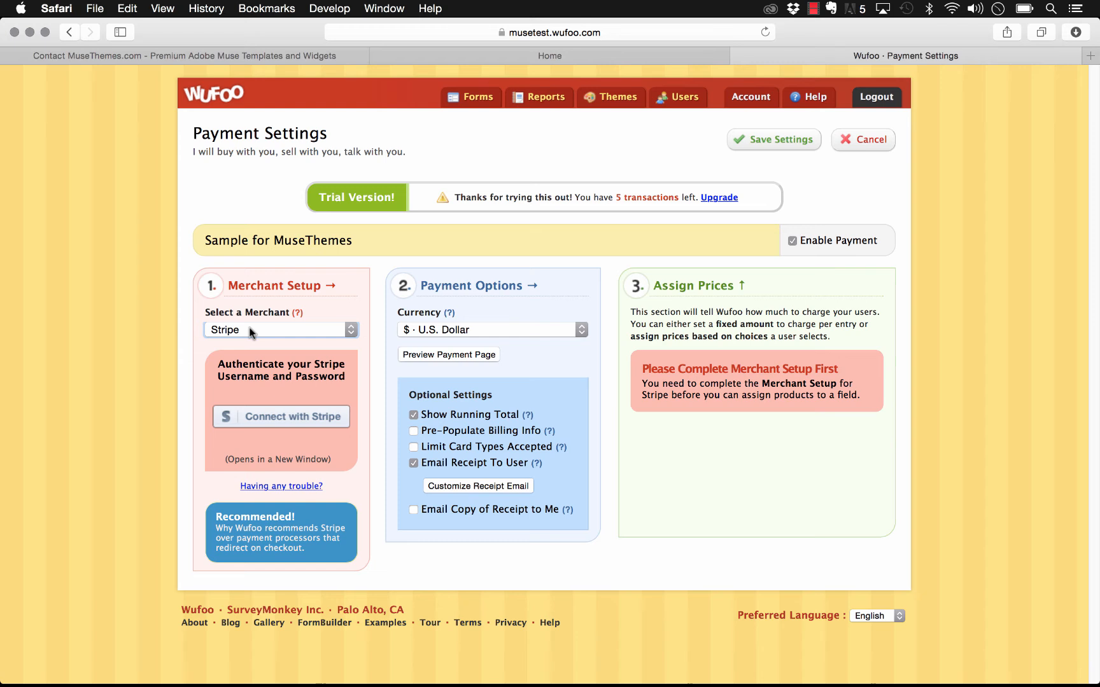
{"action": "left_click", "coordinate": [250, 330]}
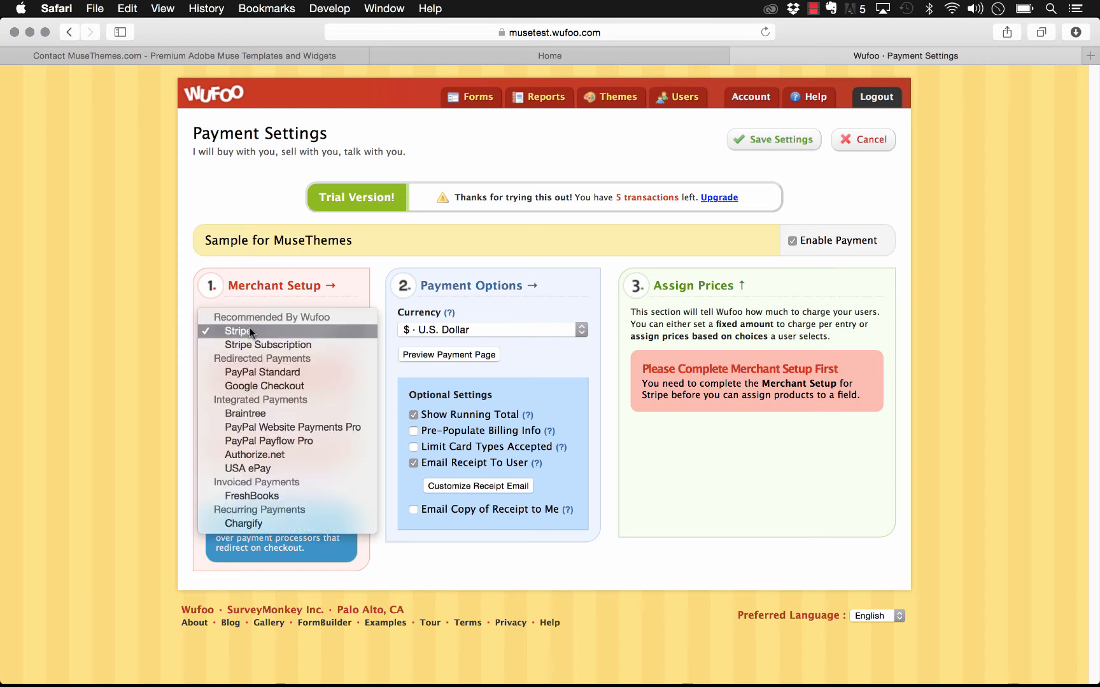
{"action": "left_click", "coordinate": [268, 378]}
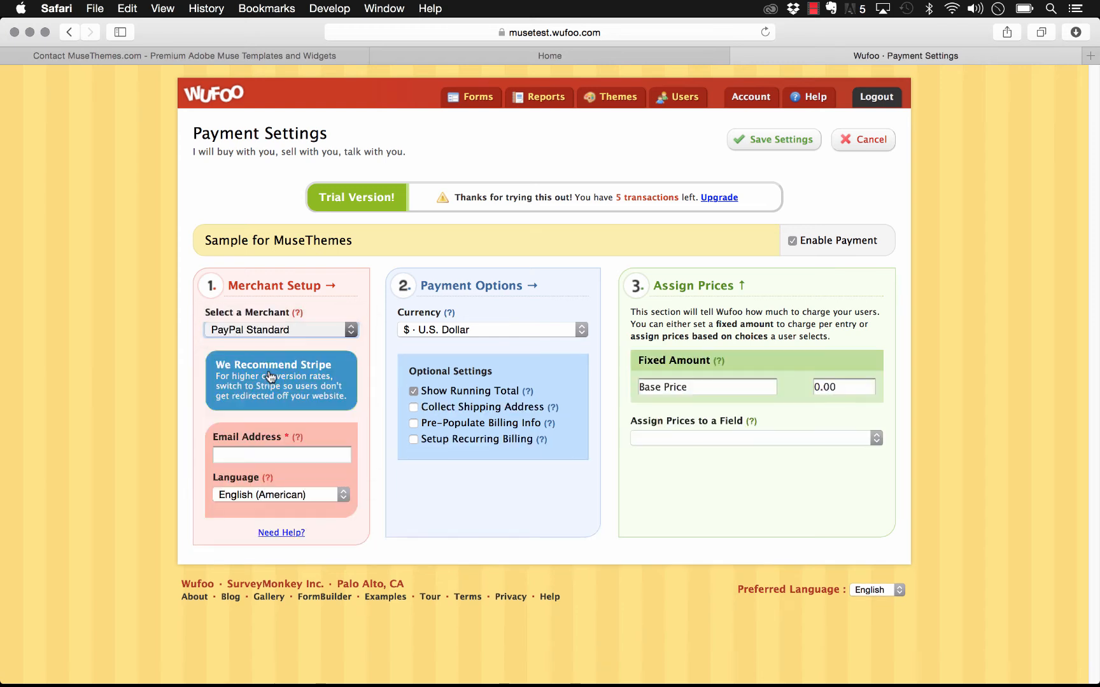
Step: Enter a 10.00 base price and assign prices to the Select a Choice field
{"action": "left_click", "coordinate": [234, 454]}
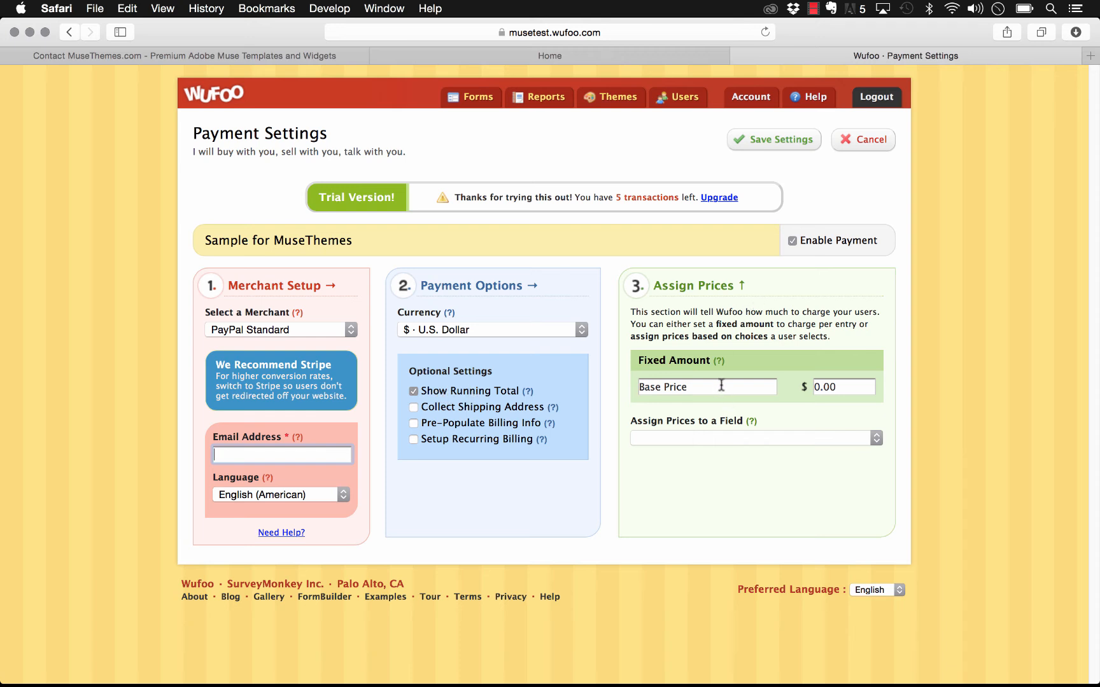
{"action": "left_click", "coordinate": [693, 387]}
{"action": "left_click", "coordinate": [847, 388]}
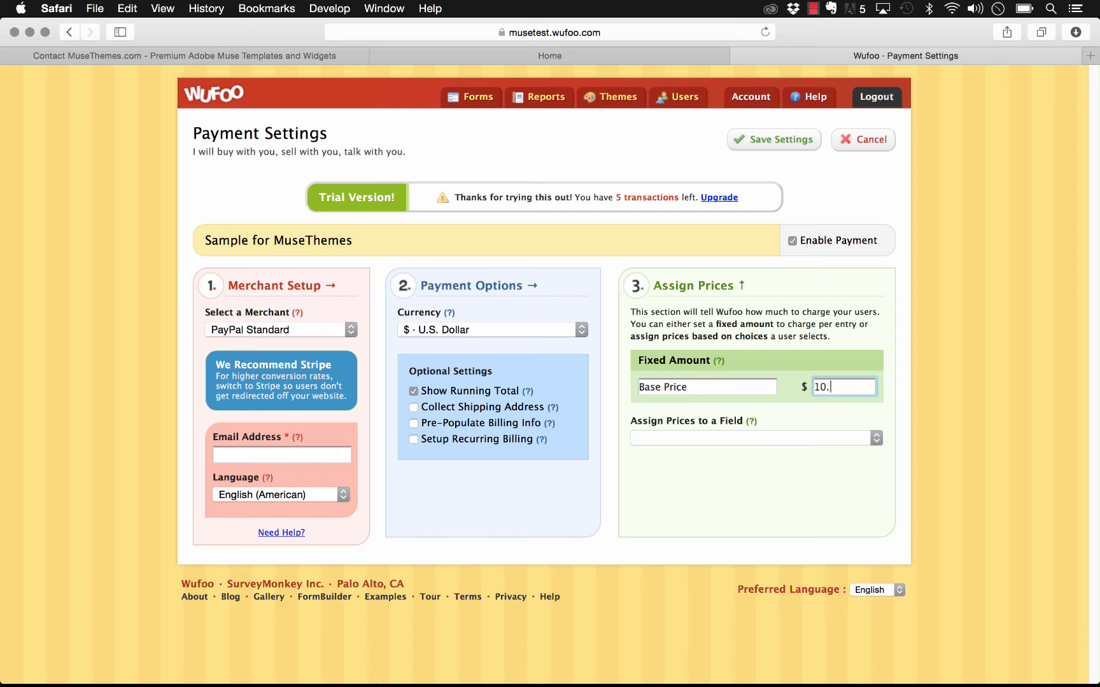
{"action": "left_click", "coordinate": [786, 440]}
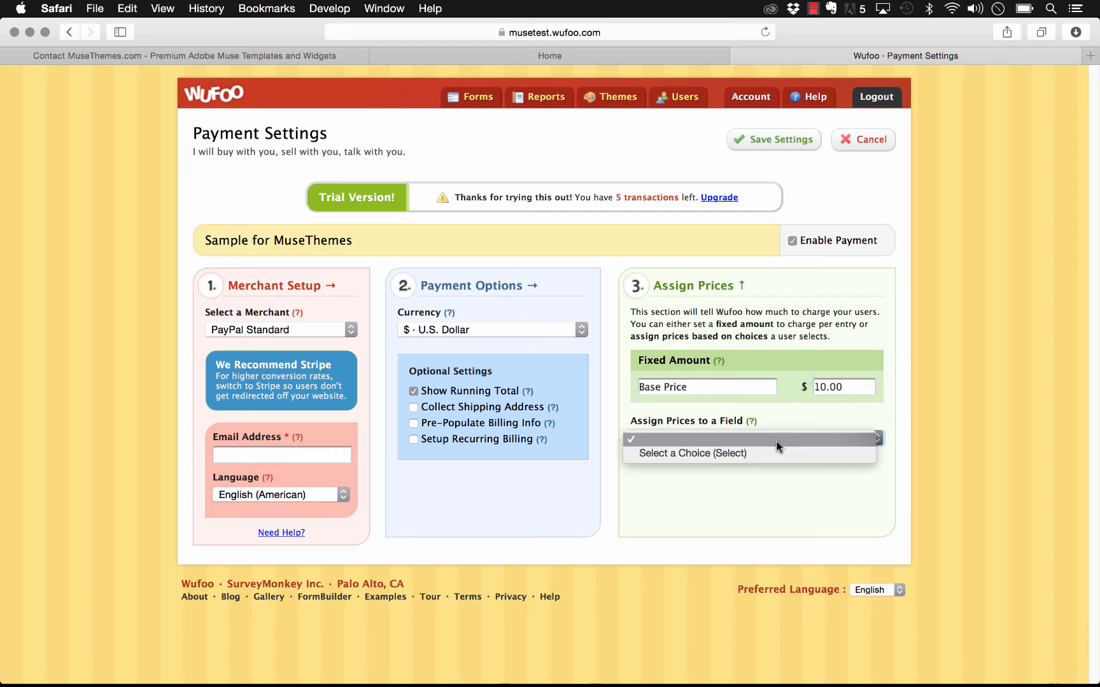
{"action": "left_click", "coordinate": [728, 452]}
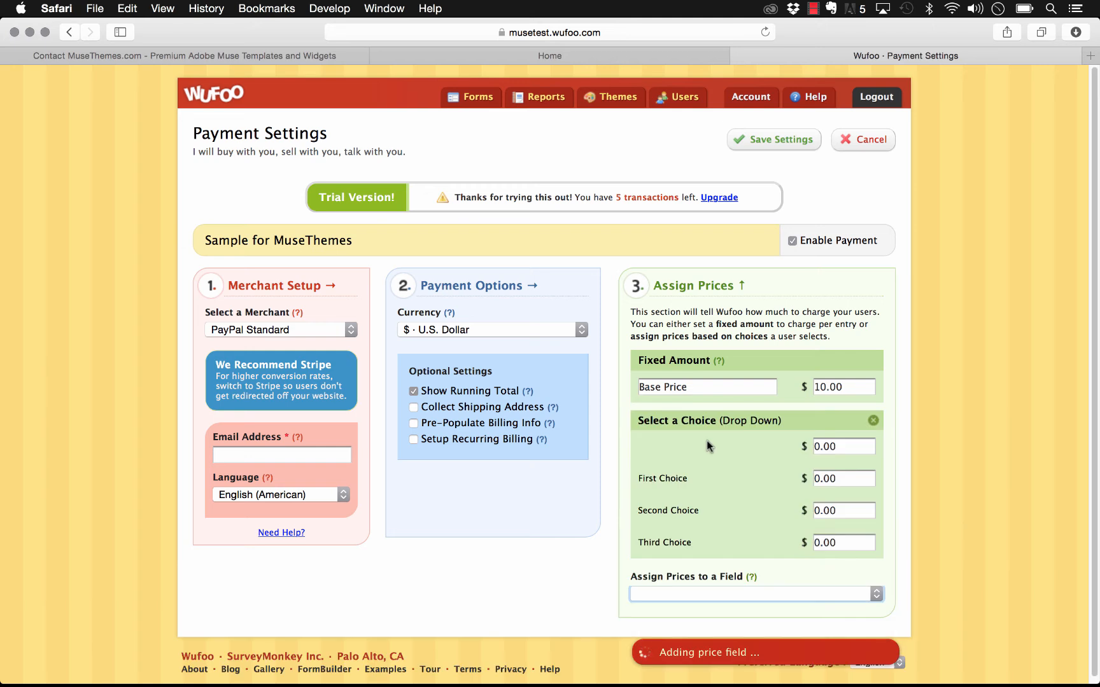
{"action": "left_click", "coordinate": [843, 478]}
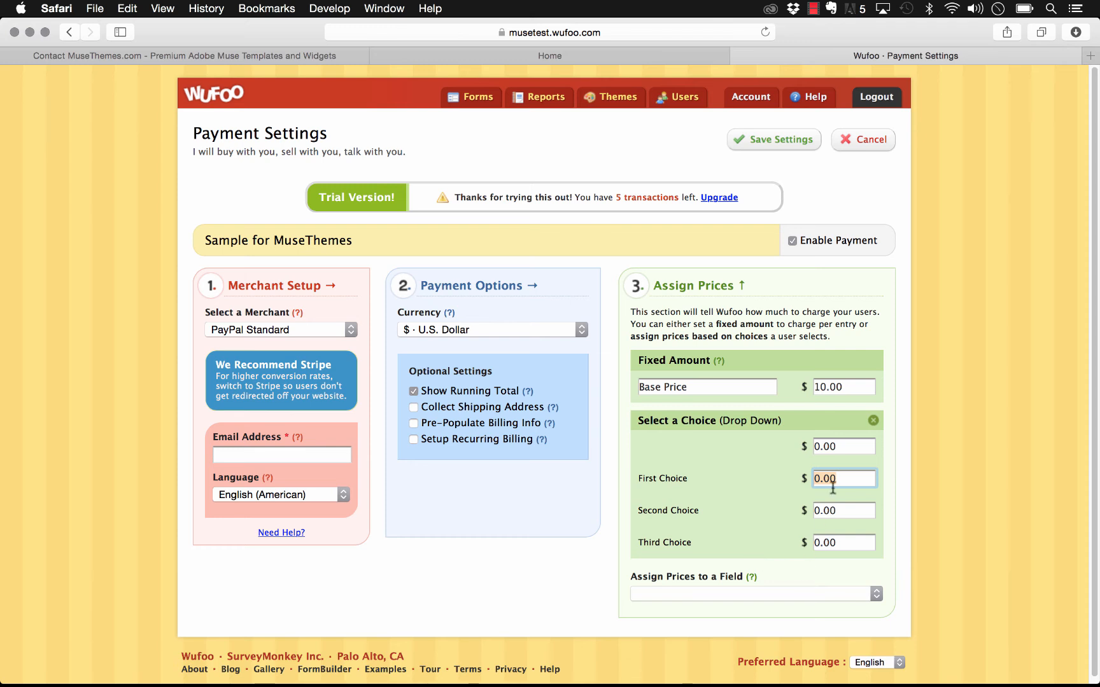
{"action": "left_click", "coordinate": [926, 324]}
Step: Fill in the PayPal account e-mail after the missing-email error and save the payment settings
{"action": "left_click", "coordinate": [751, 139]}
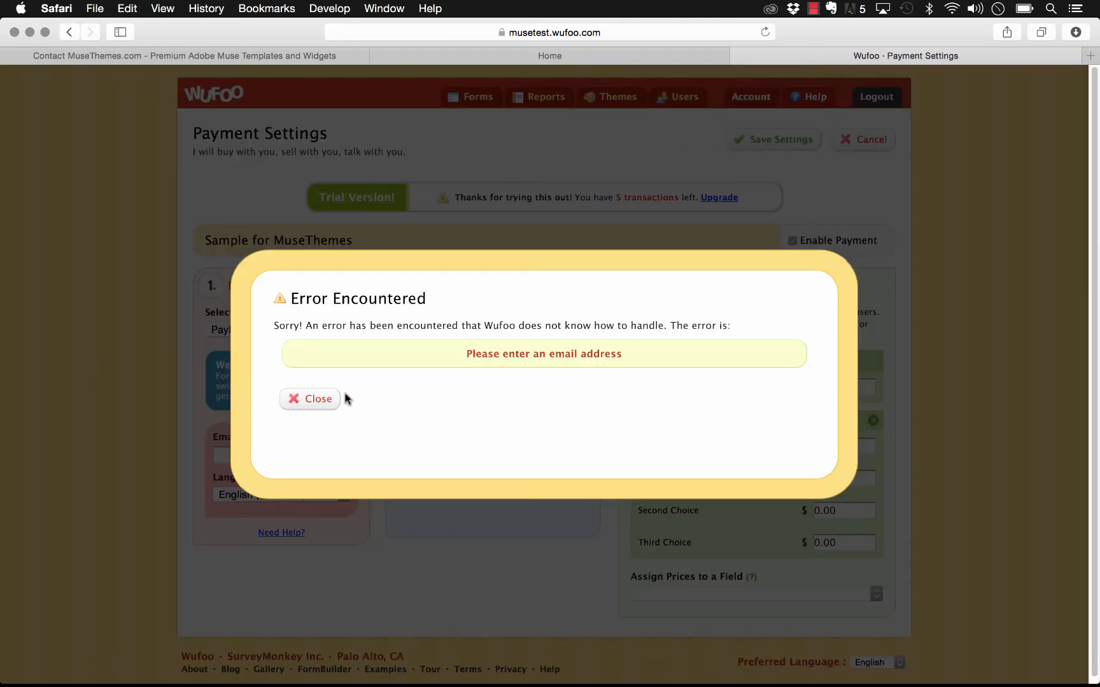
{"action": "left_click", "coordinate": [306, 401]}
{"action": "left_click", "coordinate": [289, 453]}
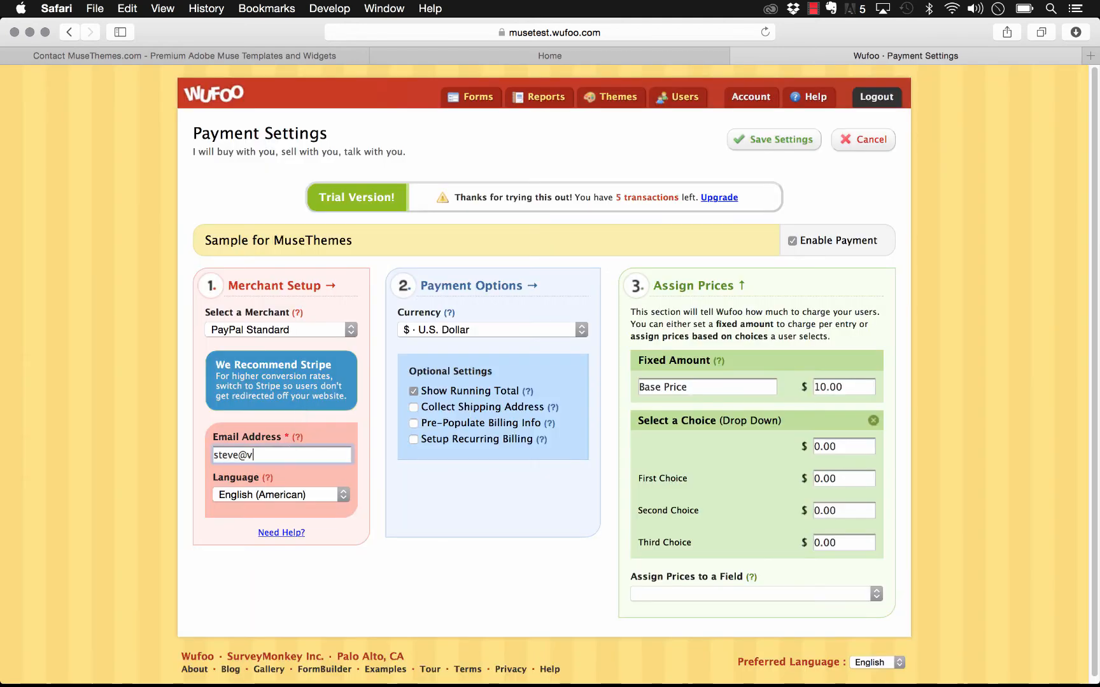
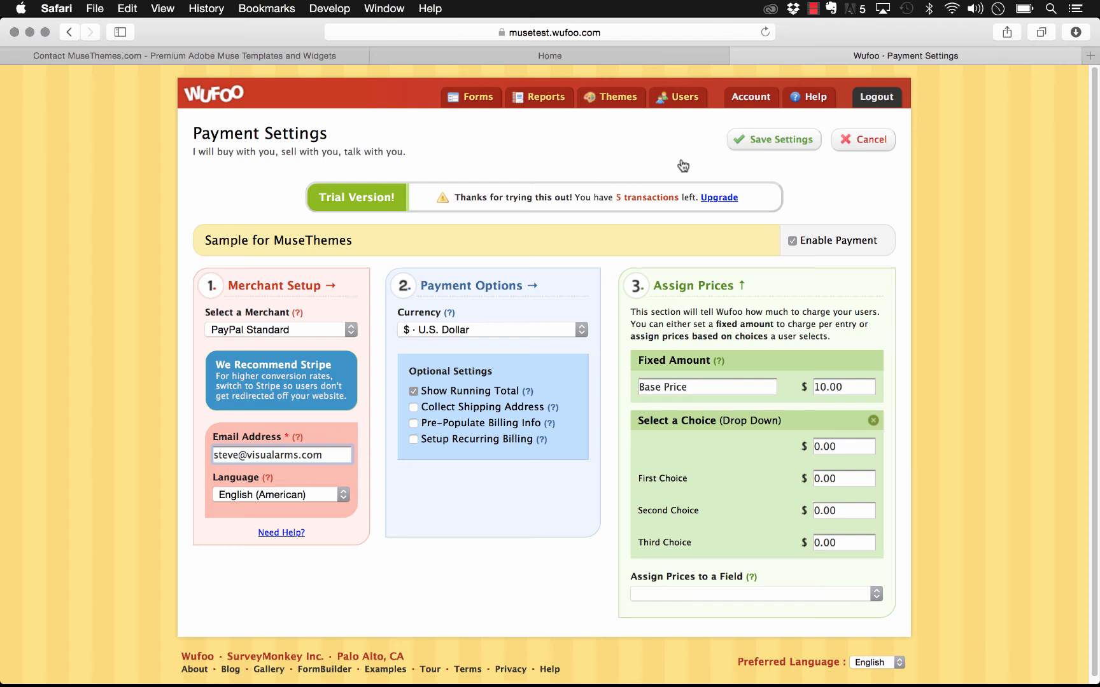
{"action": "left_click", "coordinate": [775, 140]}
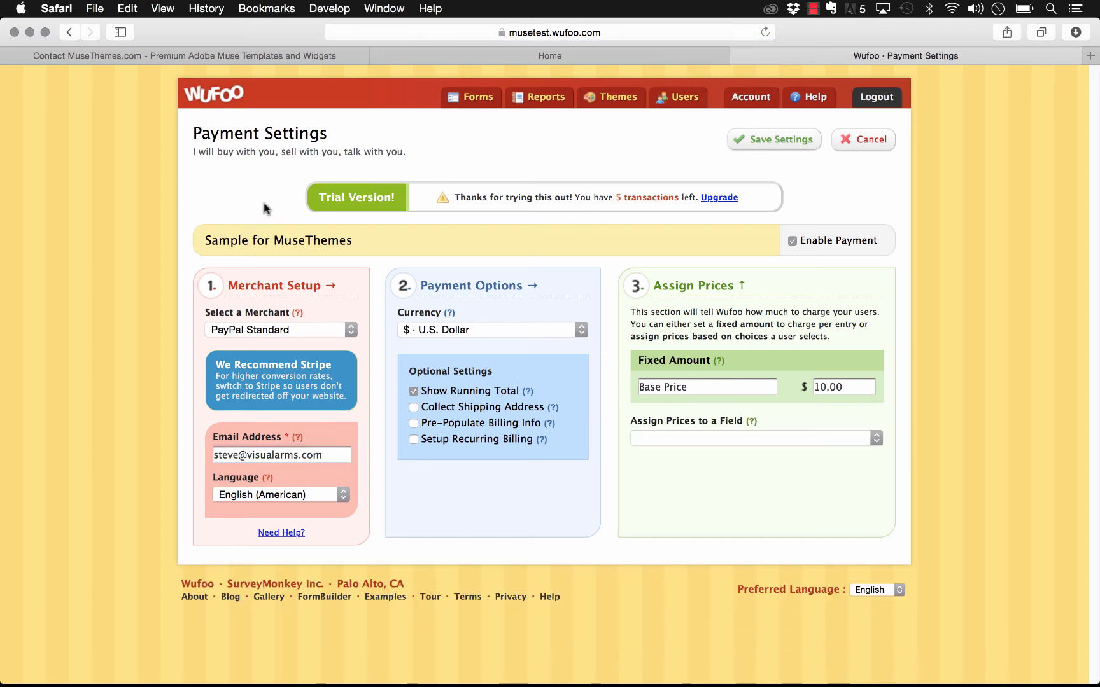
{"action": "left_click", "coordinate": [474, 101]}
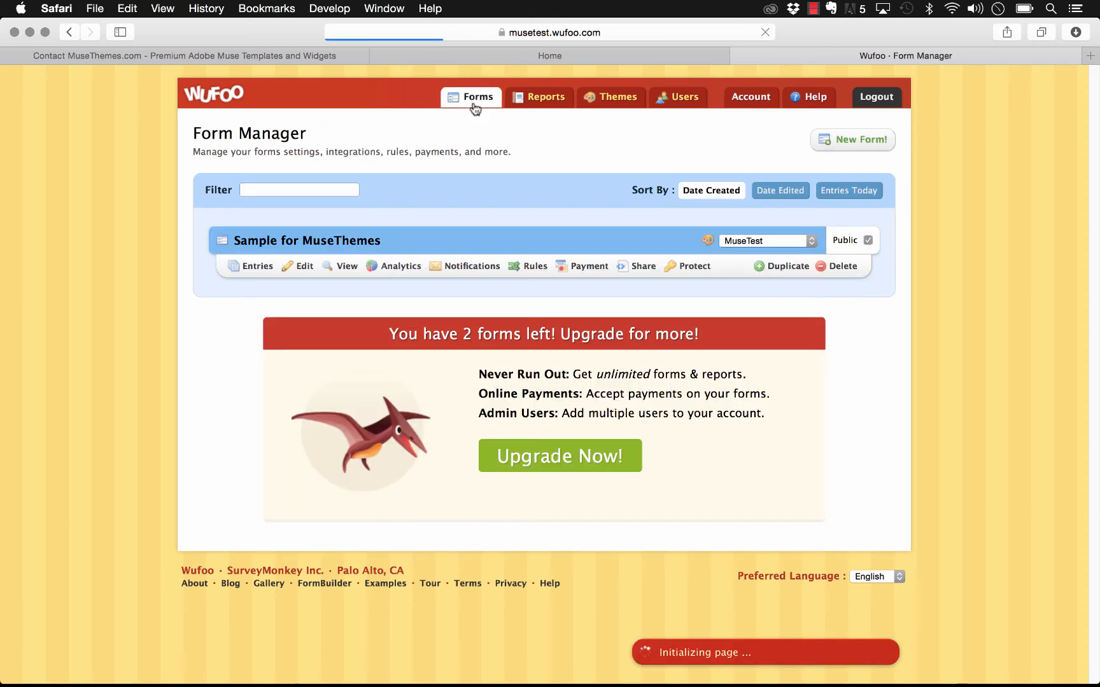
{"action": "left_click", "coordinate": [344, 268]}
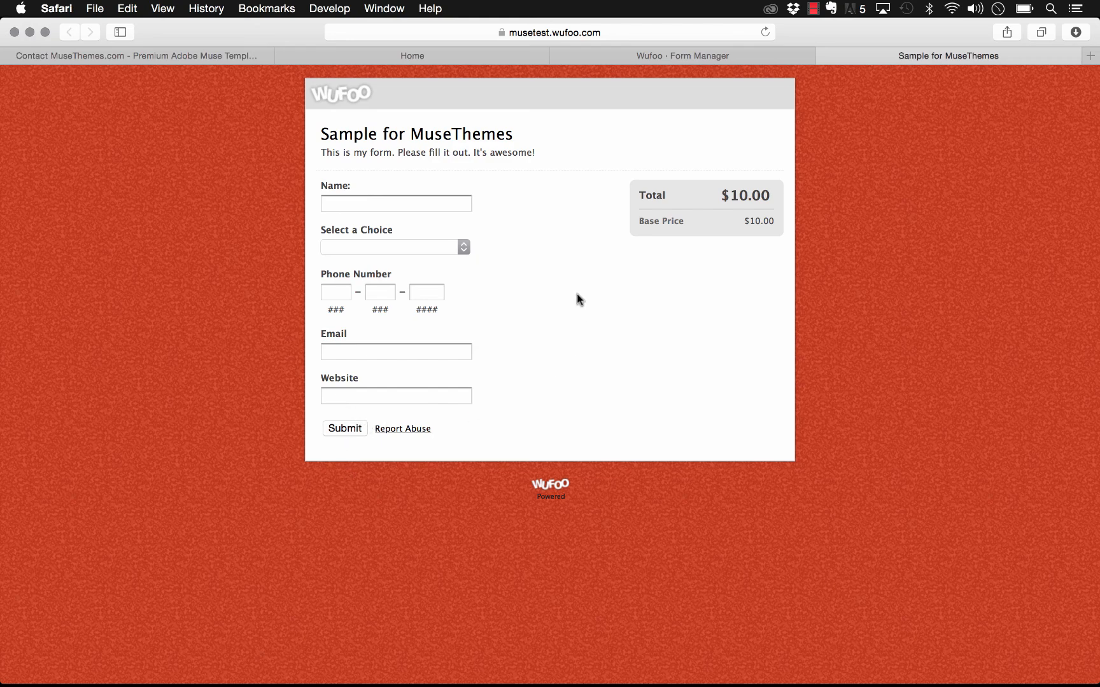
{"action": "left_click", "coordinate": [825, 57]}
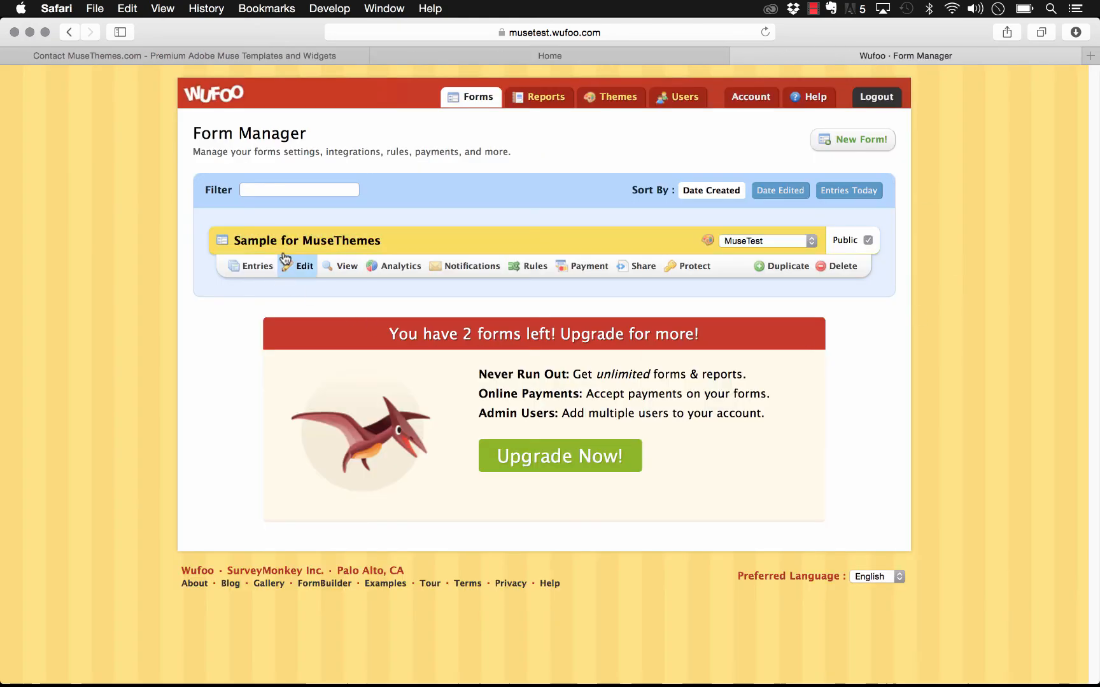
Step: Delete the Sample for MuseThemes form and start a new form
{"action": "left_click", "coordinate": [842, 266]}
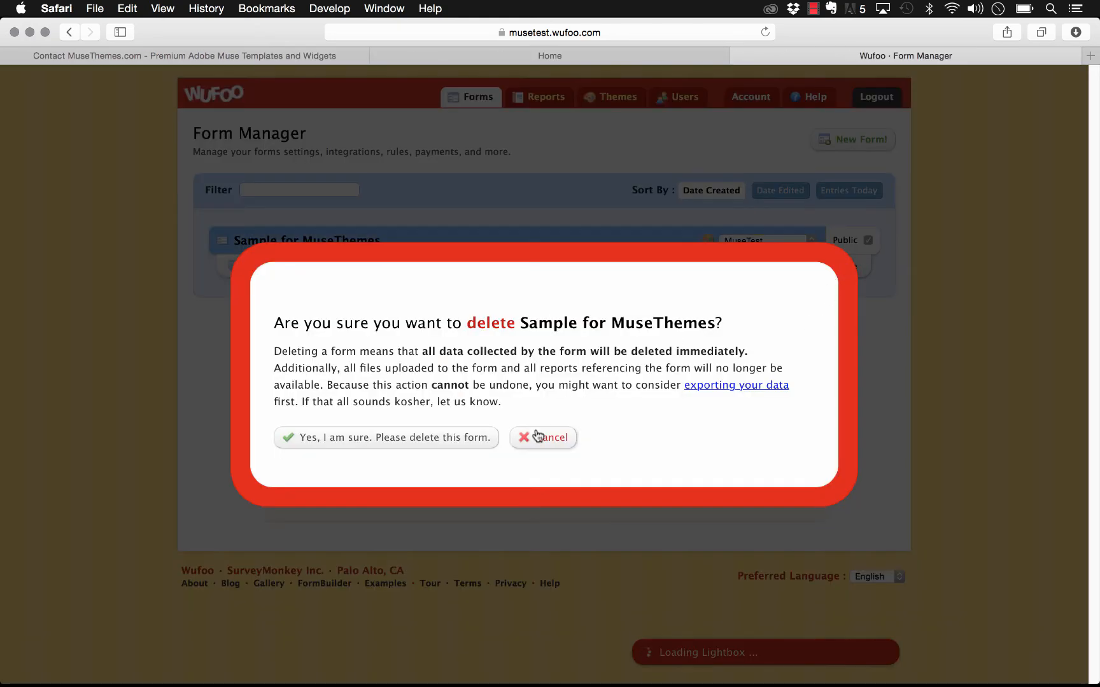
{"action": "left_click", "coordinate": [414, 439]}
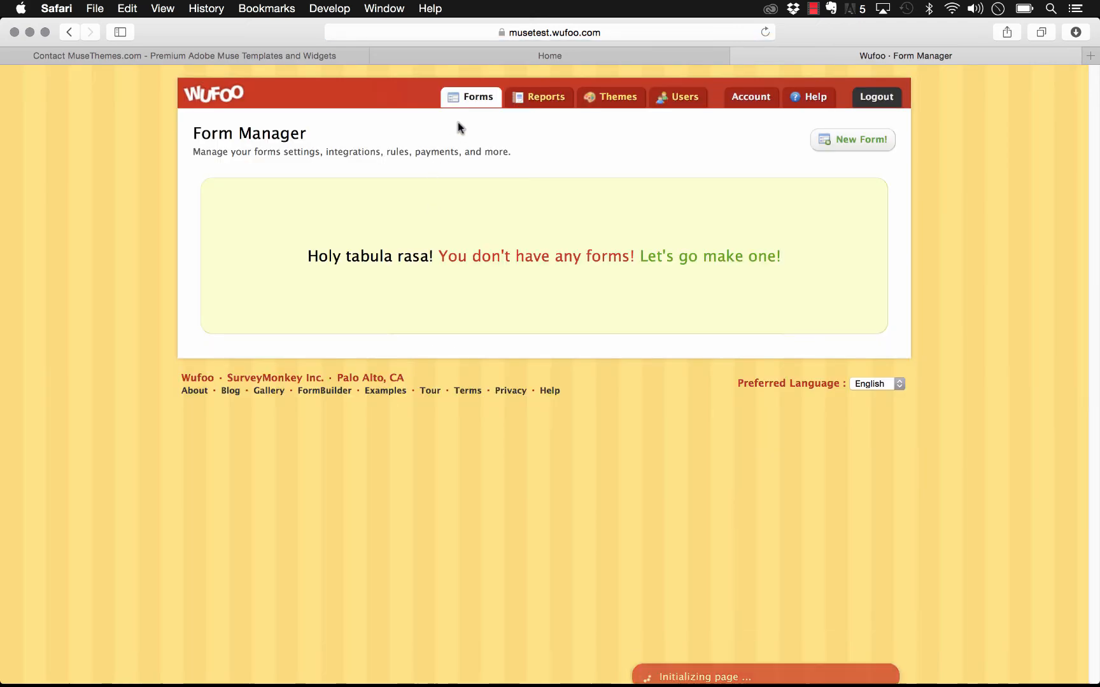
{"action": "left_click", "coordinate": [862, 146]}
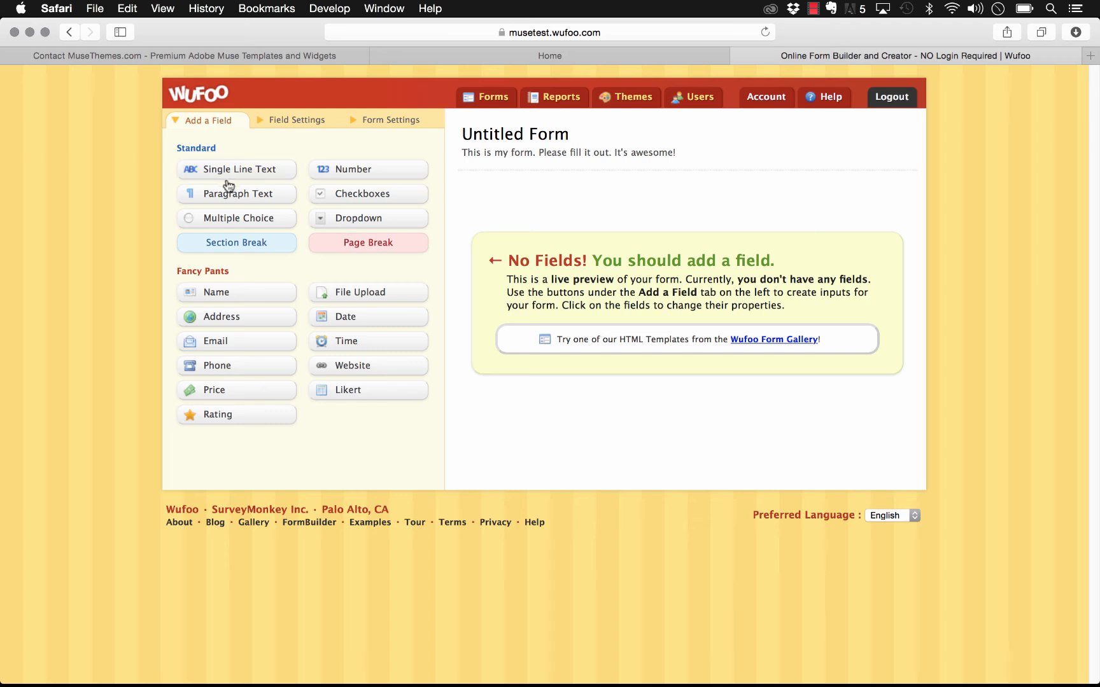
Step: Add a Single Line Text field labelled Name
{"action": "left_click_drag", "start_coordinate": [198, 173], "coordinate": [508, 196]}
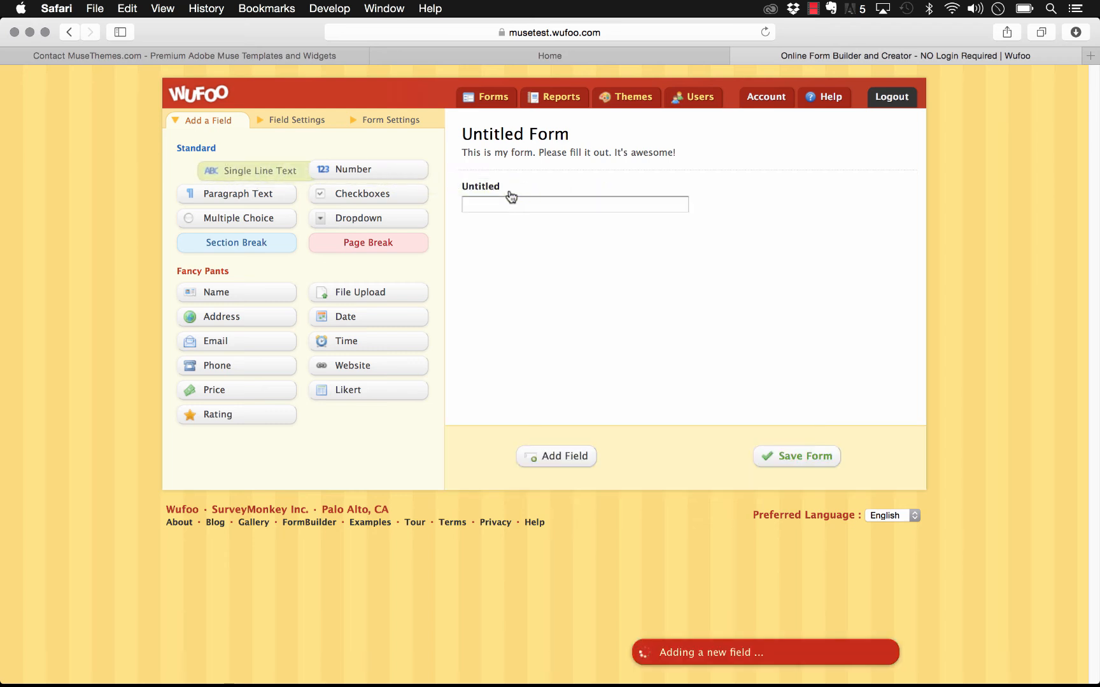
{"action": "left_click", "coordinate": [494, 192]}
{"action": "left_click", "coordinate": [271, 176]}
{"action": "type", "text": "Na"}
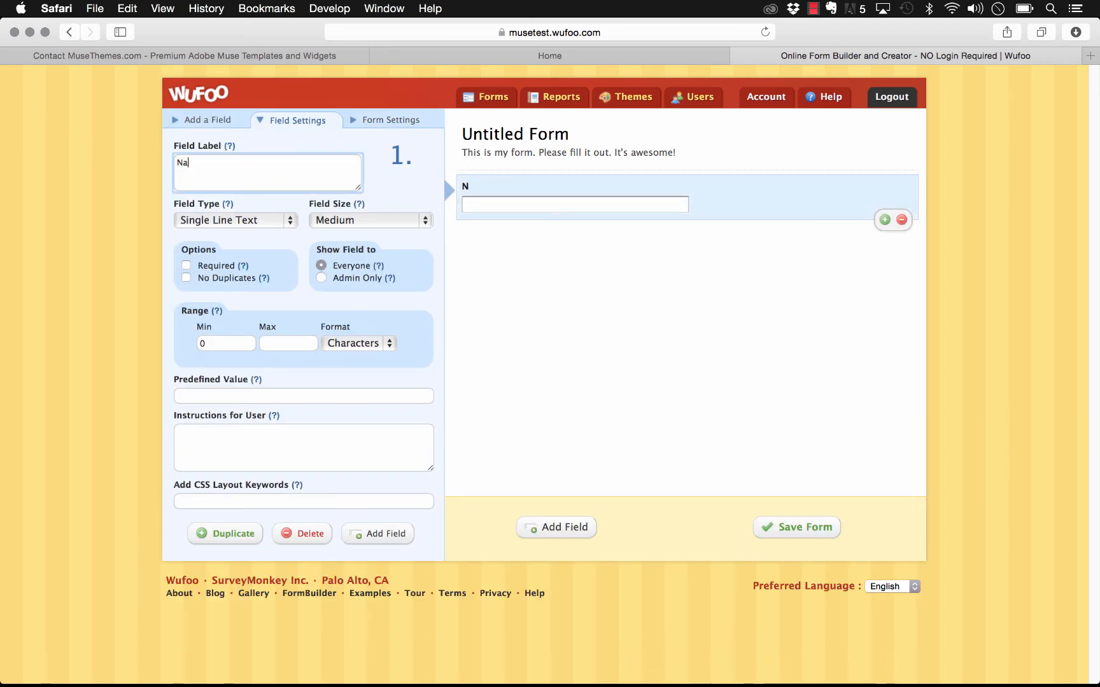
{"action": "type", "text": "me"}
{"action": "left_click", "coordinate": [538, 454]}
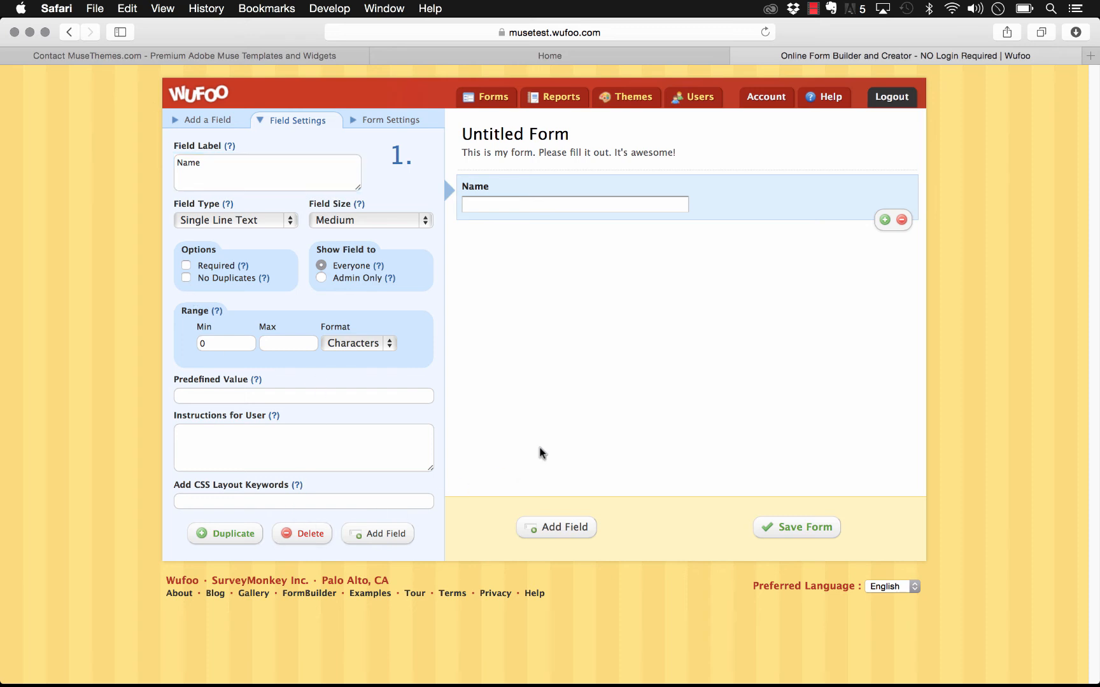
{"action": "left_click", "coordinate": [560, 529]}
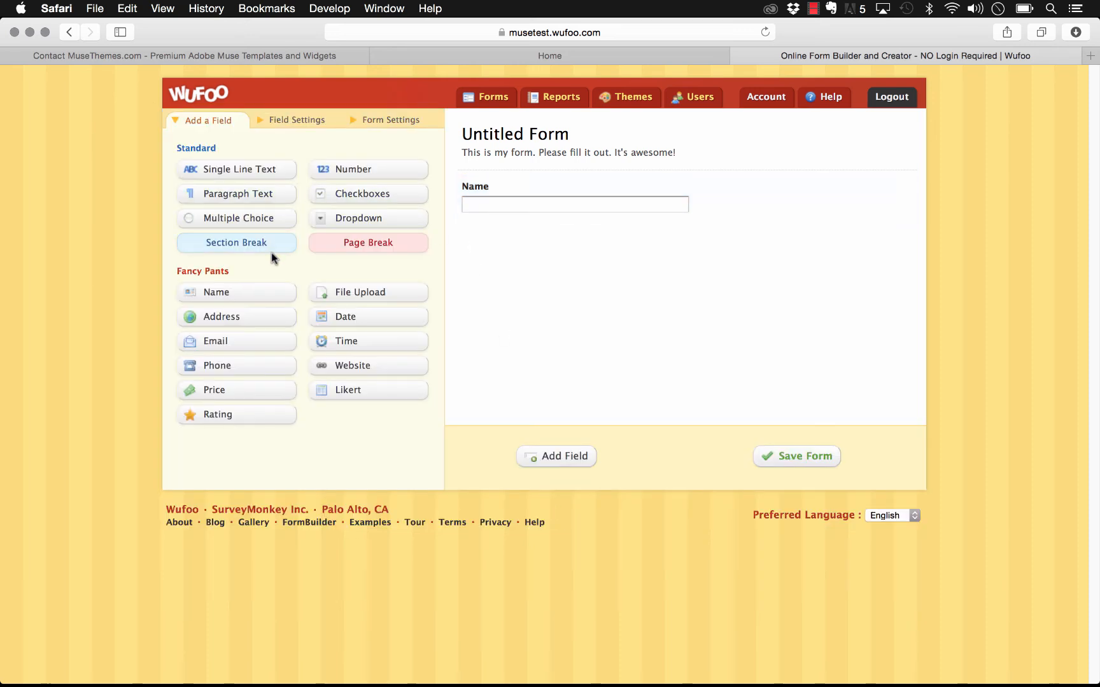
Step: Add a Multiple Choice field with choices Package 1, 2 and 3, and save the form
{"action": "left_click", "coordinate": [275, 215]}
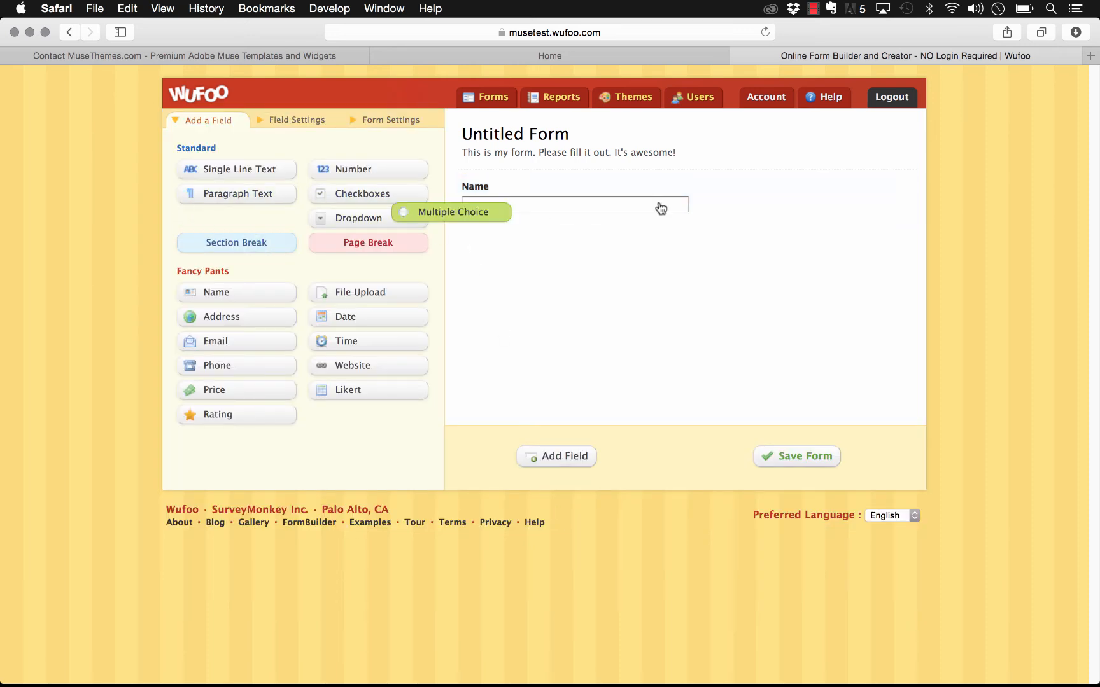
{"action": "left_click", "coordinate": [495, 252]}
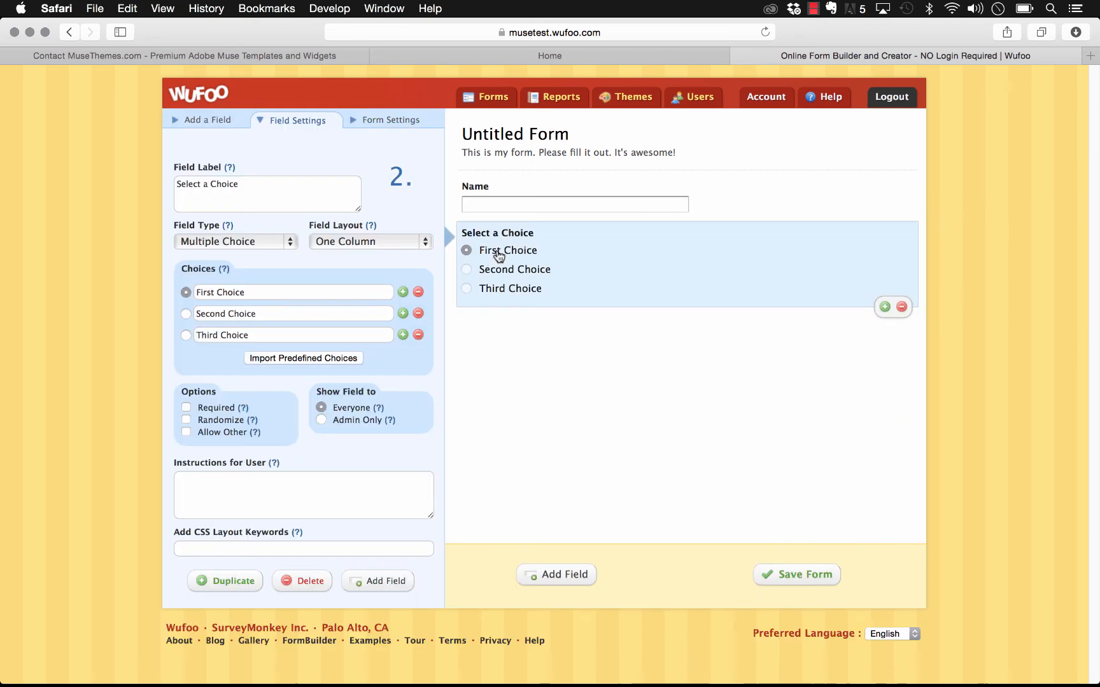
{"action": "left_click_drag", "start_coordinate": [263, 297], "coordinate": [141, 289]}
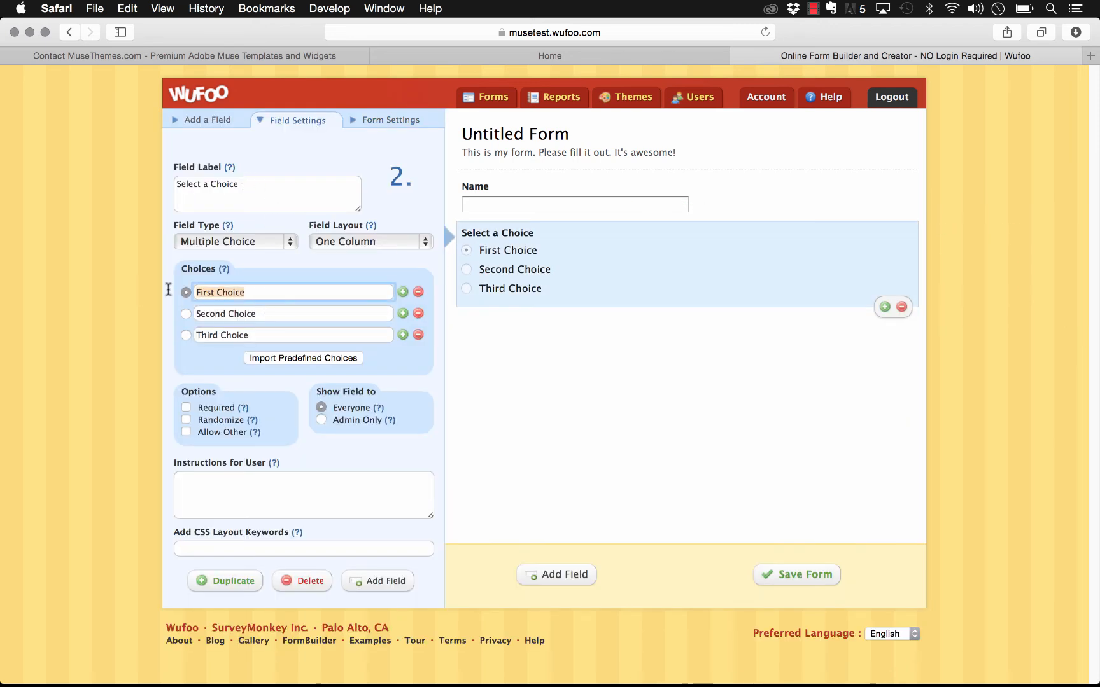
{"action": "type", "text": "Packa"}
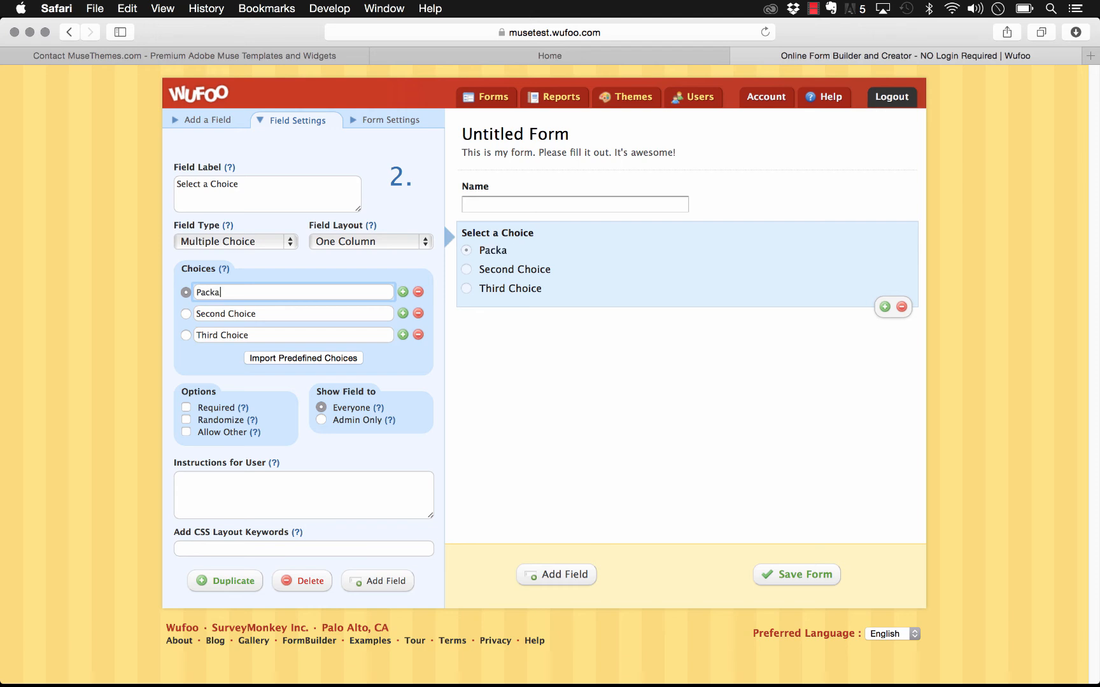
{"action": "type", "text": "ge 1"}
{"action": "key", "text": "Tab"}
{"action": "type", "text": "Package "}
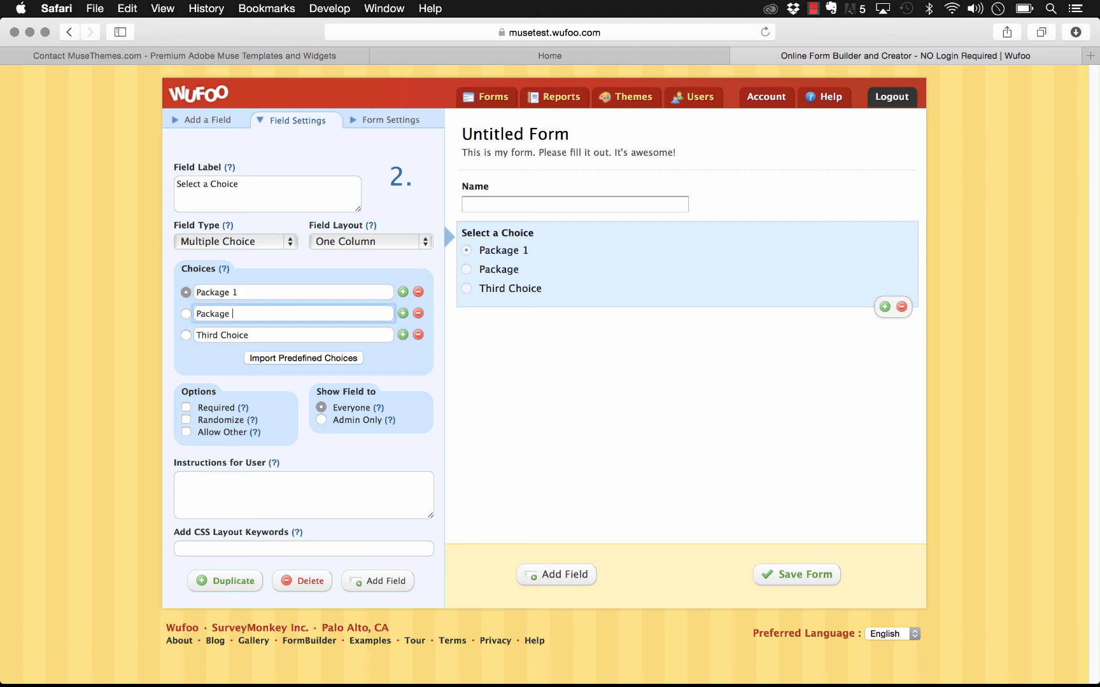
{"action": "type", "text": "2"}
{"action": "key", "text": "Tab"}
{"action": "type", "text": "Pa"}
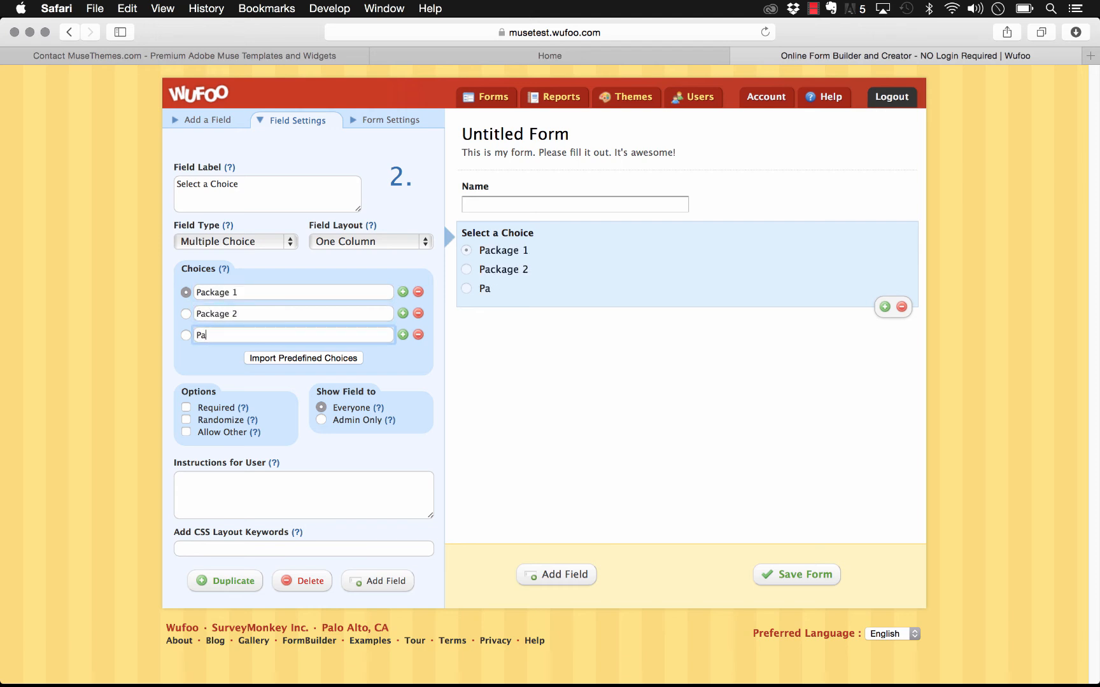
{"action": "type", "text": "akage 3"}
{"action": "left_click", "coordinate": [303, 358]}
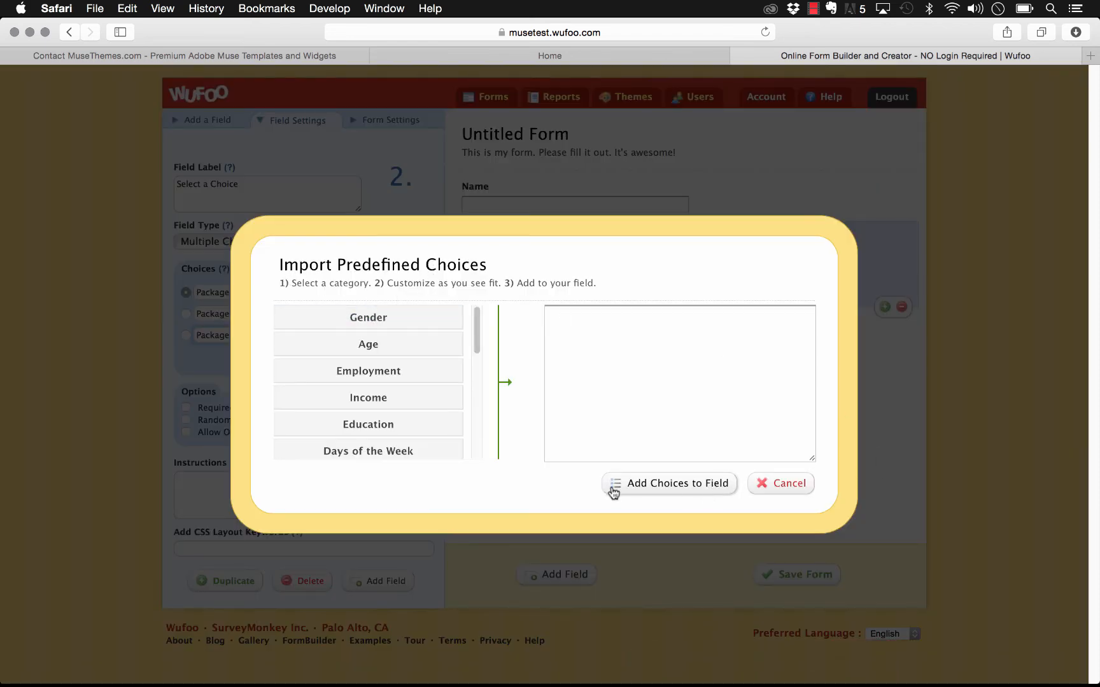
{"action": "left_click", "coordinate": [781, 483]}
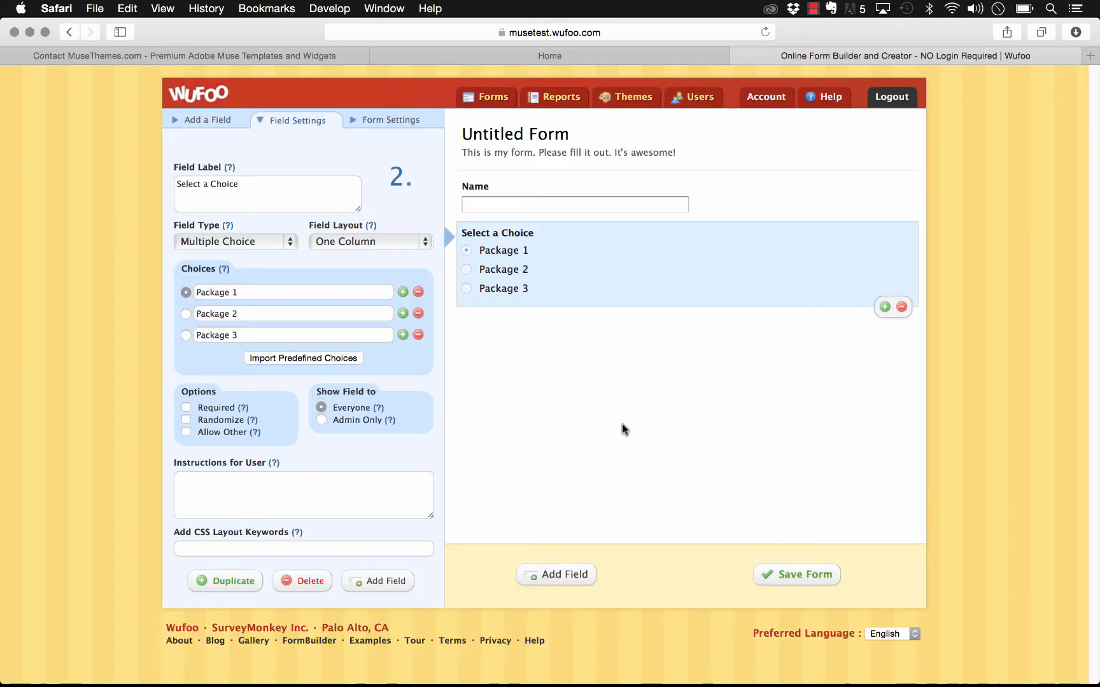
{"action": "left_click", "coordinate": [789, 575]}
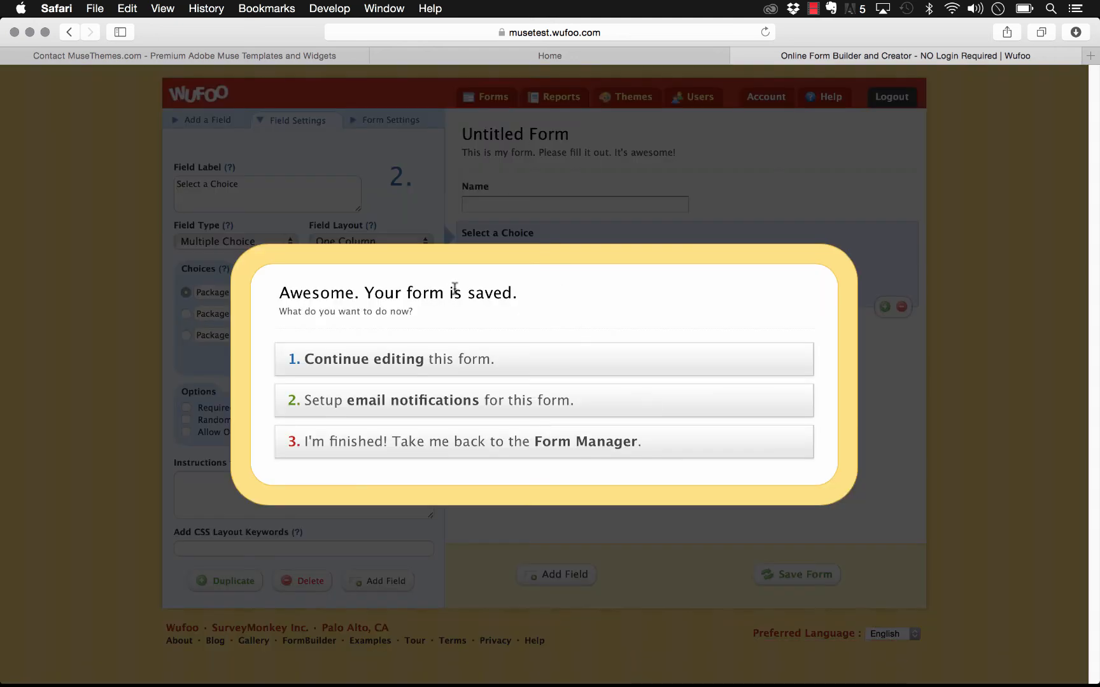
Step: Enable Test Drive payments for the Untitled Form with PayPal Standard and the PayPal account e-mail
{"action": "left_click", "coordinate": [433, 444]}
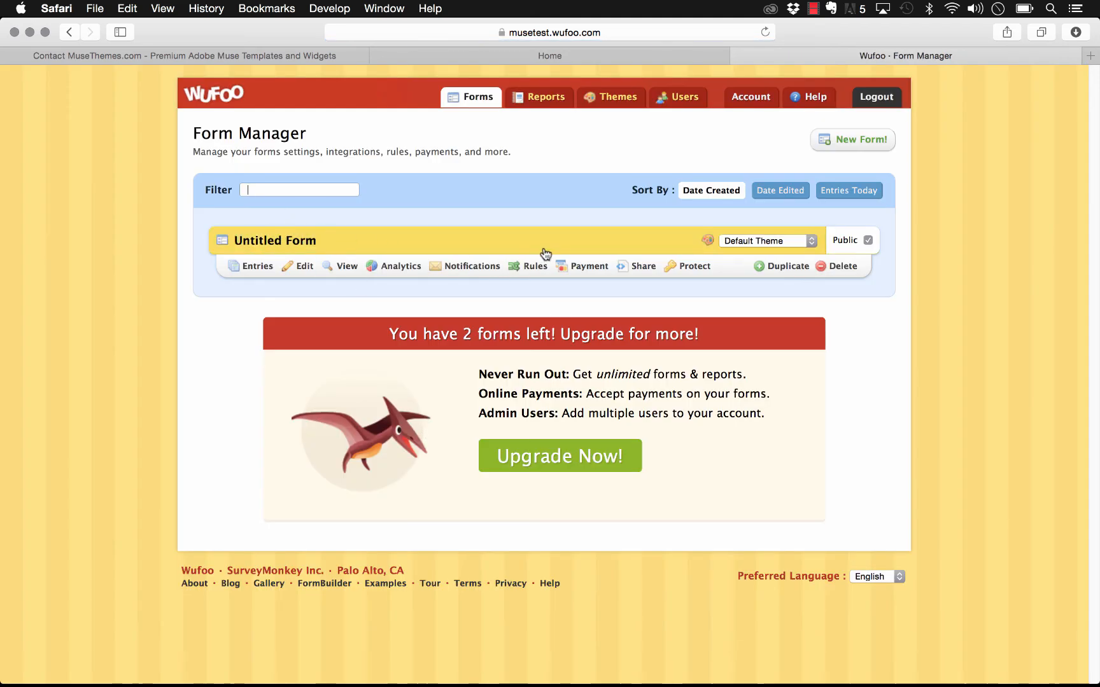
{"action": "left_click", "coordinate": [588, 267]}
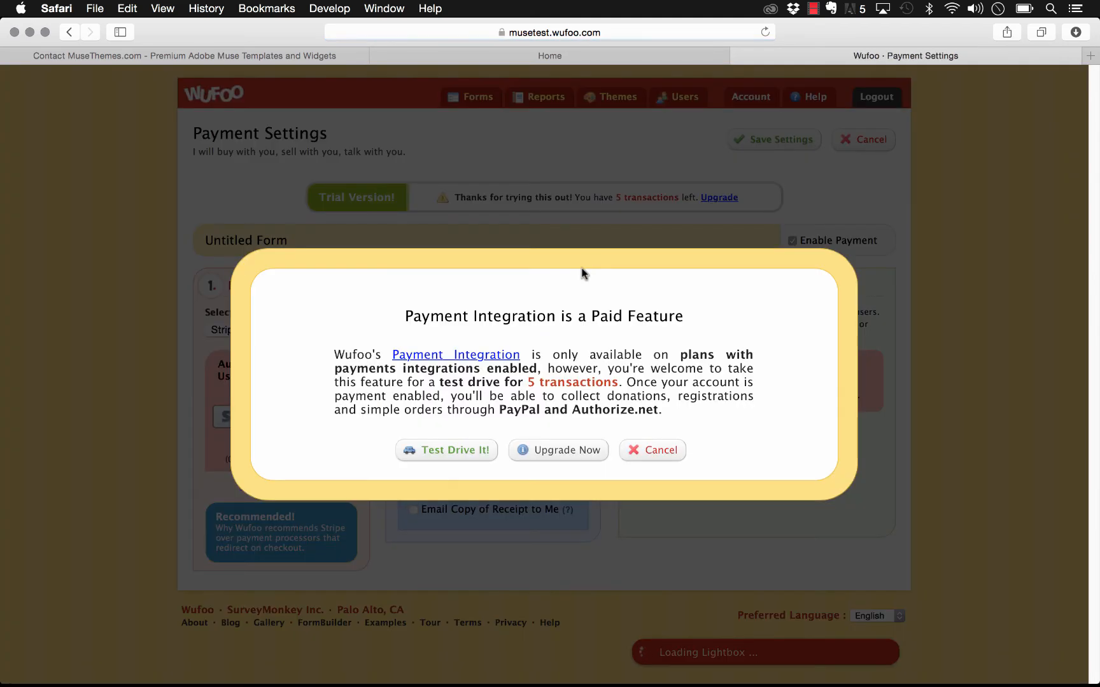
{"action": "left_click", "coordinate": [463, 448]}
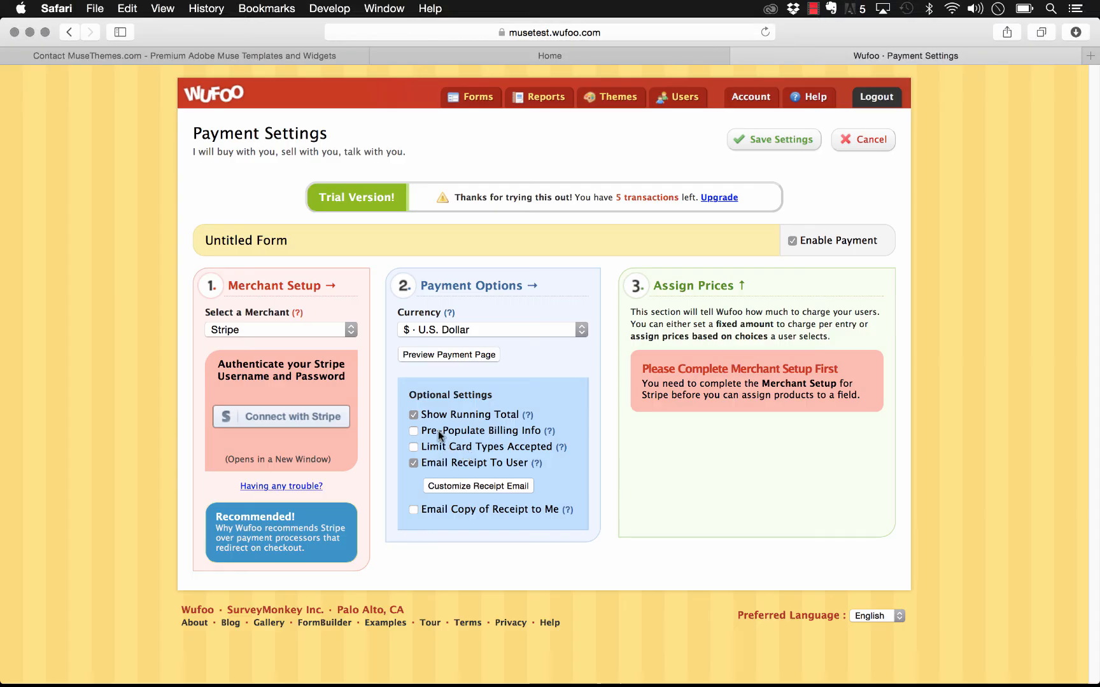
{"action": "left_click", "coordinate": [245, 329]}
{"action": "left_click", "coordinate": [247, 372]}
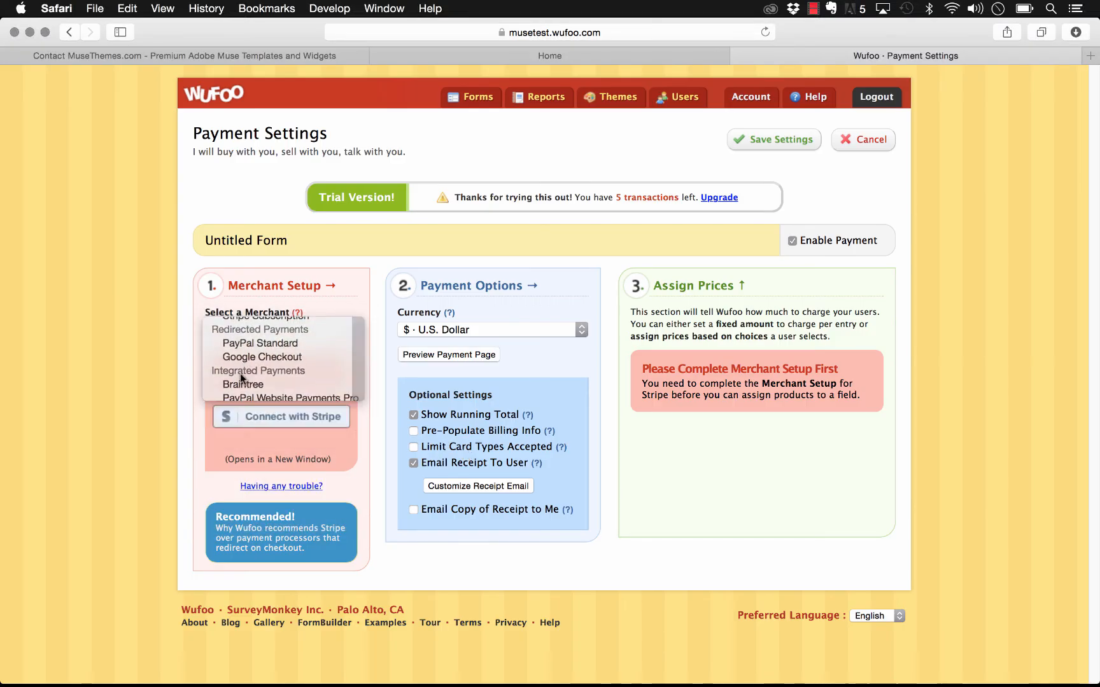
{"action": "left_click", "coordinate": [272, 456]}
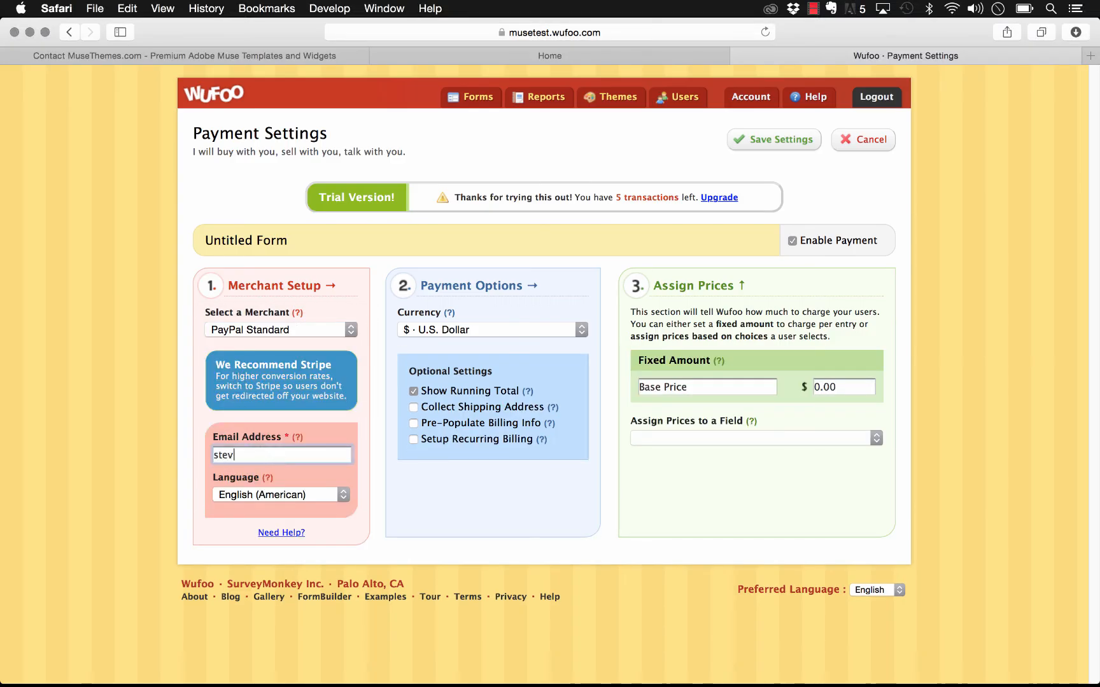
{"action": "key", "text": "Return"}
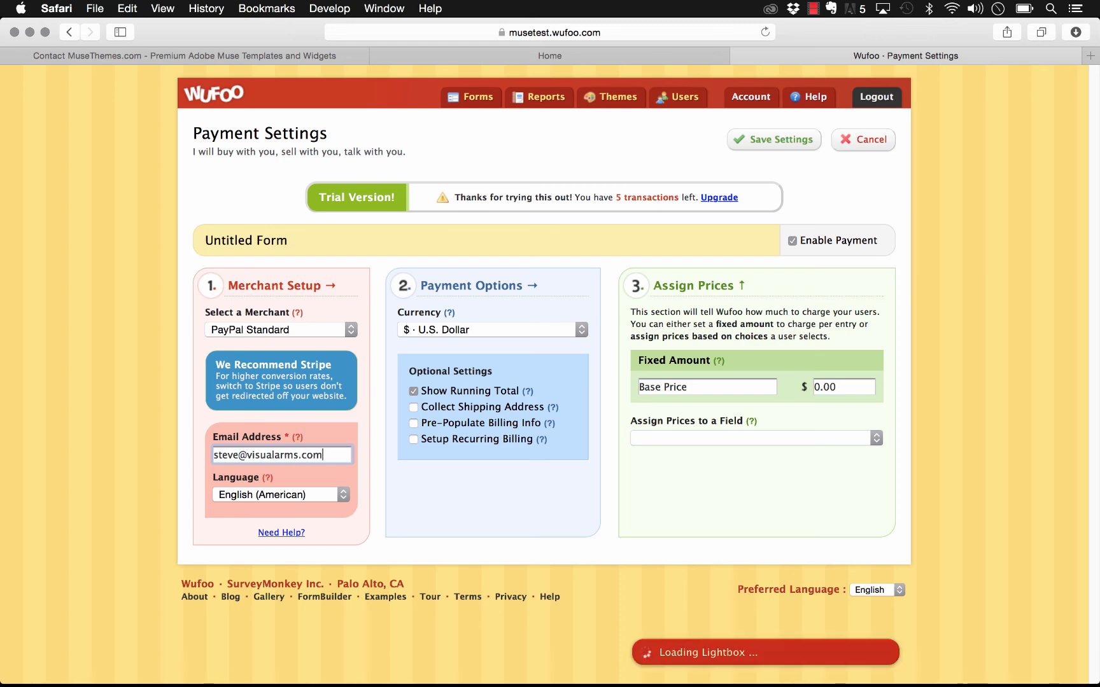
Step: Price the Select a Choice packages at 10, 20 and 30
{"action": "left_click", "coordinate": [431, 432]}
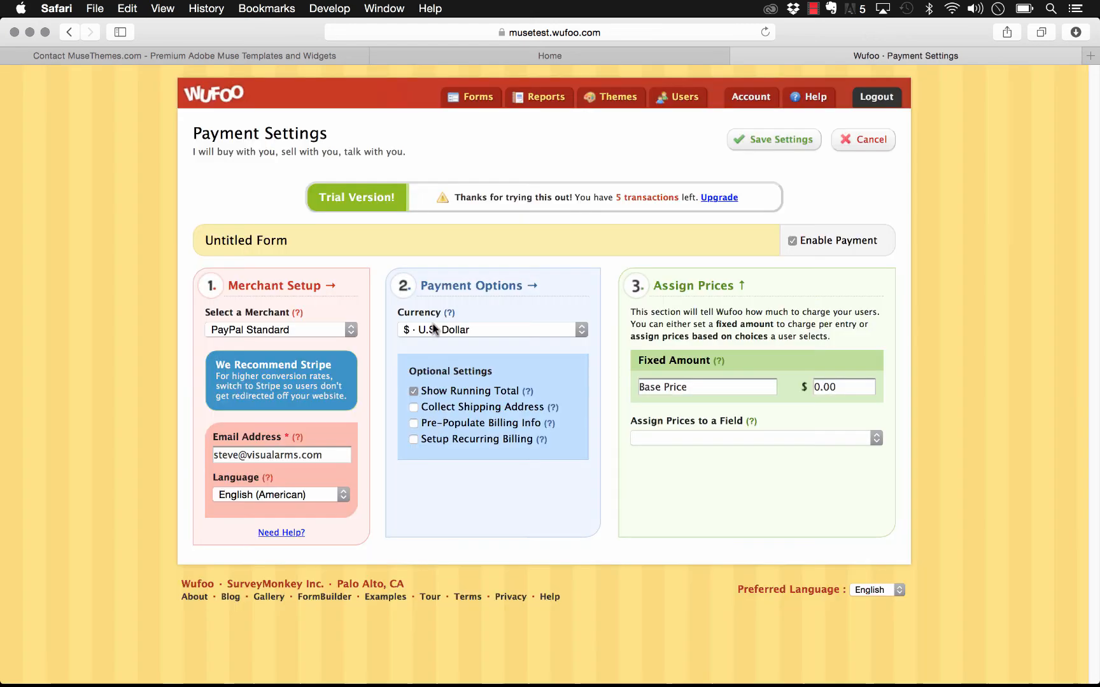
{"action": "left_click", "coordinate": [693, 438]}
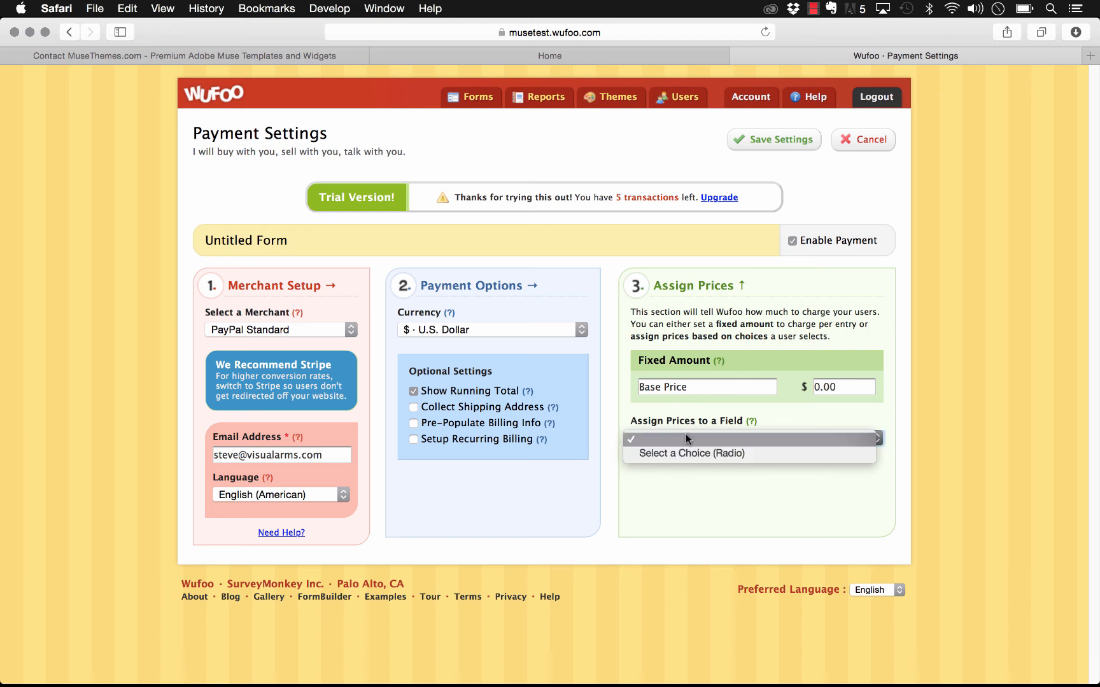
{"action": "left_click", "coordinate": [670, 452]}
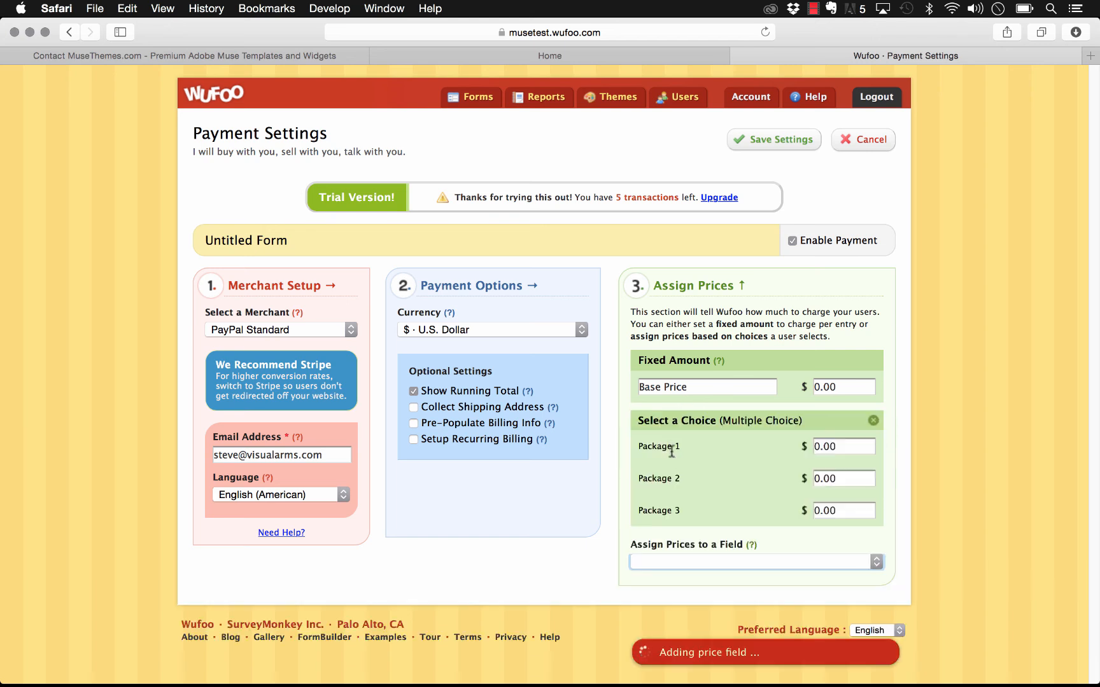
{"action": "left_click", "coordinate": [840, 443]}
{"action": "type", "text": "10"}
{"action": "key", "text": "Tab"}
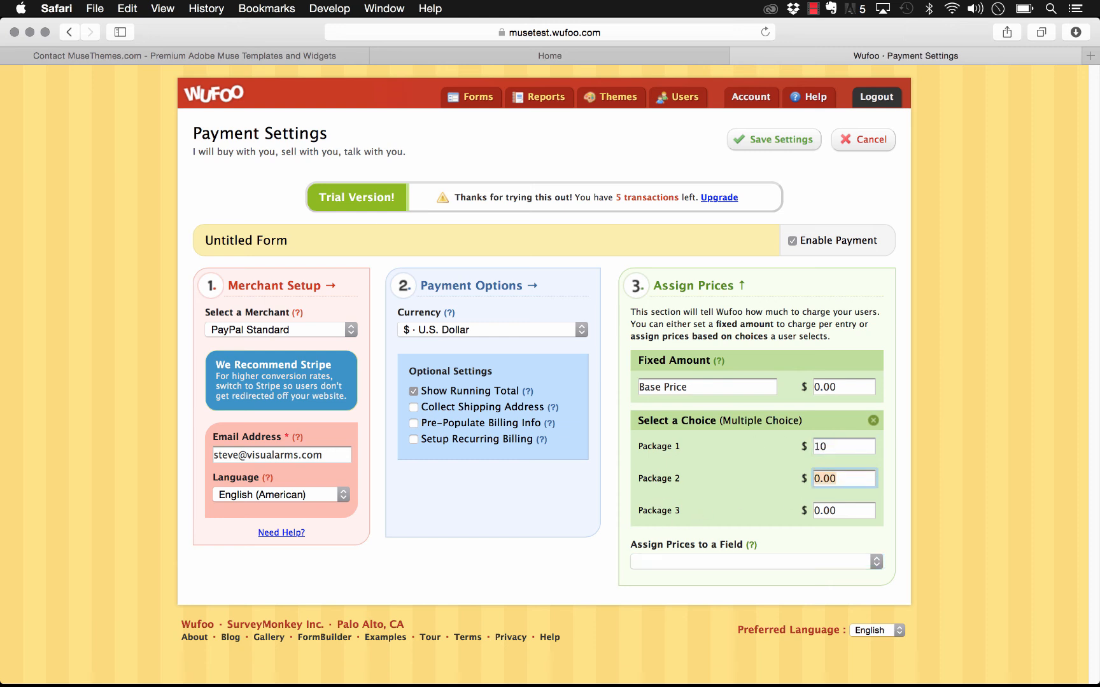
{"action": "type", "text": "20"}
{"action": "key", "text": "Tab"}
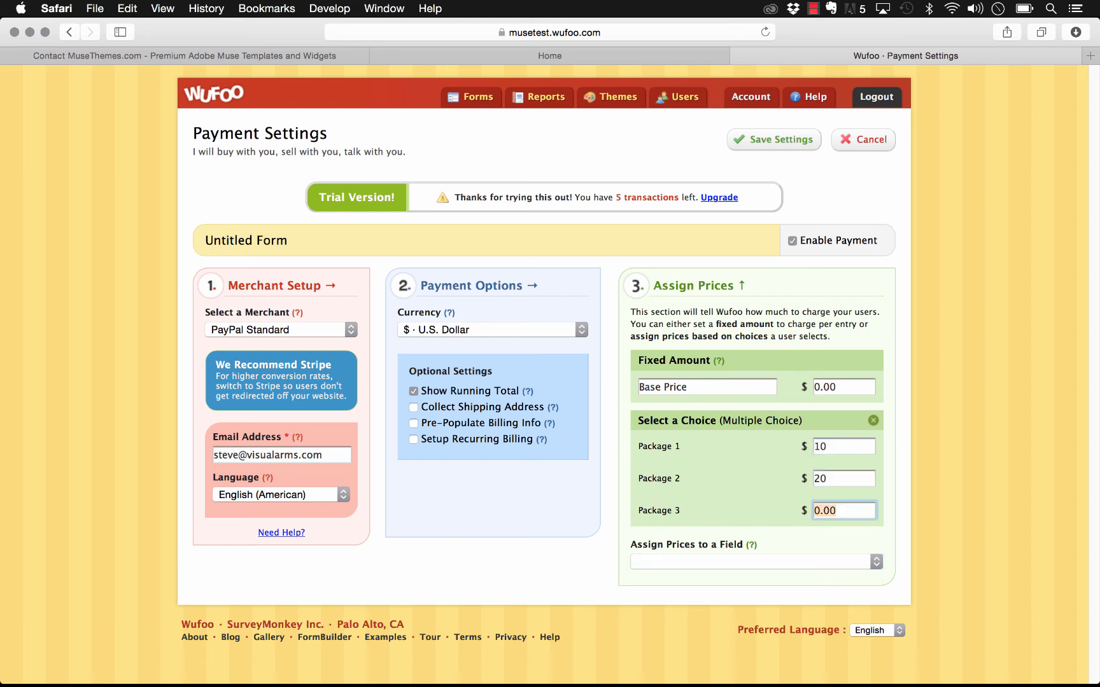
{"action": "type", "text": "30"}
Step: Save the payment settings with no second price field assigned, returning to the Form Manager
{"action": "left_click", "coordinate": [844, 564]}
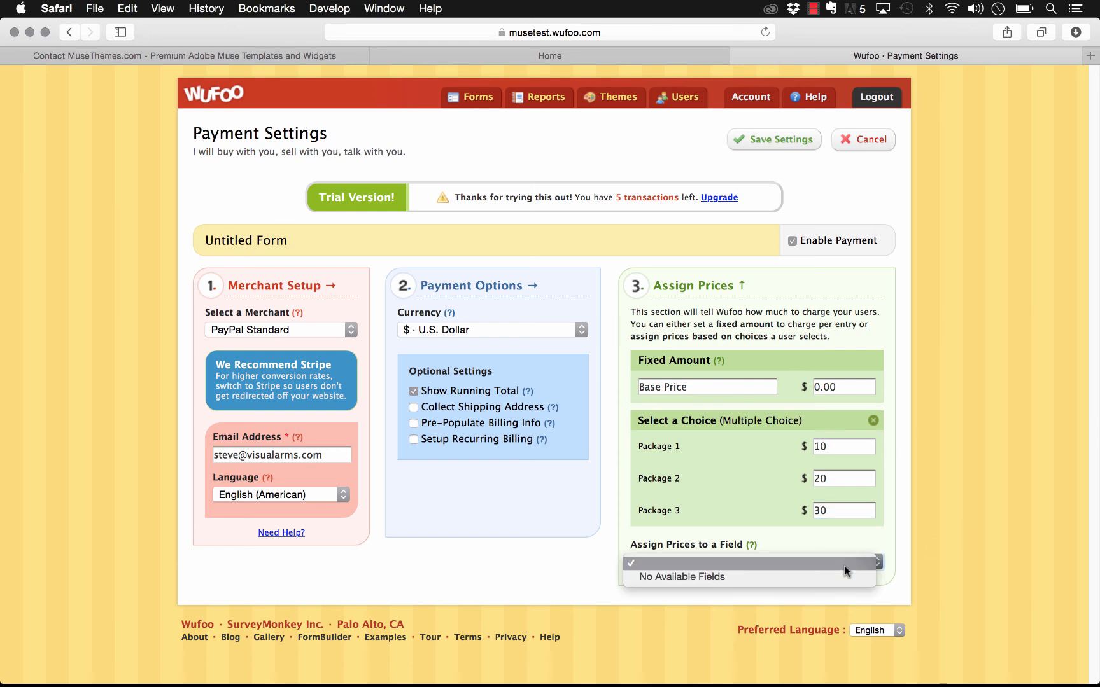
{"action": "left_click", "coordinate": [843, 562]}
{"action": "left_click", "coordinate": [918, 525]}
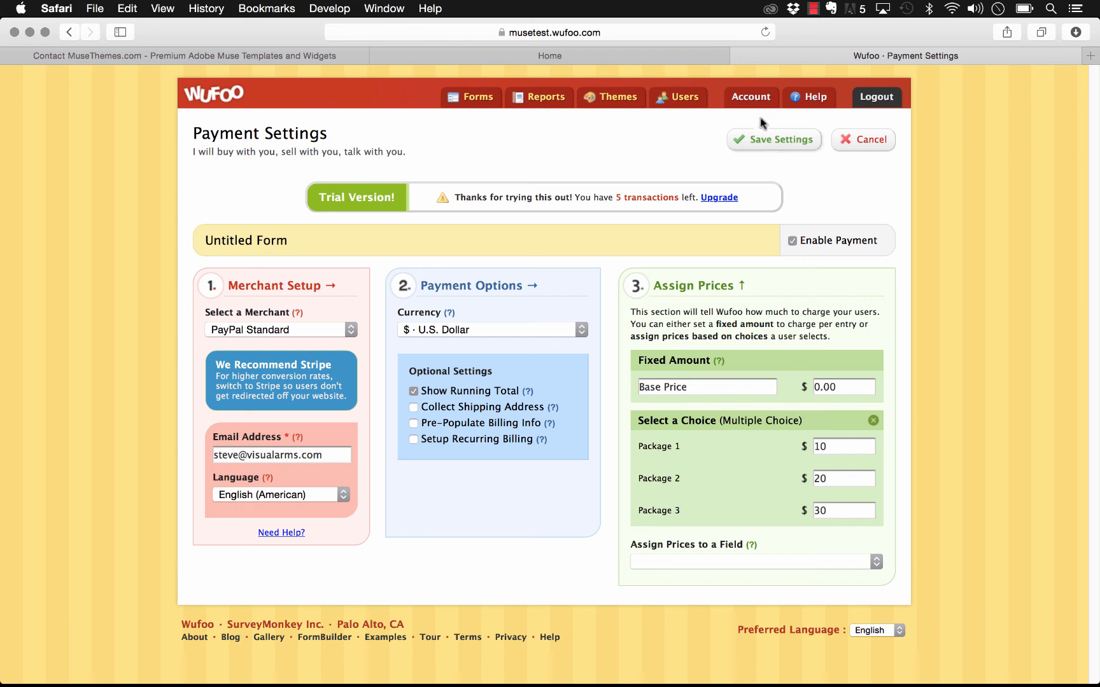
{"action": "left_click", "coordinate": [760, 141]}
{"action": "left_click", "coordinate": [467, 98]}
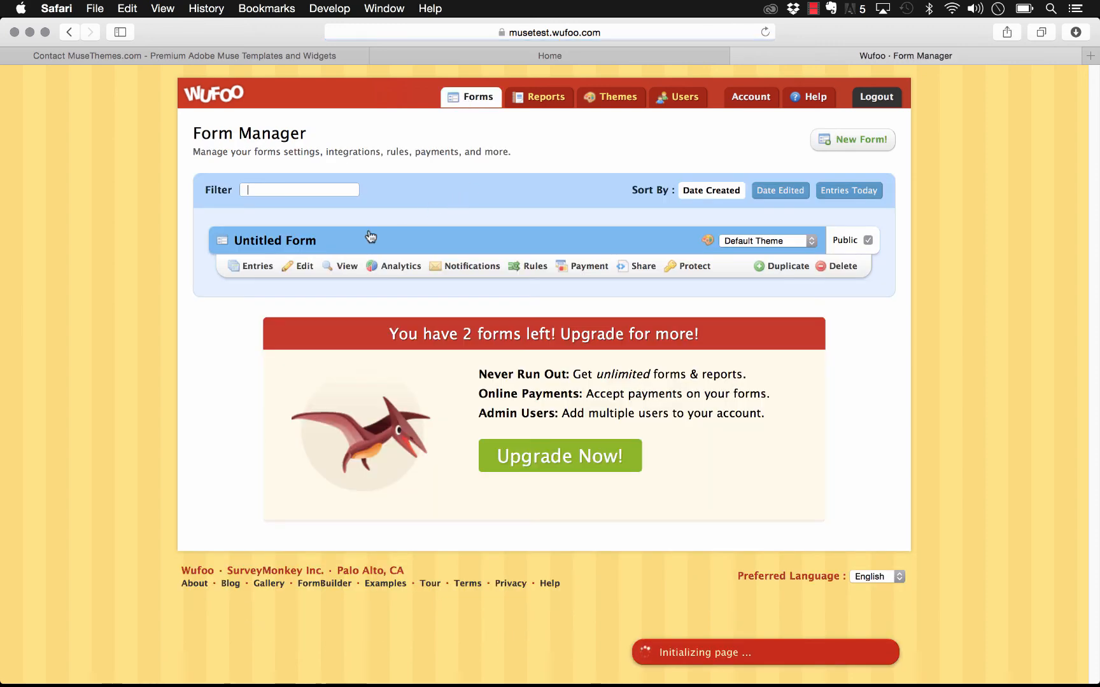
Step: Open the live Untitled Form and compare packages, settling on Package 3 for a $30.00 total
{"action": "left_click", "coordinate": [331, 275]}
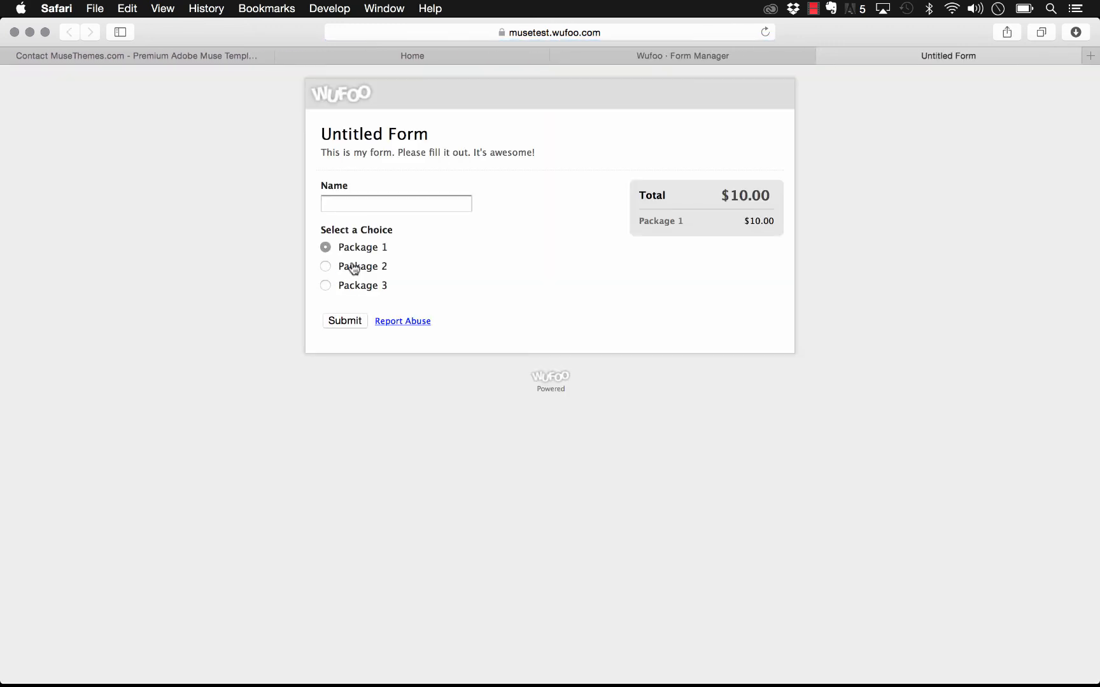
{"action": "left_click", "coordinate": [325, 268]}
{"action": "left_click", "coordinate": [326, 286]}
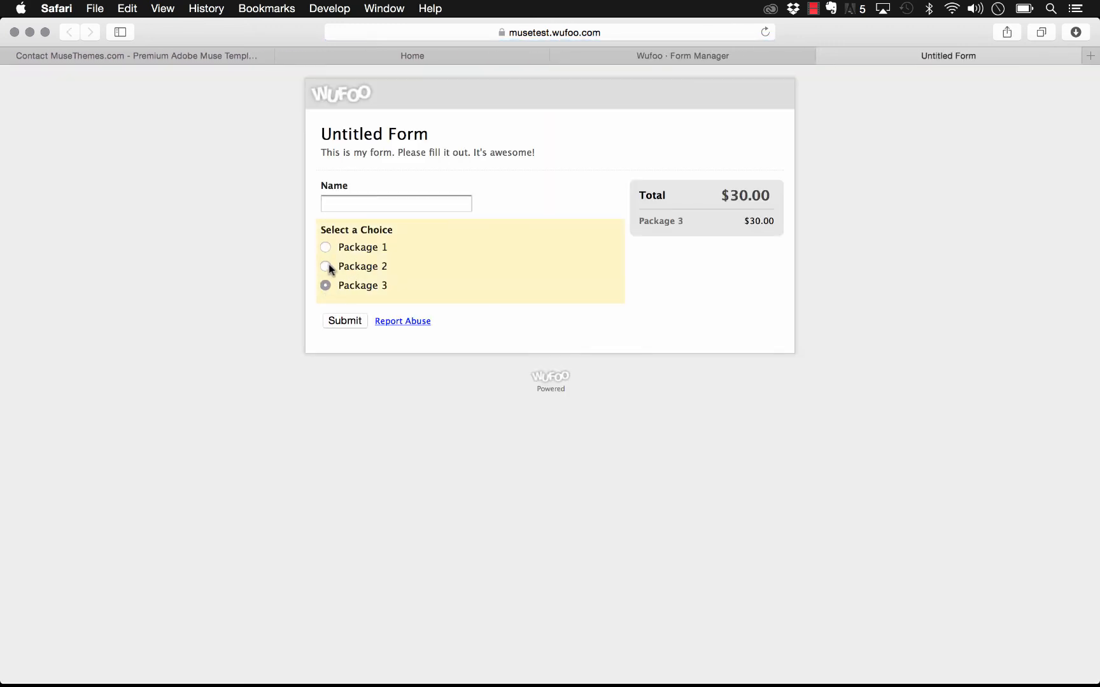
{"action": "left_click", "coordinate": [325, 266]}
{"action": "left_click", "coordinate": [326, 286]}
Step: Enter a name in the Name field and submit the form to reach PayPal checkout
{"action": "left_click", "coordinate": [450, 201]}
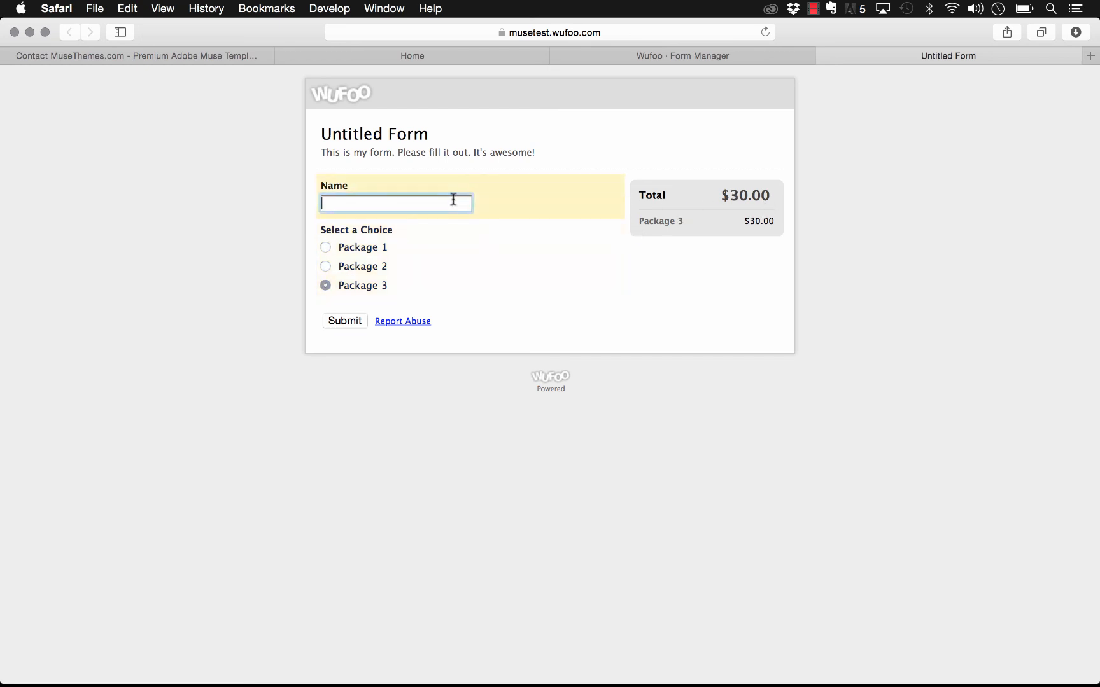
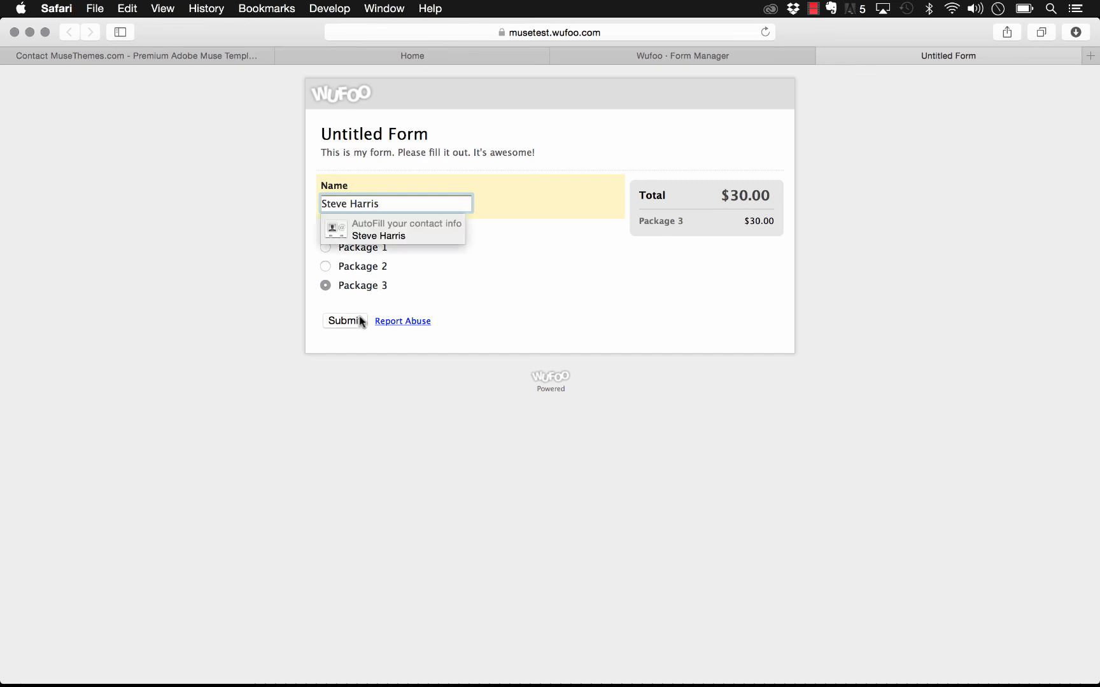
{"action": "left_click", "coordinate": [357, 321]}
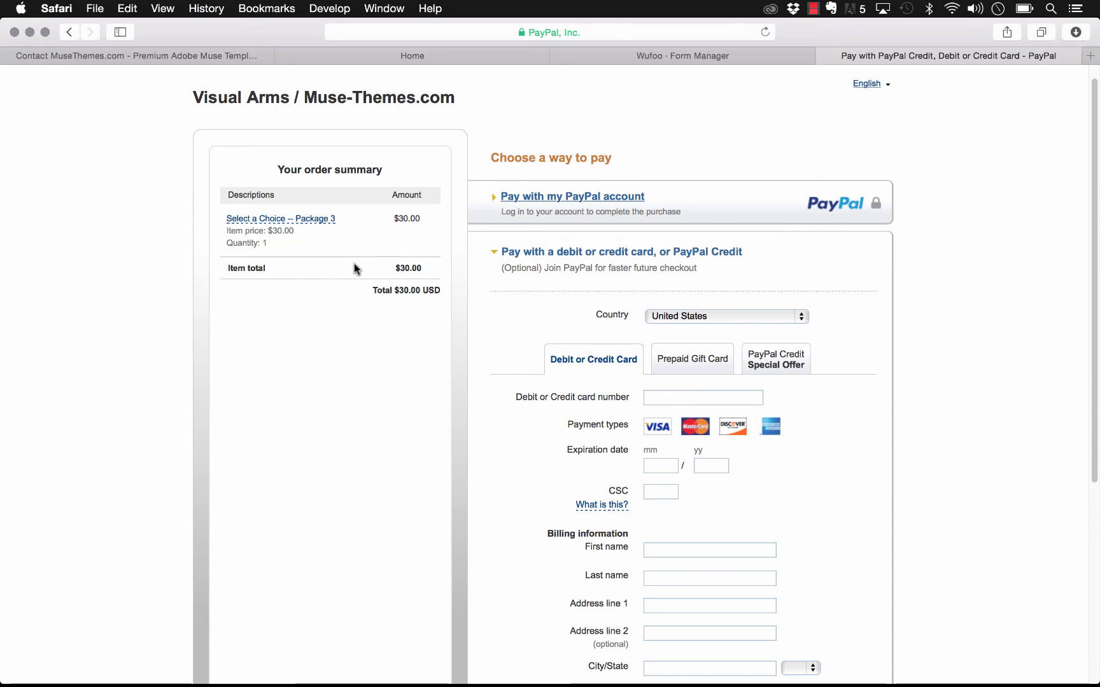
Step: In Muse, check the Wufoo widget's options, then preview the Home page in Safari
{"action": "mouse_move", "coordinate": [472, 683]}
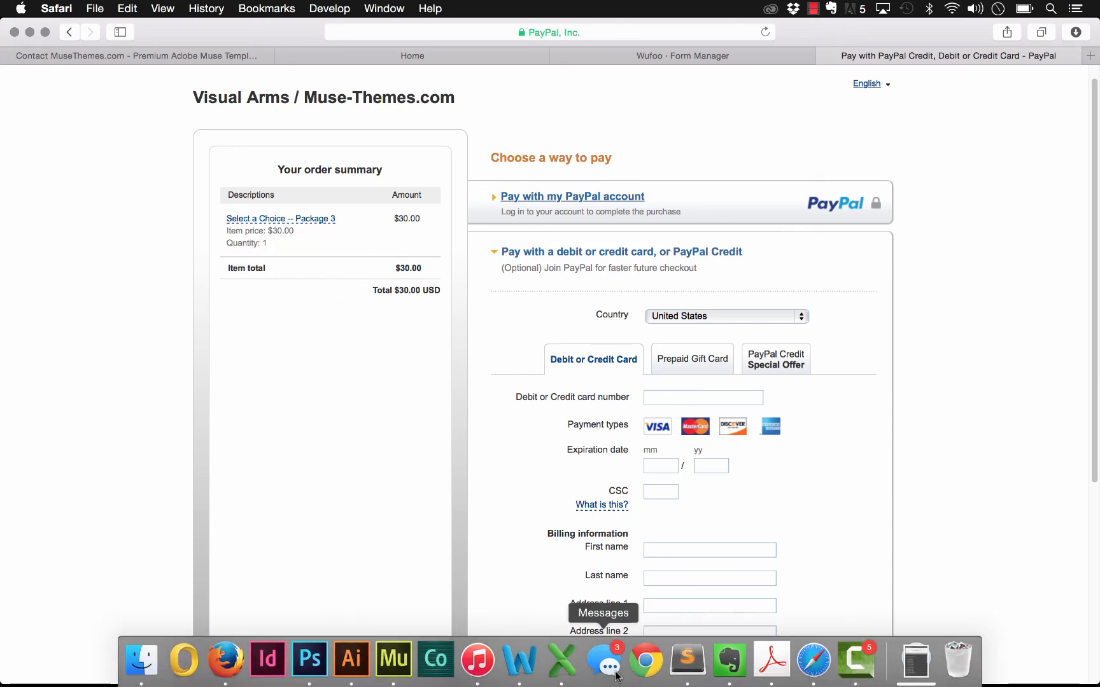
{"action": "left_click", "coordinate": [394, 660]}
{"action": "left_click", "coordinate": [391, 196]}
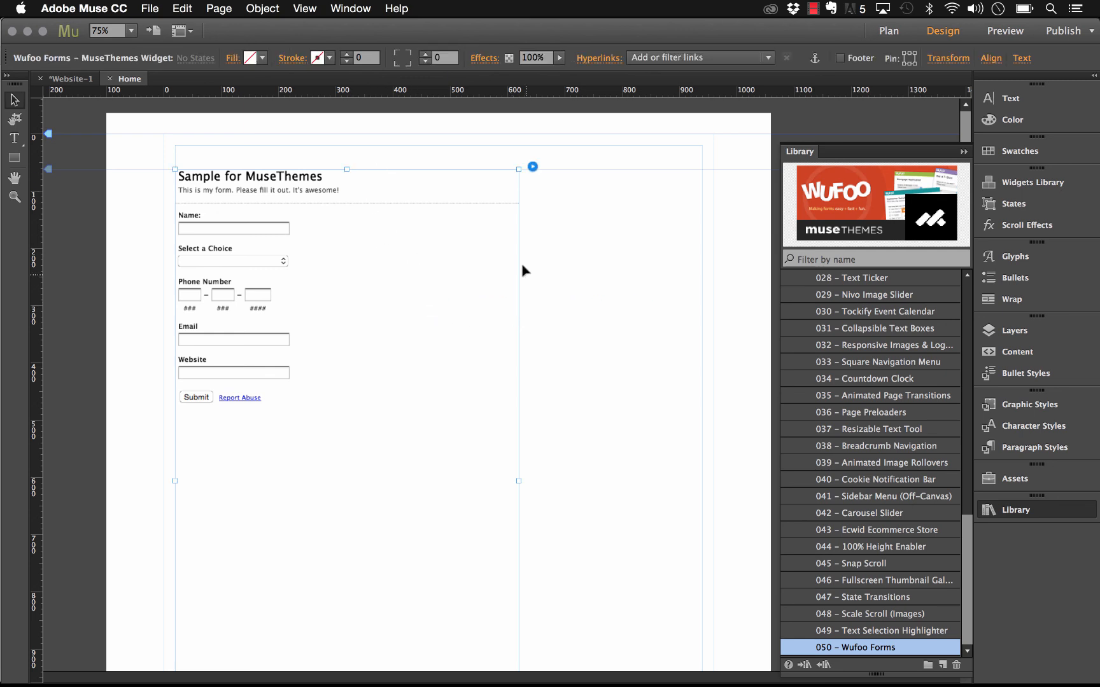
{"action": "left_click", "coordinate": [533, 168]}
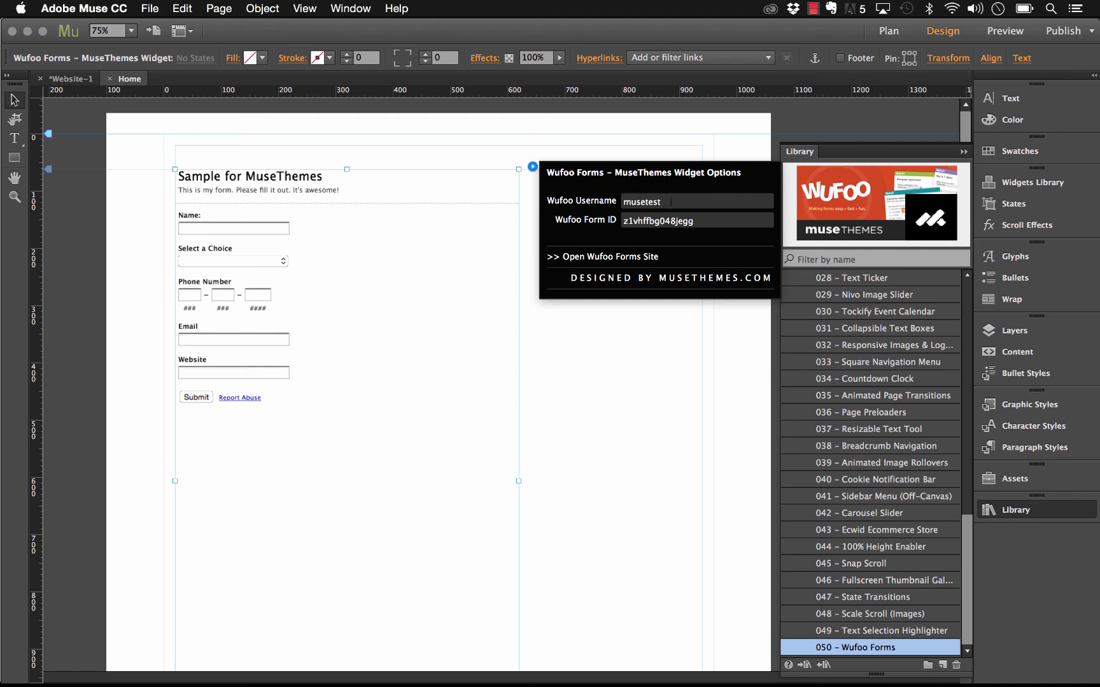
{"action": "left_click", "coordinate": [490, 138]}
{"action": "left_click", "coordinate": [150, 8]}
{"action": "left_click", "coordinate": [227, 255]}
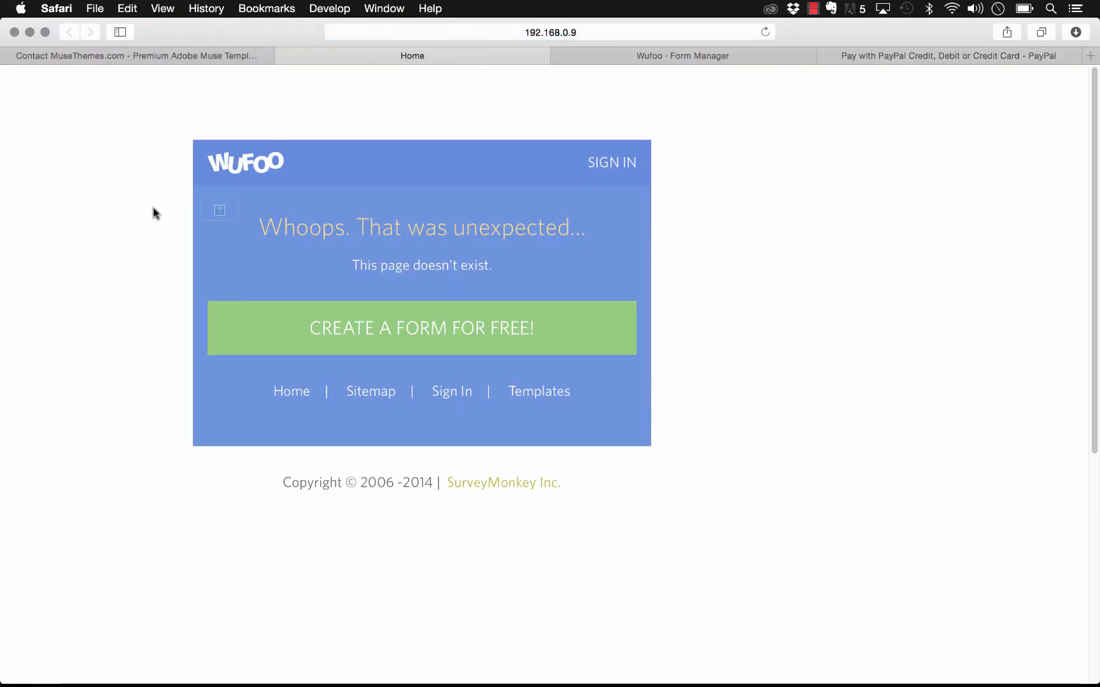
Step: Copy the Untitled Form's Hash from its Wufoo API Information page and return to Muse
{"action": "left_click", "coordinate": [765, 32]}
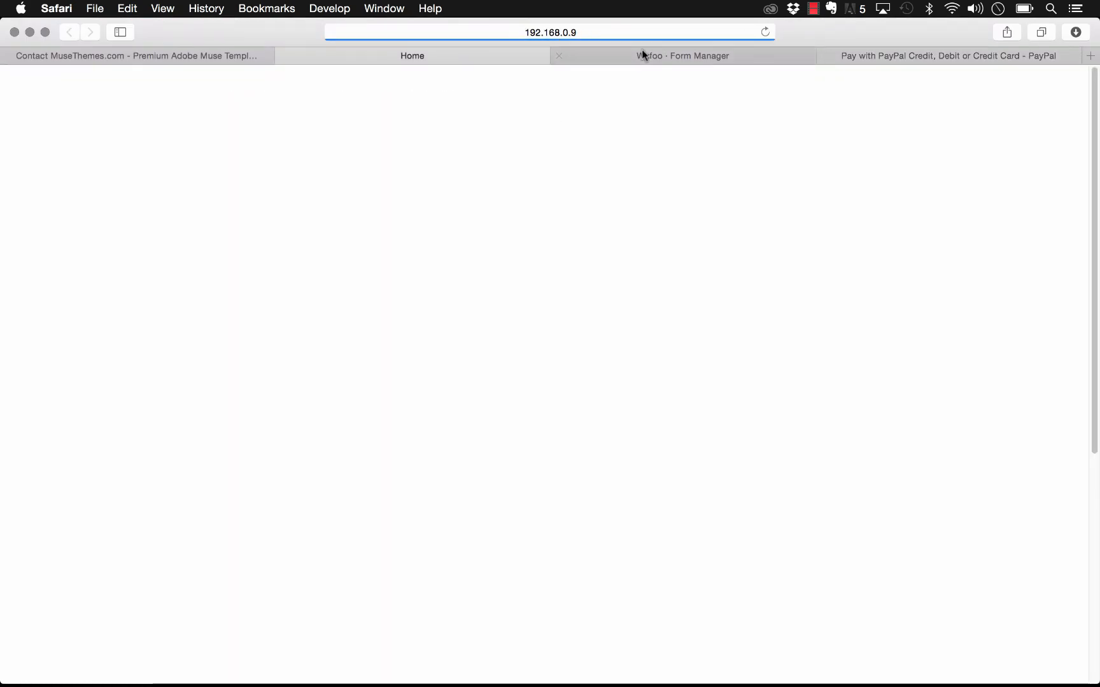
{"action": "left_click", "coordinate": [688, 57]}
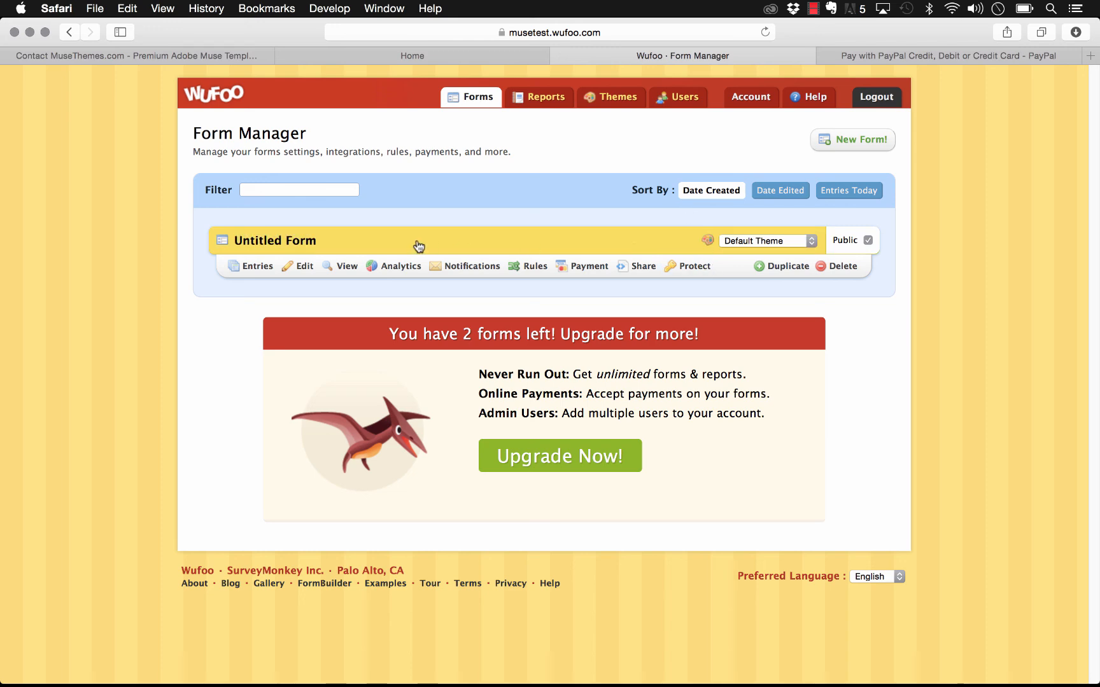
{"action": "left_click", "coordinate": [636, 269]}
{"action": "left_click", "coordinate": [821, 140]}
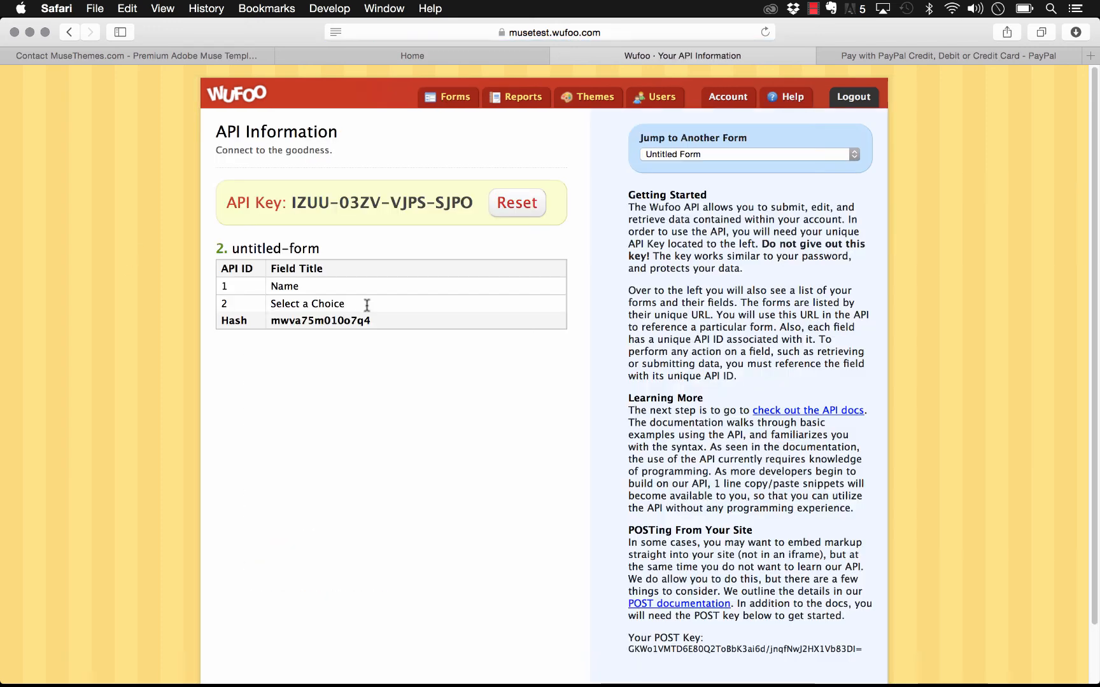
{"action": "left_click_drag", "start_coordinate": [376, 328], "coordinate": [275, 323]}
{"action": "key", "text": "super+c"}
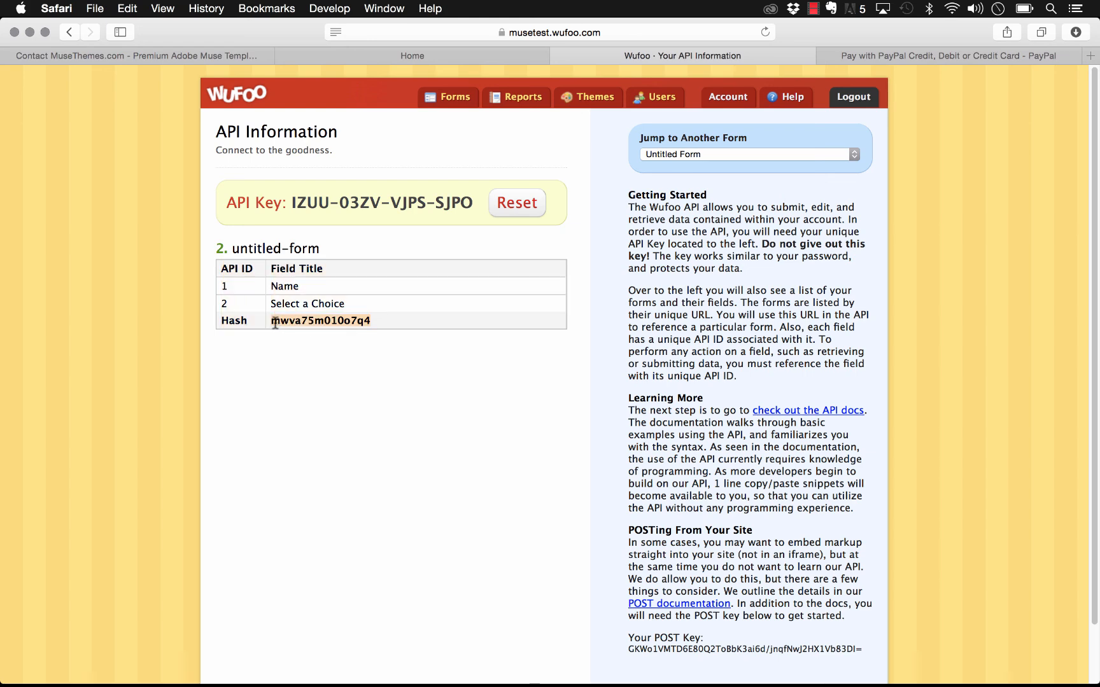
{"action": "left_click", "coordinate": [592, 658]}
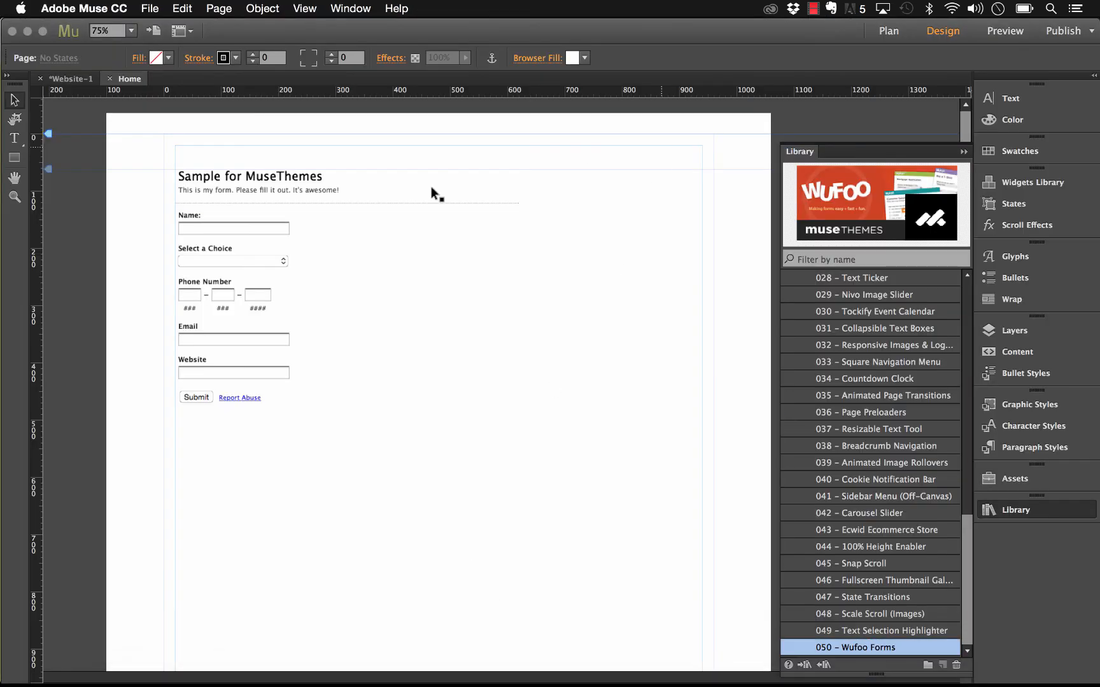
Step: Replace the widget's Wufoo Form ID with the copied hash mwva75m010o7q4
{"action": "left_click", "coordinate": [533, 167]}
{"action": "left_click", "coordinate": [699, 222]}
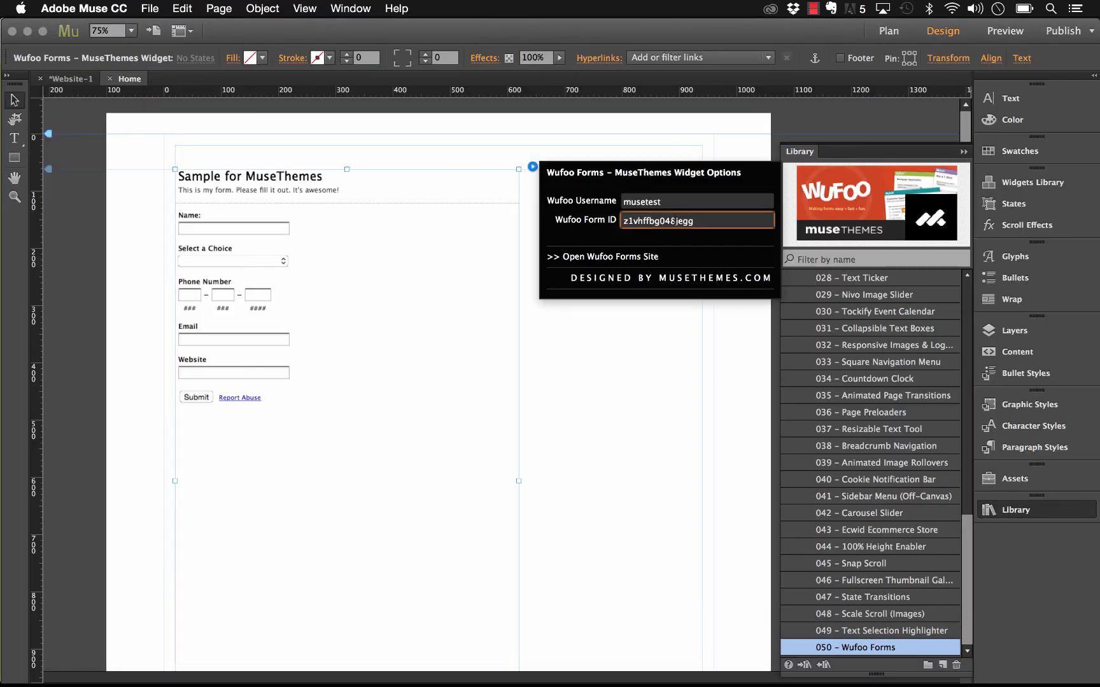
{"action": "key", "text": "super+a"}
{"action": "type", "text": "z1vhffbg048jegg"}
{"action": "key", "text": "super+a"}
{"action": "key", "text": "super+v"}
{"action": "key", "text": "Return"}
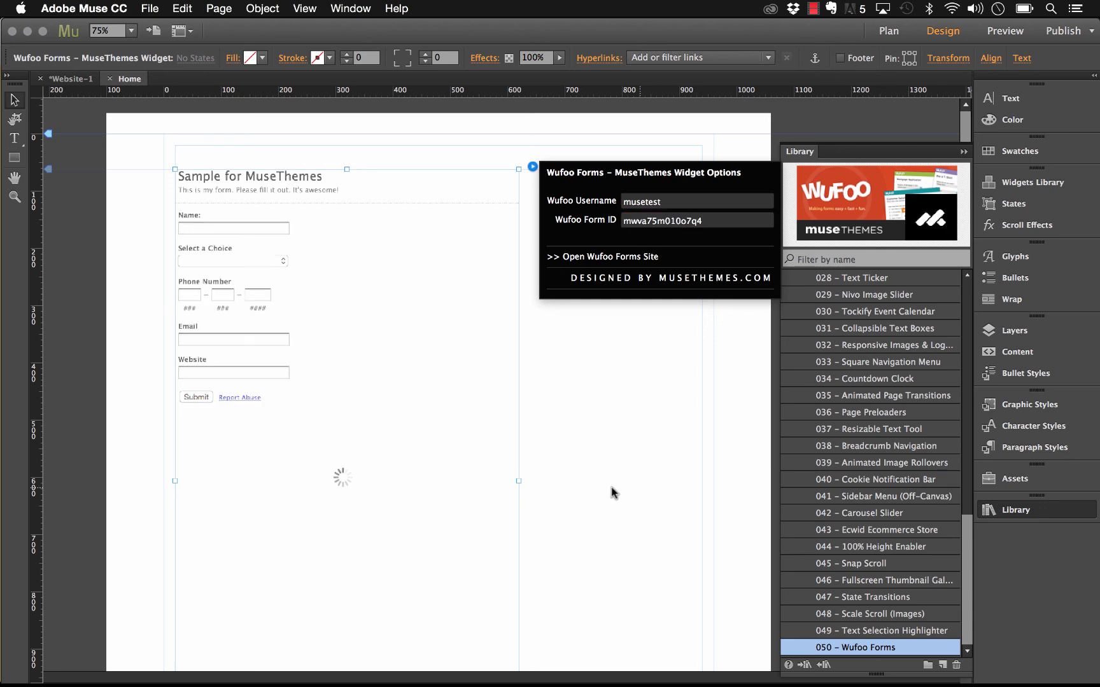
{"action": "left_click", "coordinate": [611, 492]}
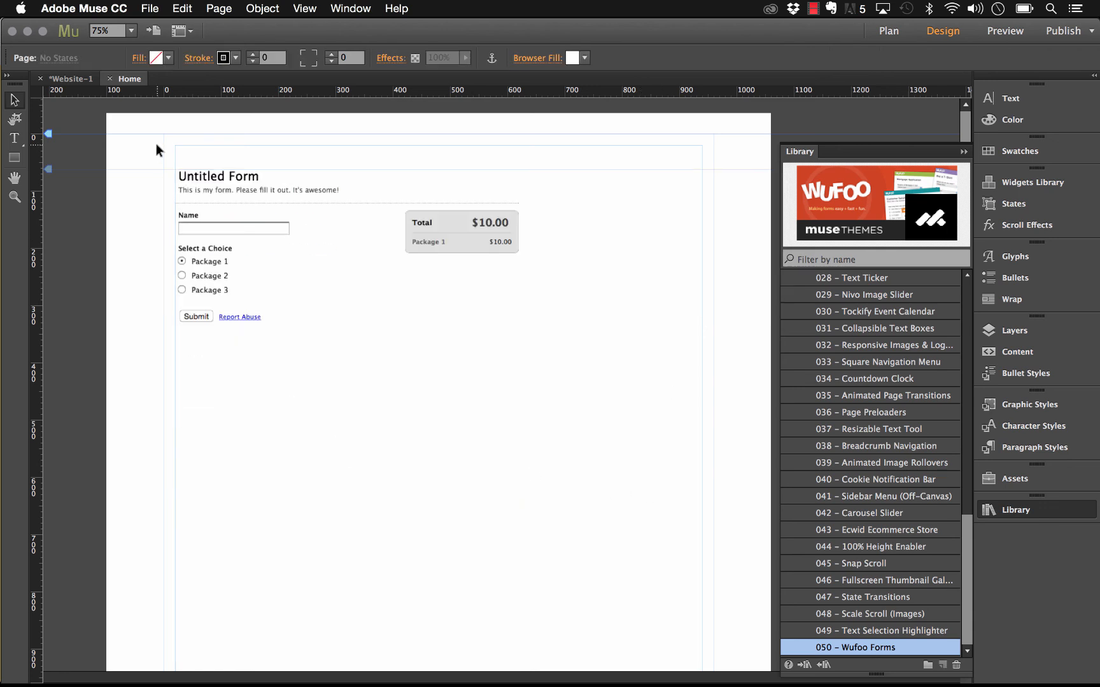
{"action": "left_click", "coordinate": [150, 9]}
Step: Preview the page in the browser and choose Package 1 for a $10.00 total
{"action": "left_click", "coordinate": [229, 250]}
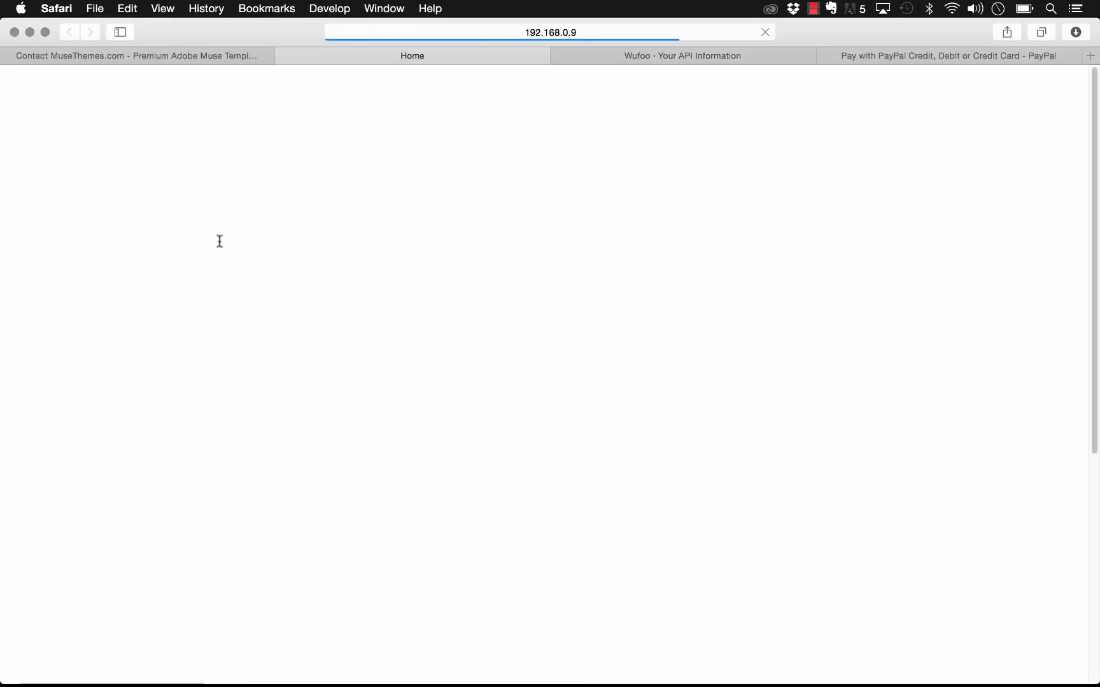
{"action": "left_click", "coordinate": [202, 281]}
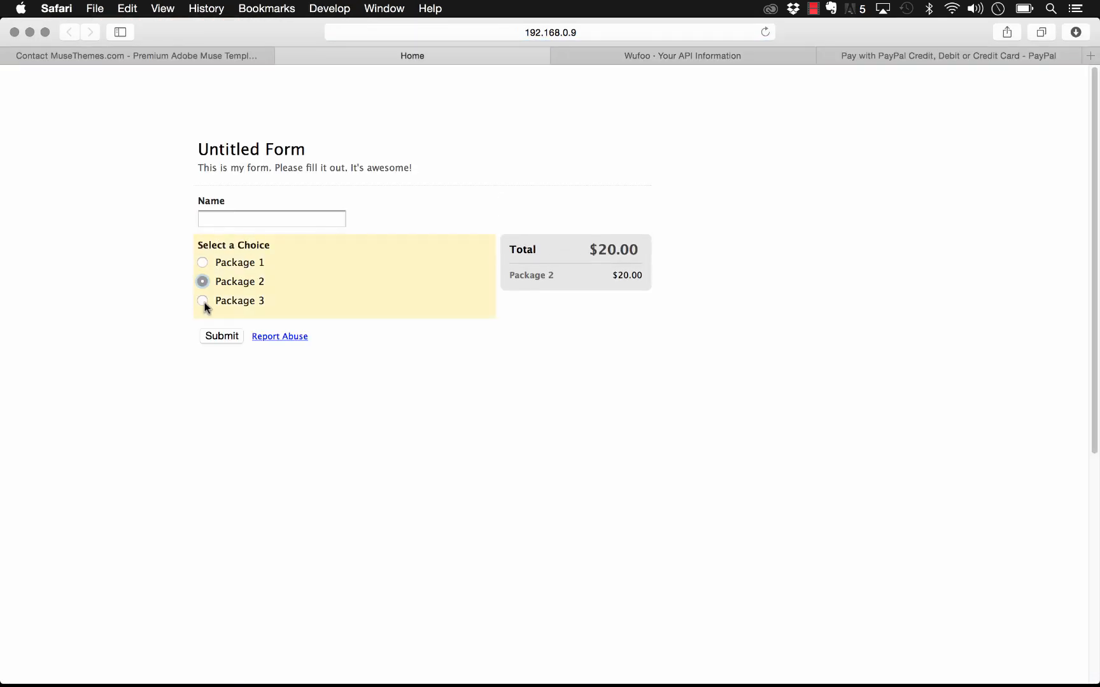
{"action": "left_click", "coordinate": [203, 301]}
{"action": "left_click", "coordinate": [203, 262]}
Step: Enter a name in the Name field and submit to see the $10.00 PayPal order
{"action": "left_click", "coordinate": [234, 219]}
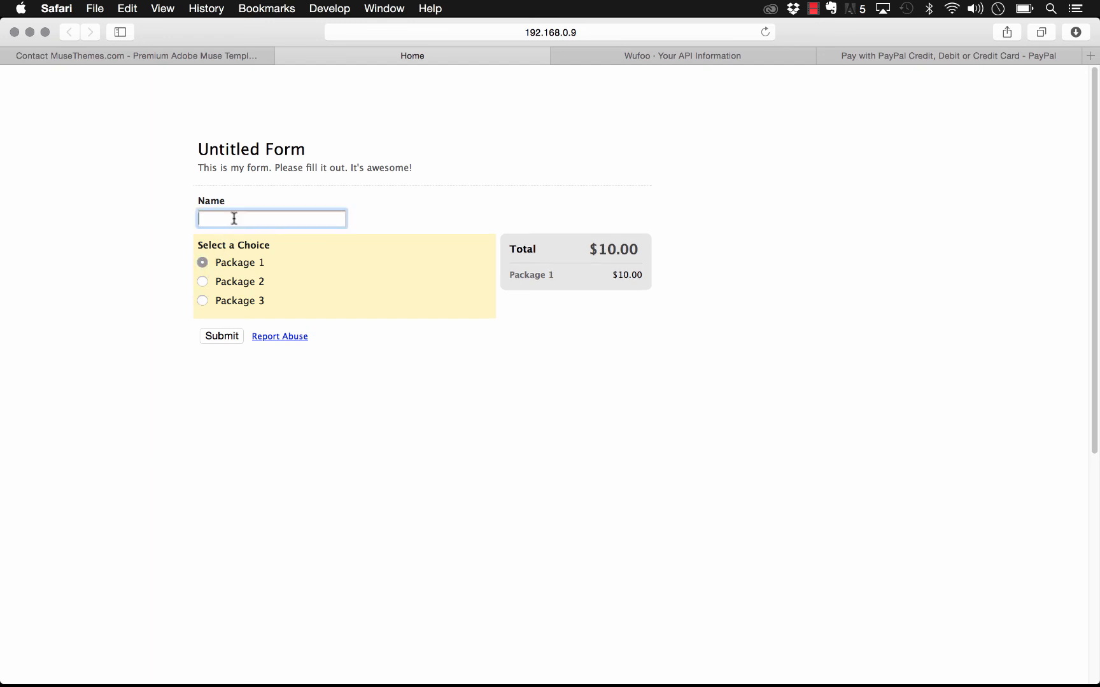
{"action": "type", "text": "Steve"}
{"action": "key", "text": "Return"}
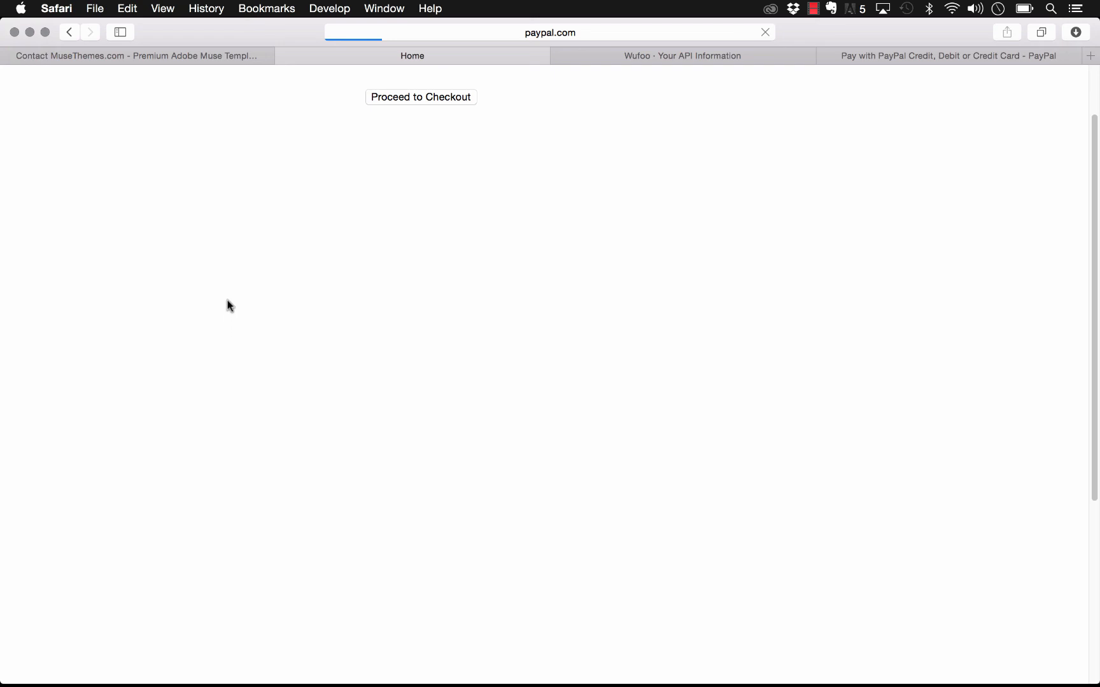
{"action": "scroll", "coordinate": [229, 303], "scroll_direction": "down", "scroll_amount": 3}
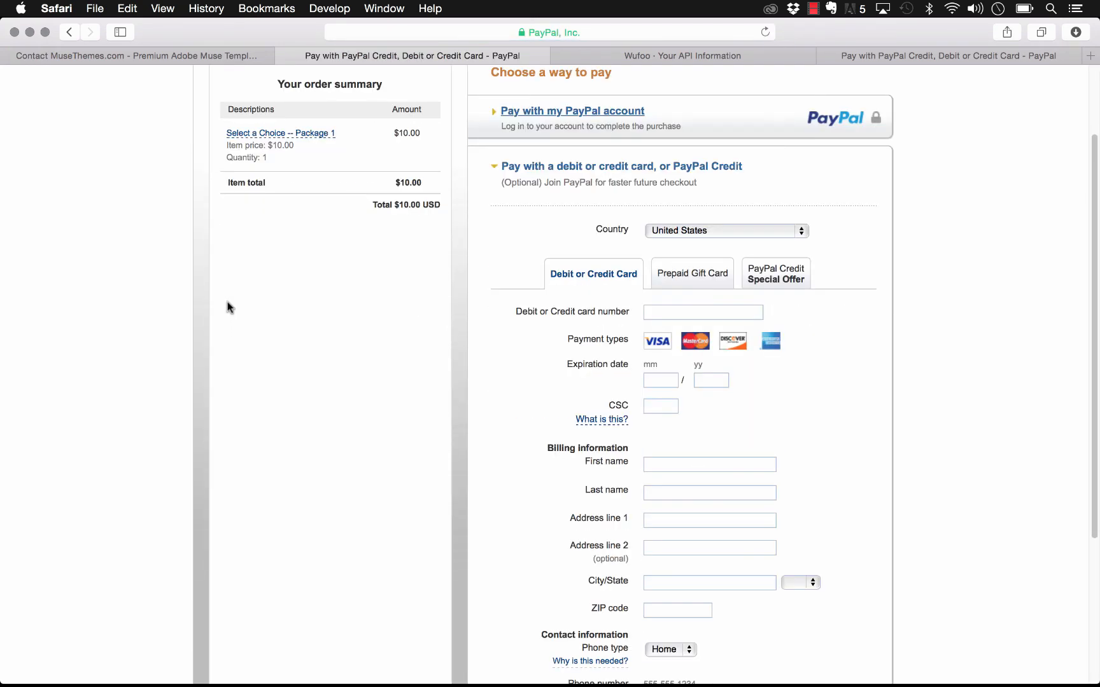